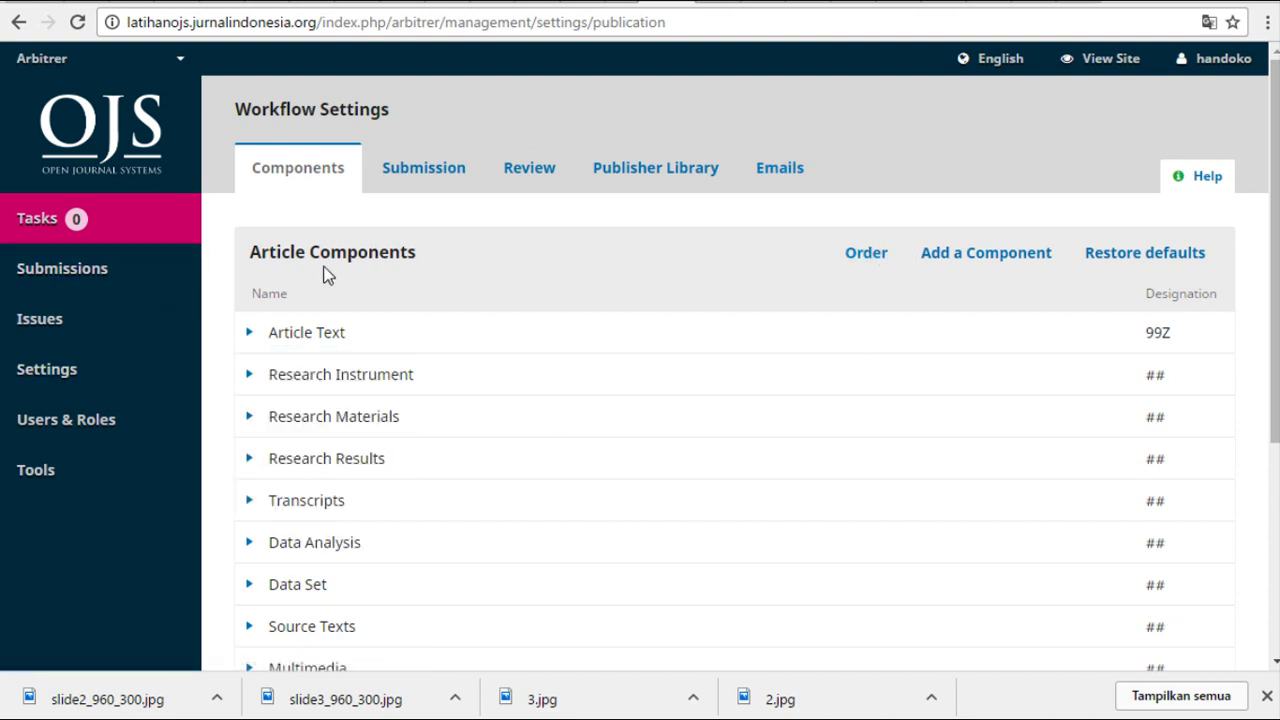
Review the list of article components and the Article Text component's settings, including its file type grouping choices, without saving changes.
scroll(415, 265, down, 1)
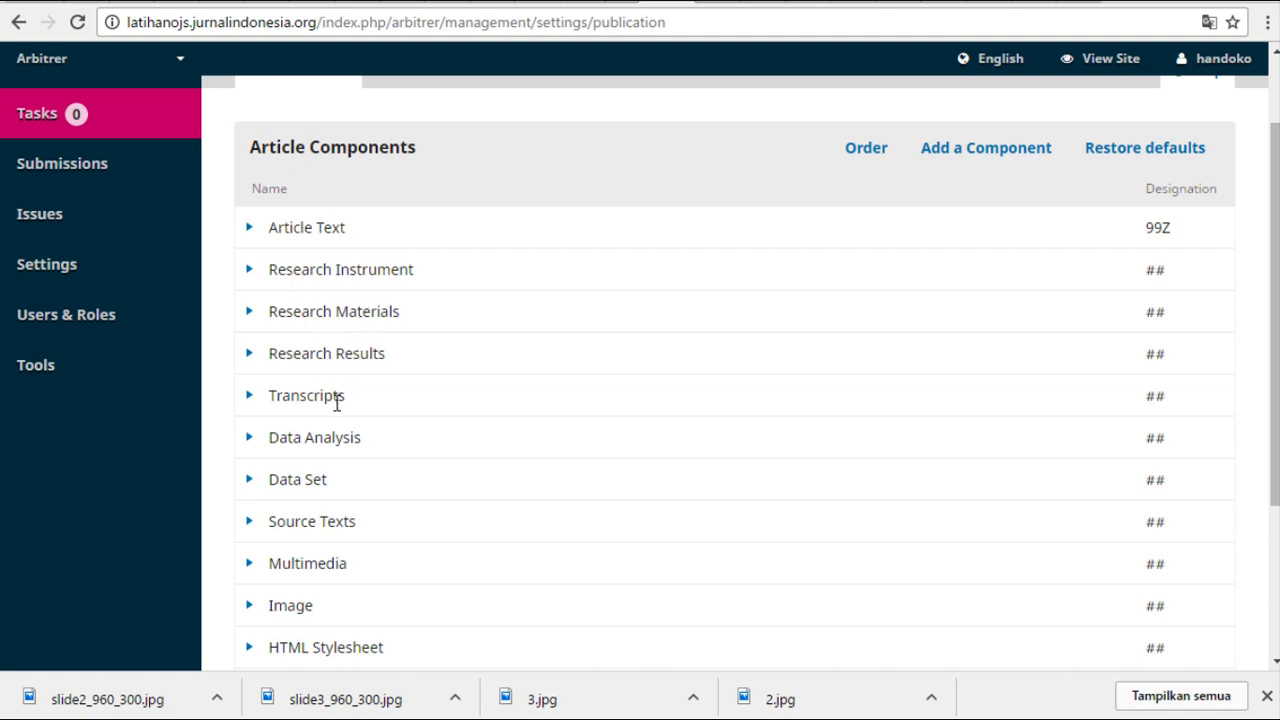
scroll(337, 400, down, 1)
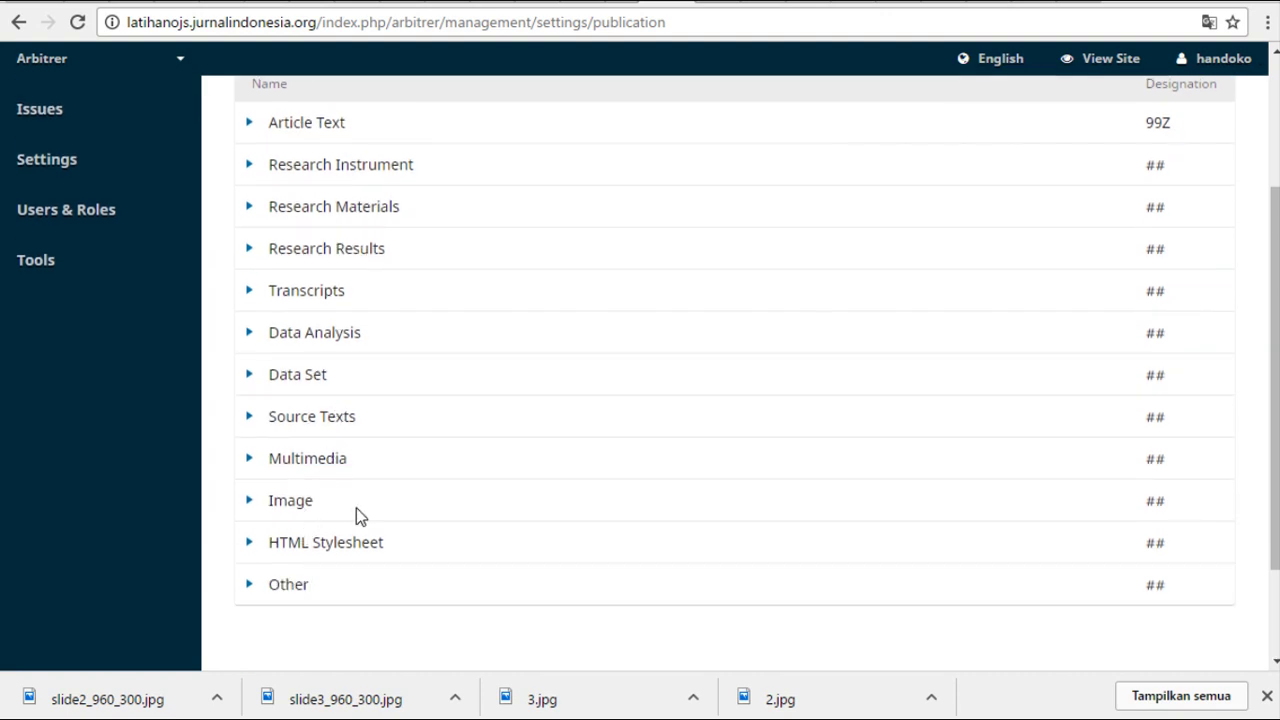
scroll(372, 466, up, 2)
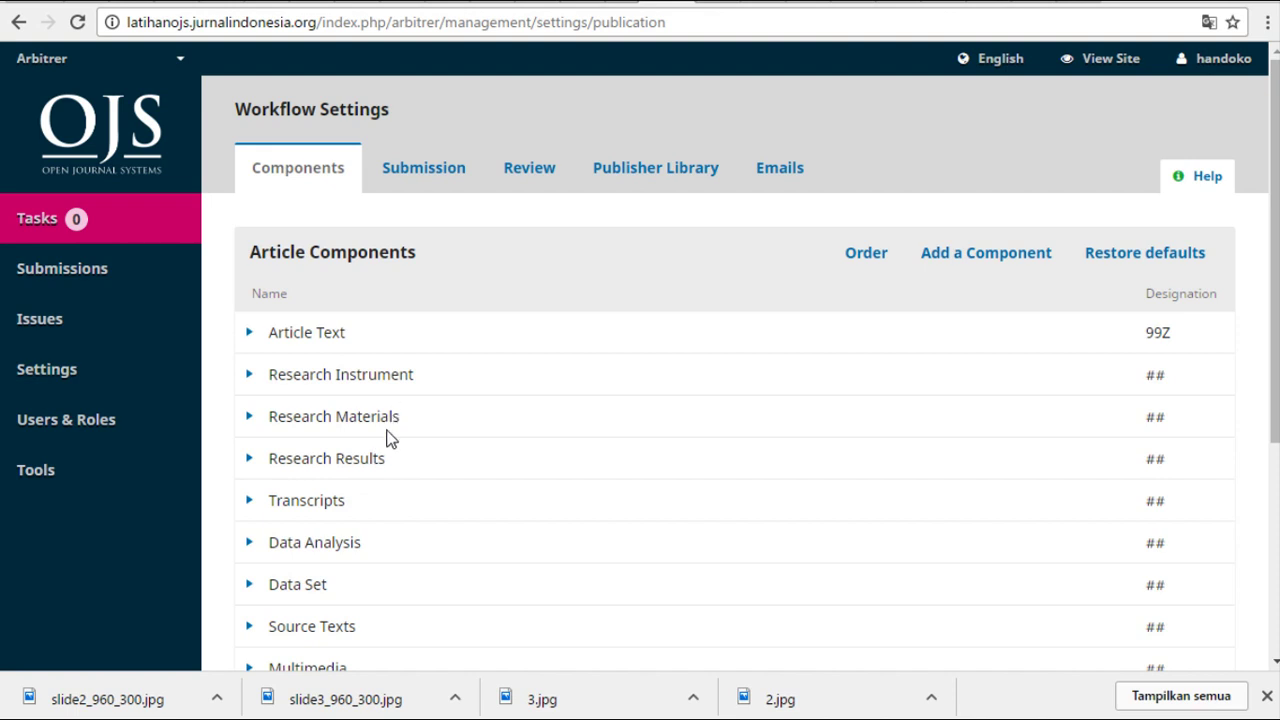
click(251, 338)
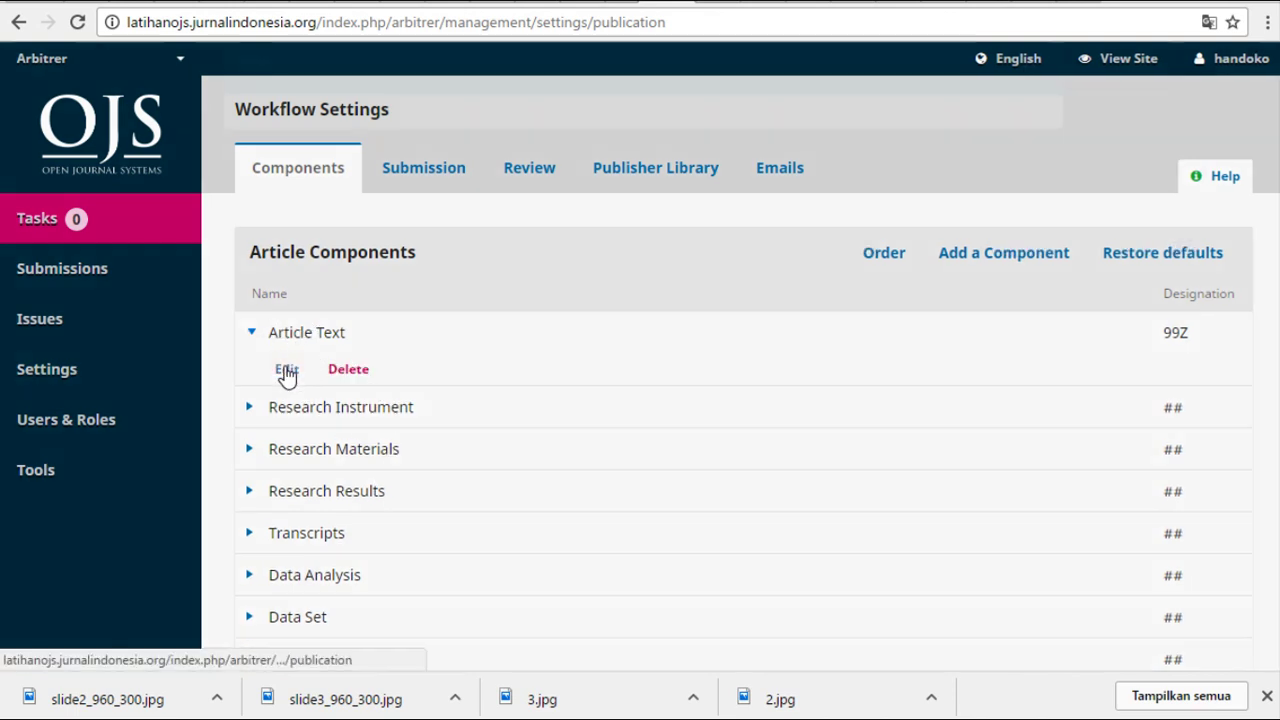
click(287, 372)
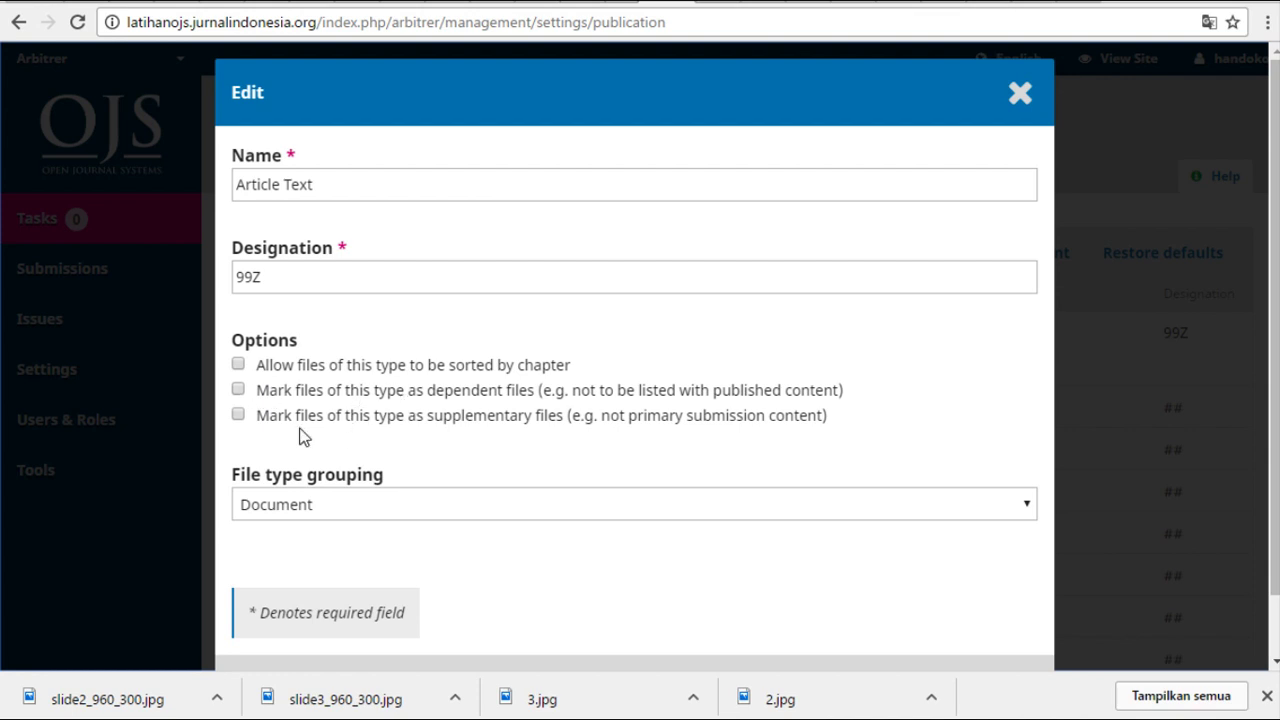
scroll(216, 378, down, 1)
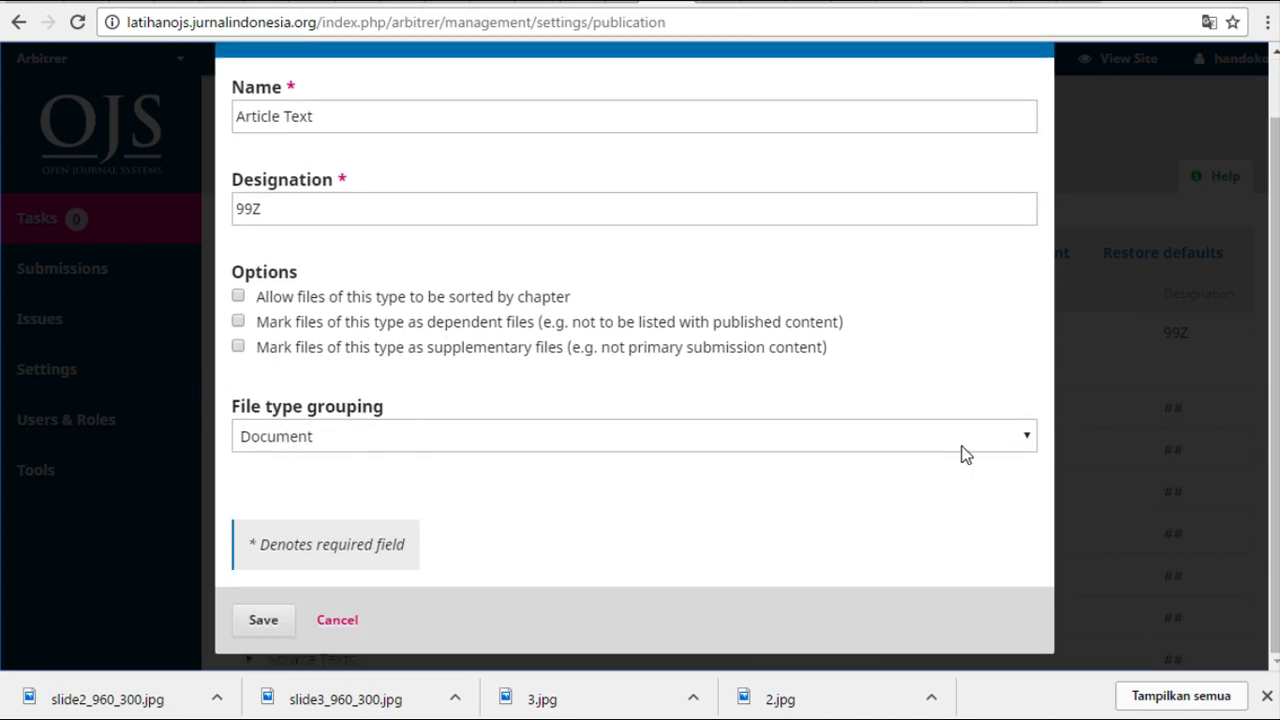
click(1027, 440)
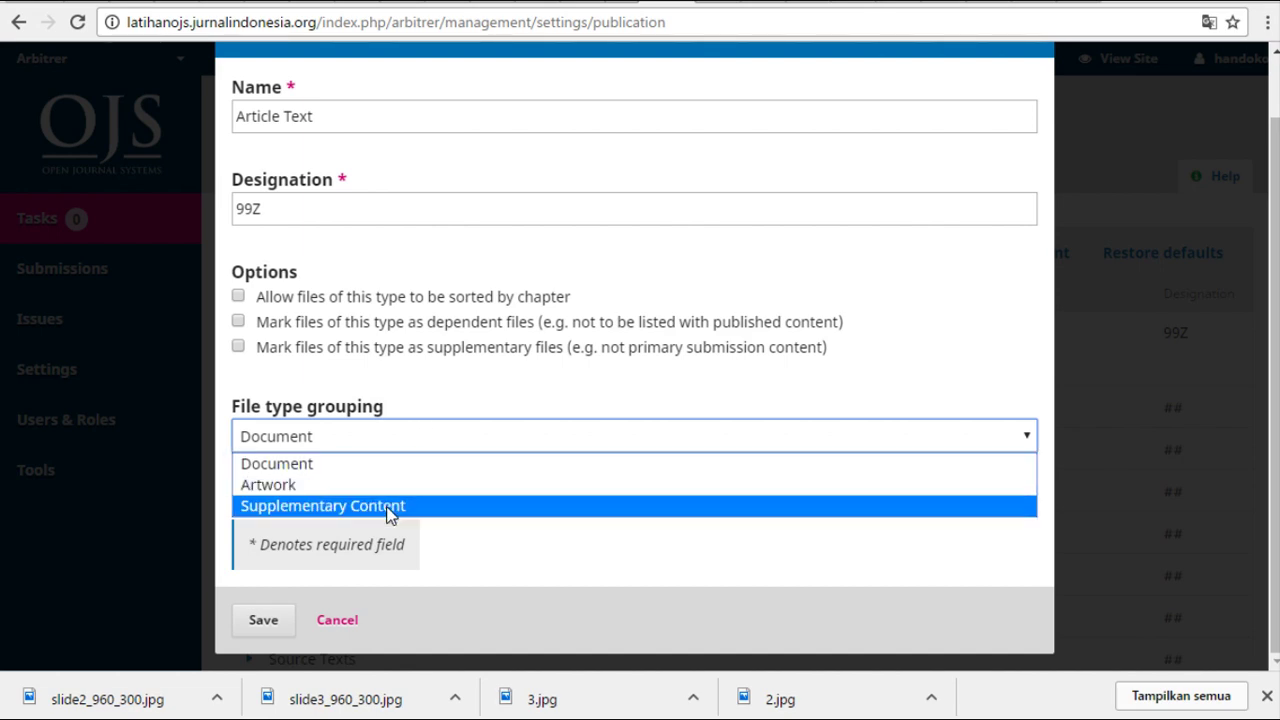
click(600, 578)
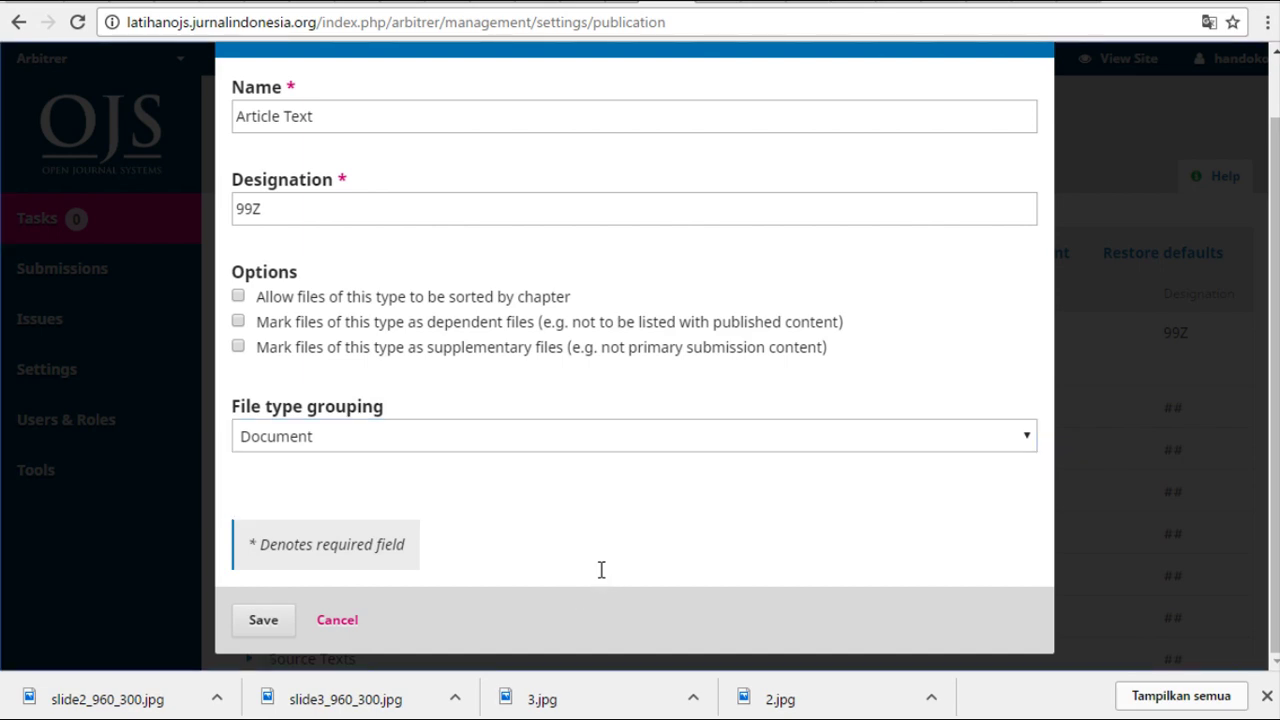
click(340, 622)
scroll(450, 437, down, 3)
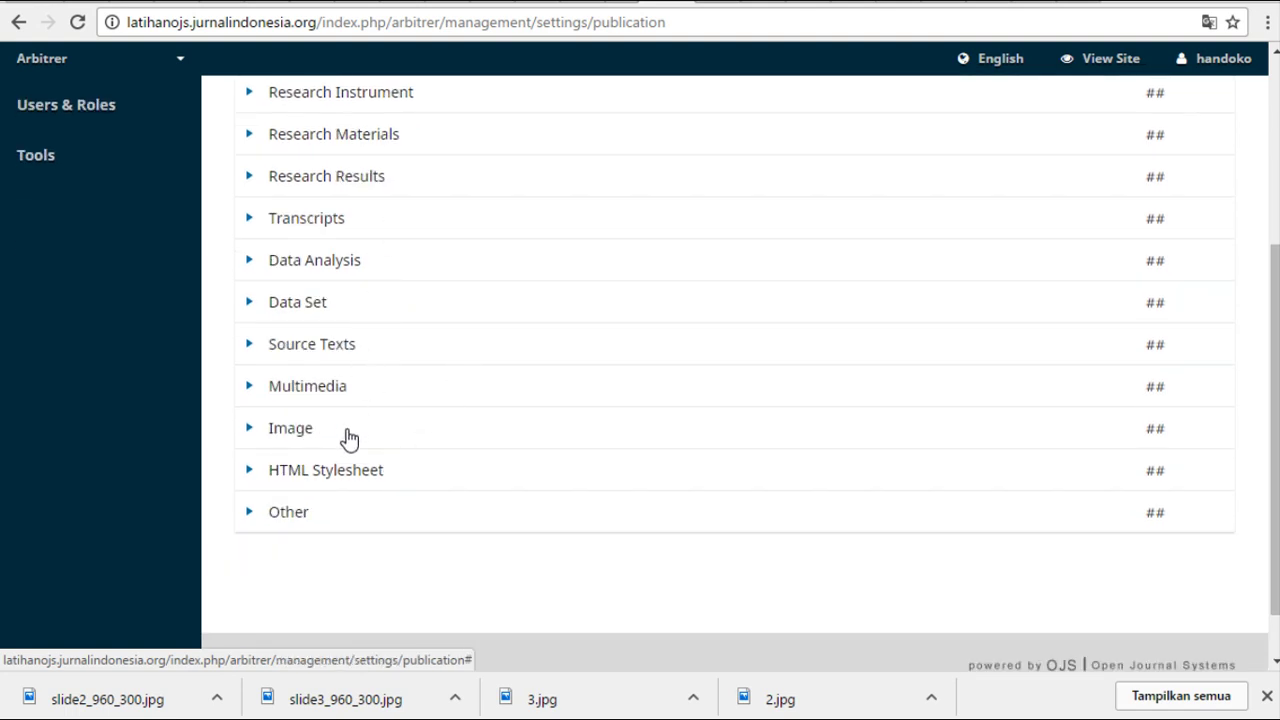
scroll(366, 300, up, 3)
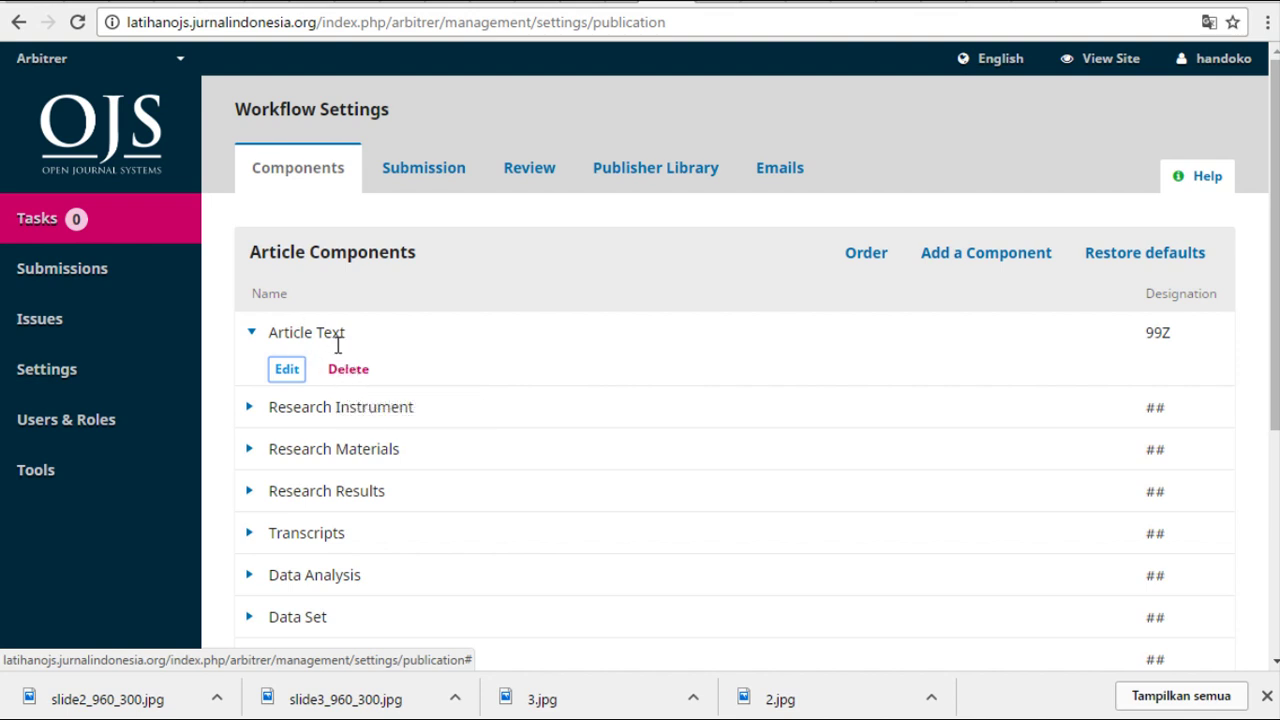
Open the Submission workflow settings and check how the Author Guidelines appear on the journal's public Submissions page.
click(425, 170)
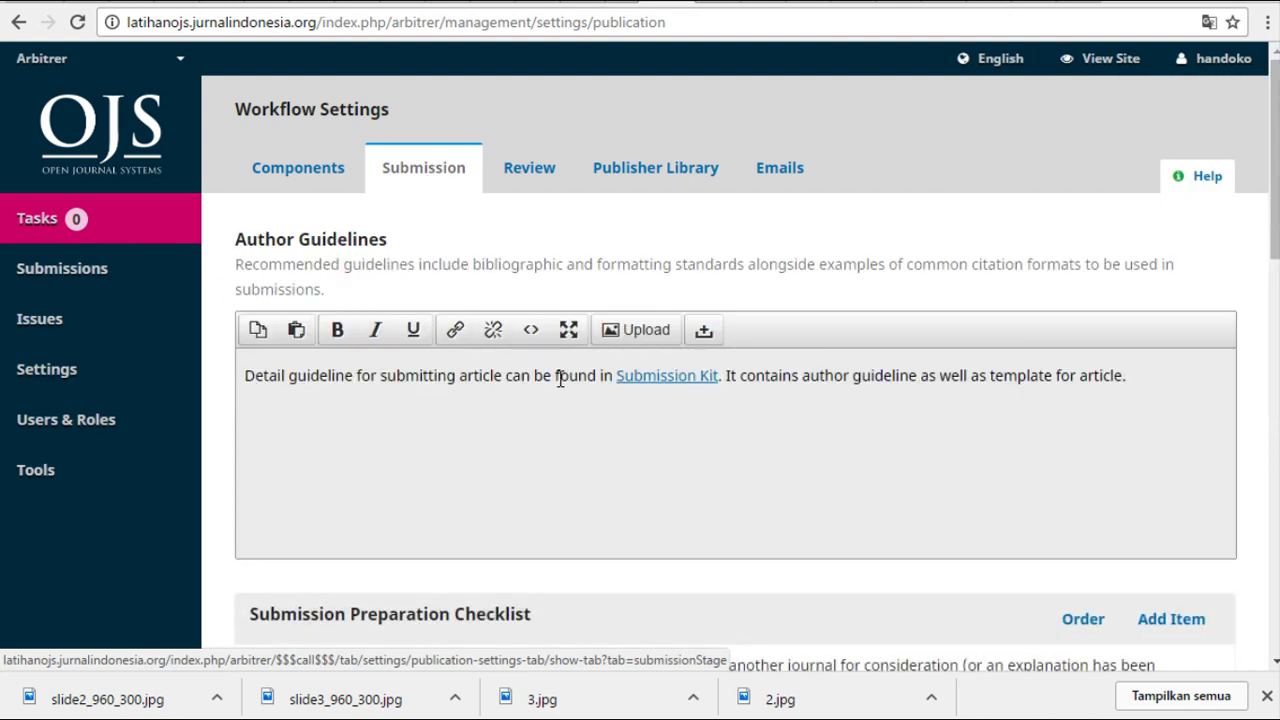
scroll(990, 442, down, 1)
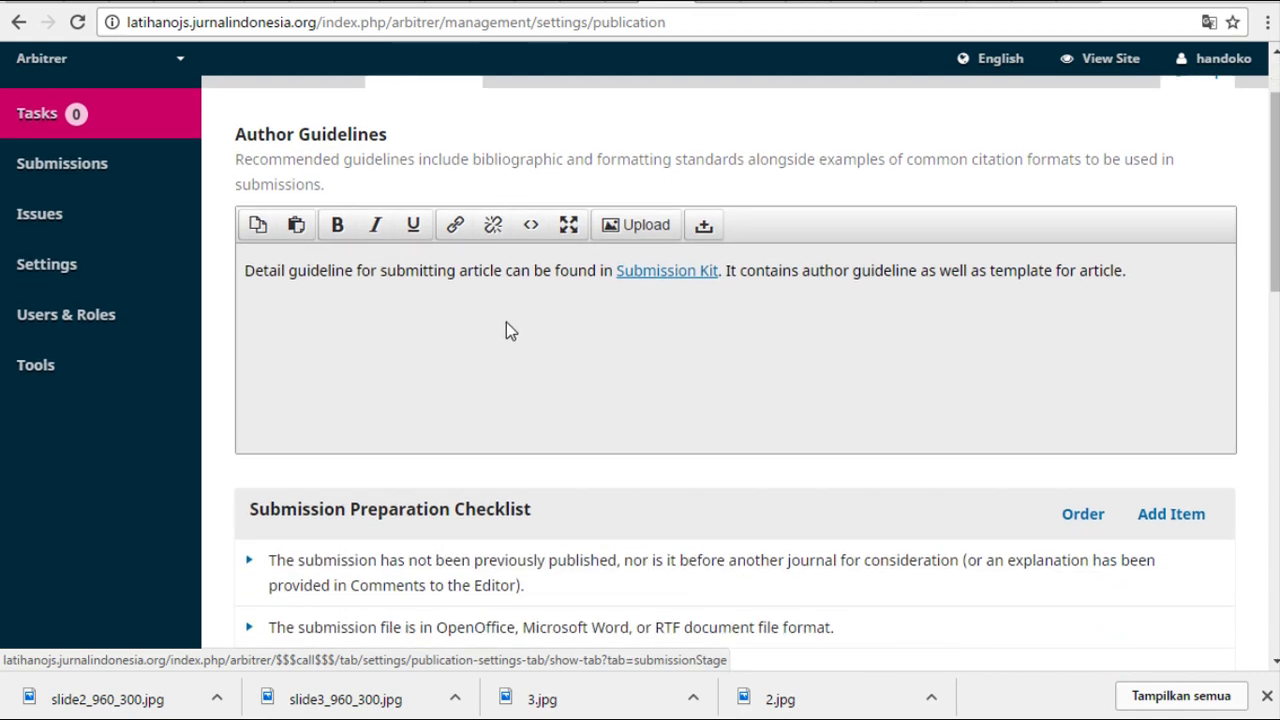
click(714, 5)
scroll(624, 270, up, 4)
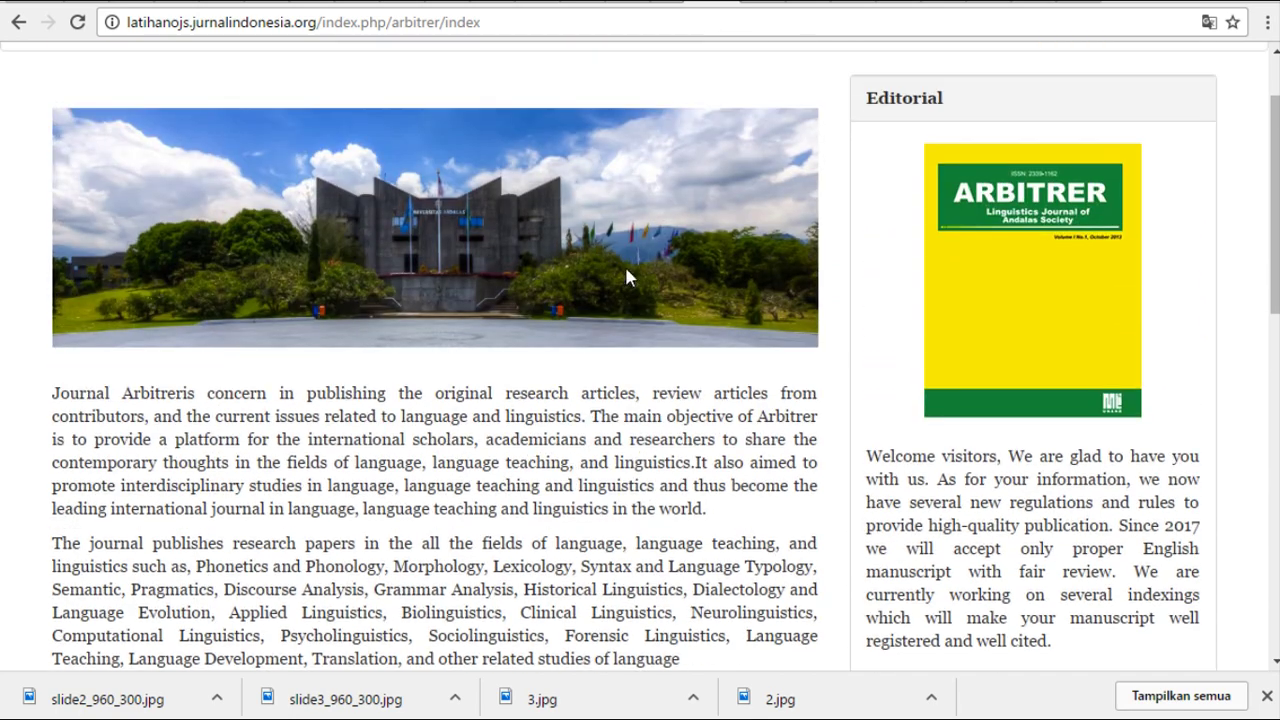
scroll(520, 137, up, 1)
click(390, 126)
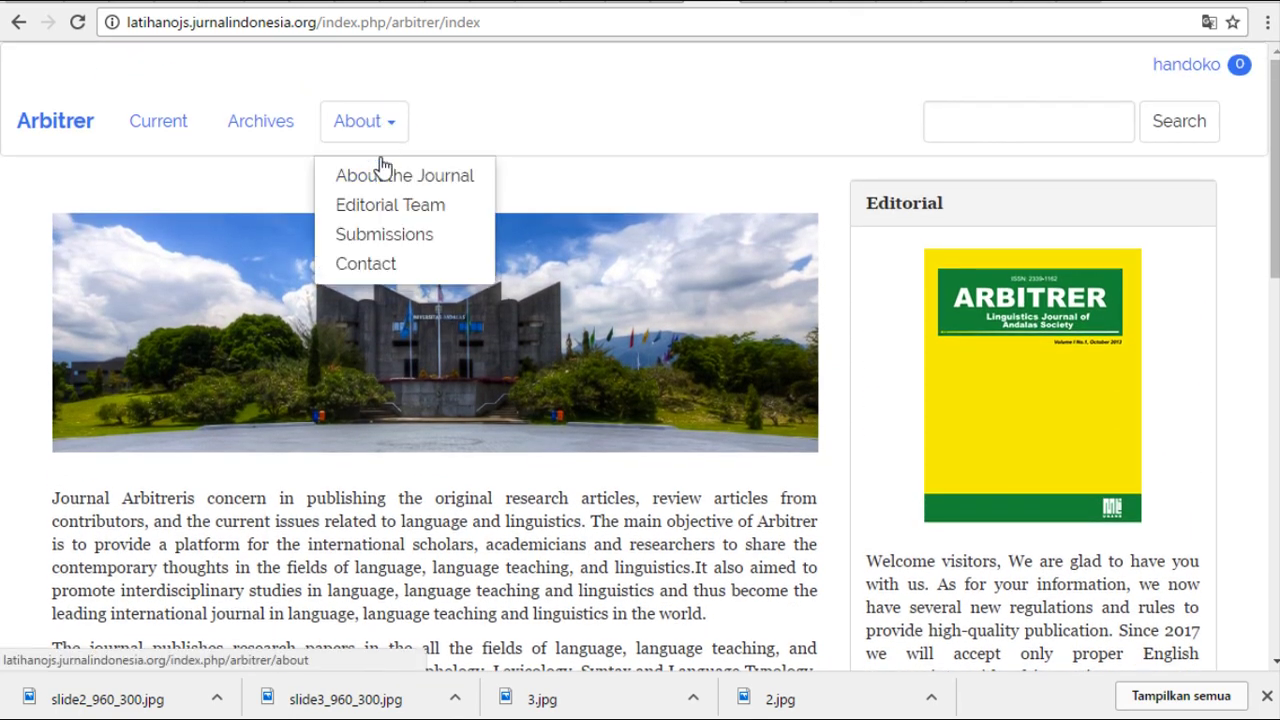
click(388, 246)
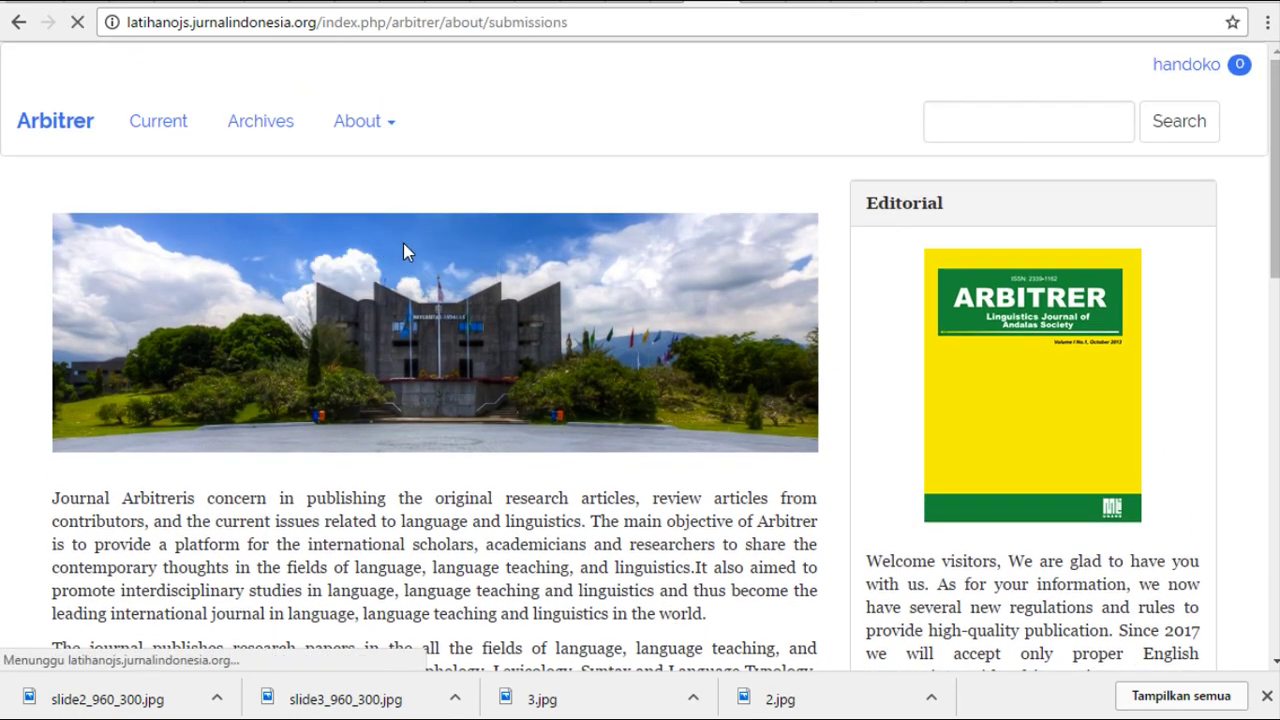
scroll(571, 403, down, 2)
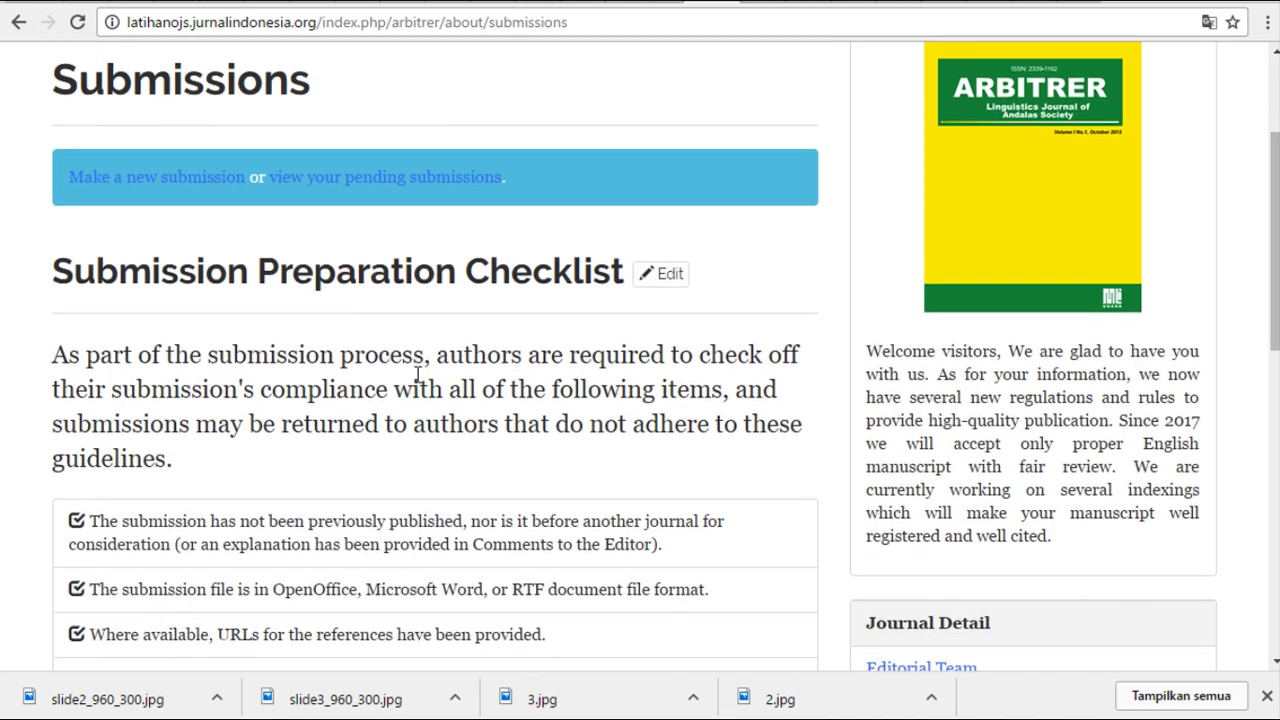
scroll(430, 370, down, 1)
scroll(424, 366, down, 4)
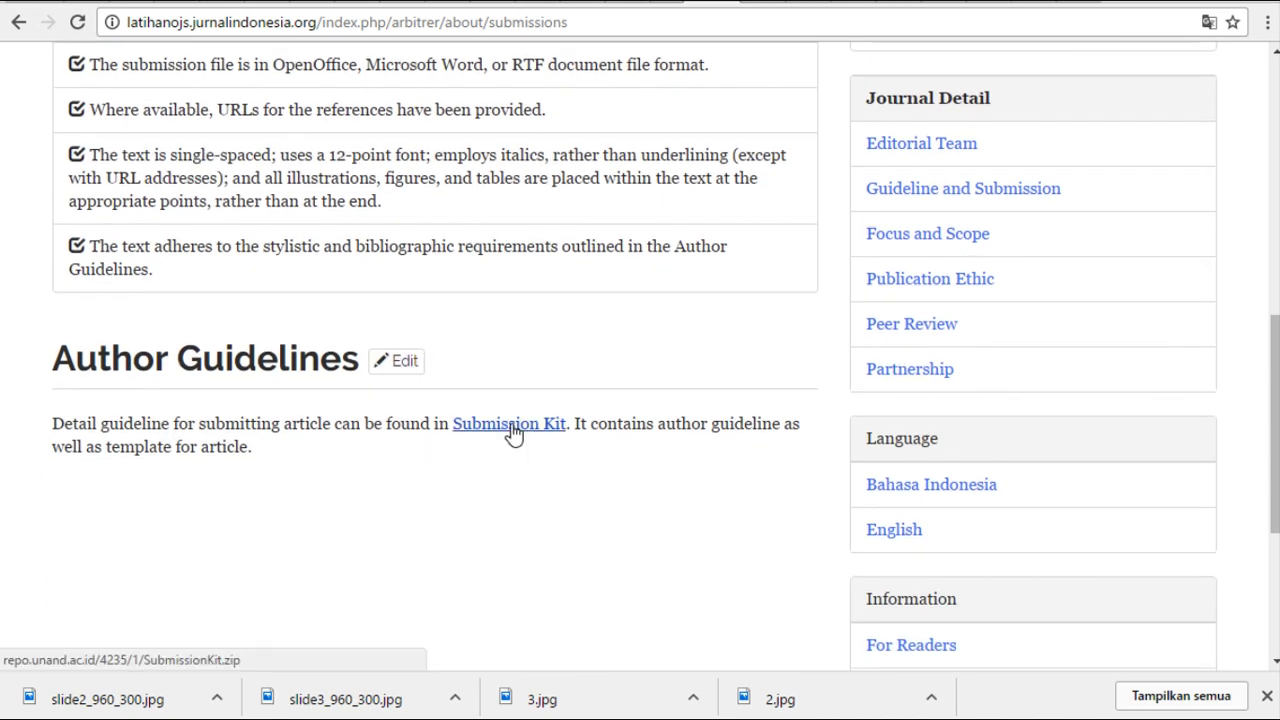
Return to the workflow settings and remove the hyperlink from "Submission Kit" in the Author Guidelines text.
click(660, 1)
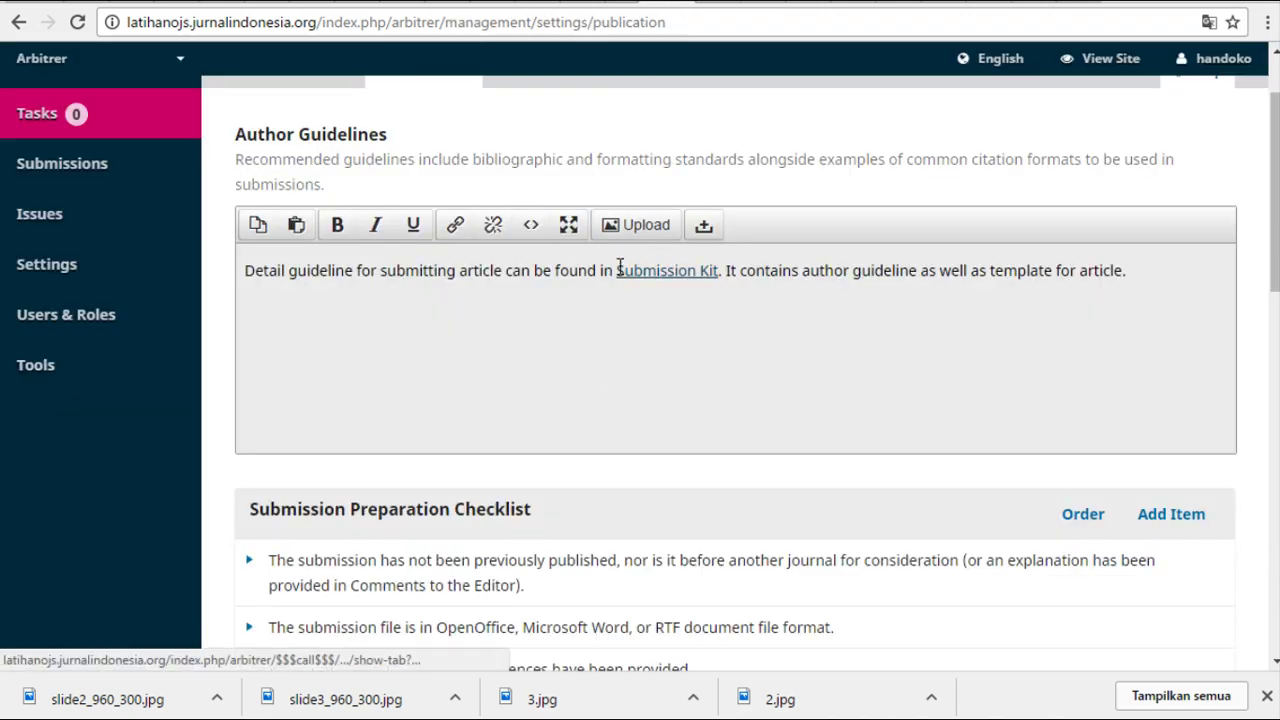
drag(616, 270, 719, 271)
click(492, 228)
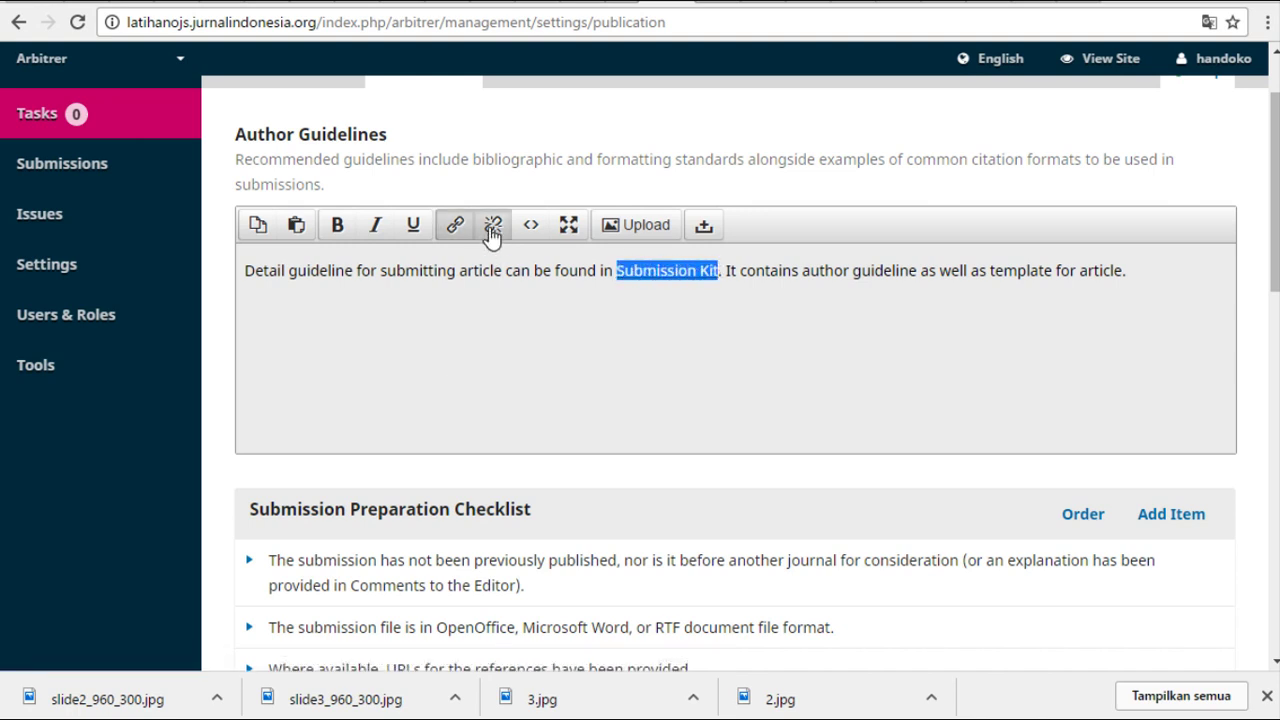
click(631, 270)
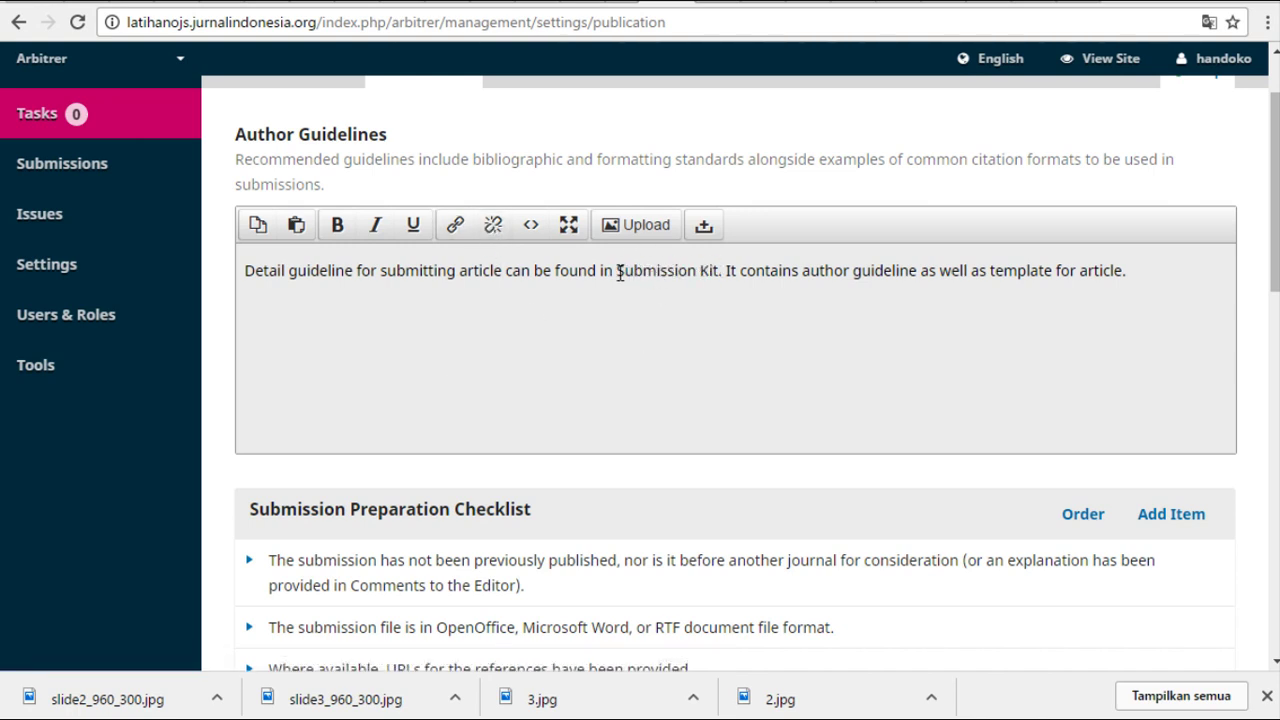
Start a new link on "Submission Kit" and copy the Submission Kit download address from the arbitrer.fib.unand.ac.id journal site.
drag(617, 271, 717, 271)
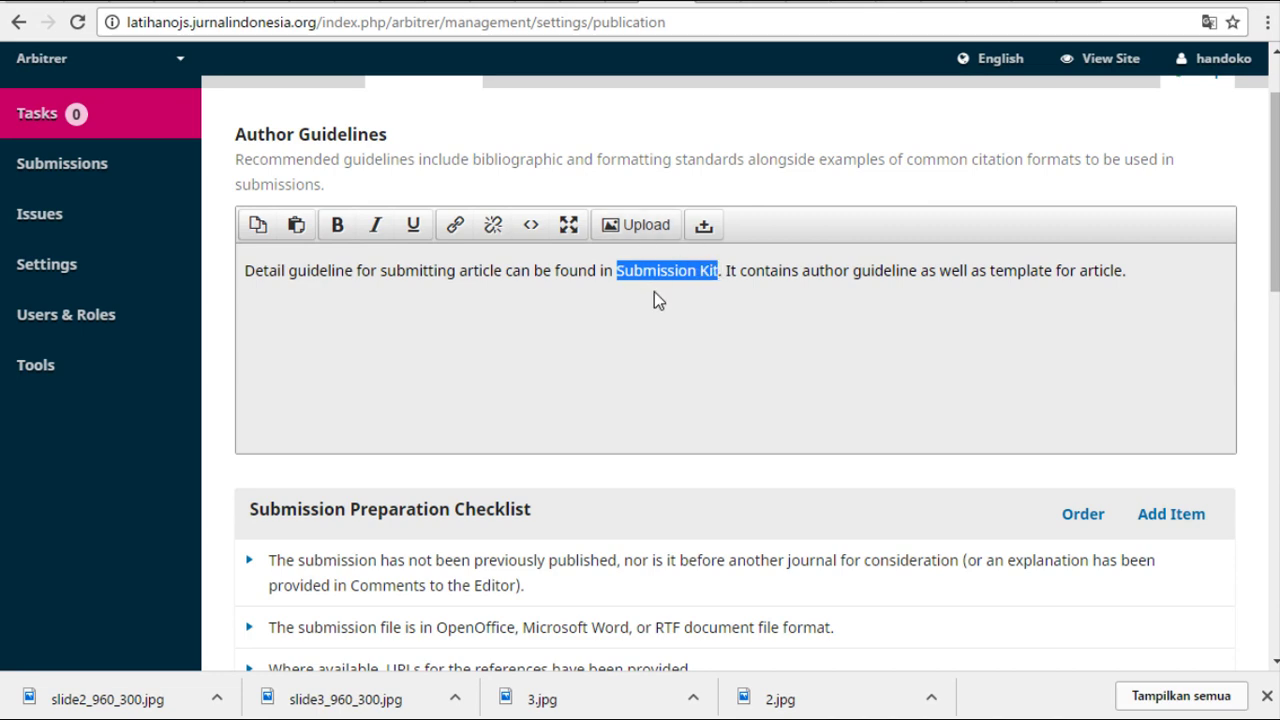
click(455, 225)
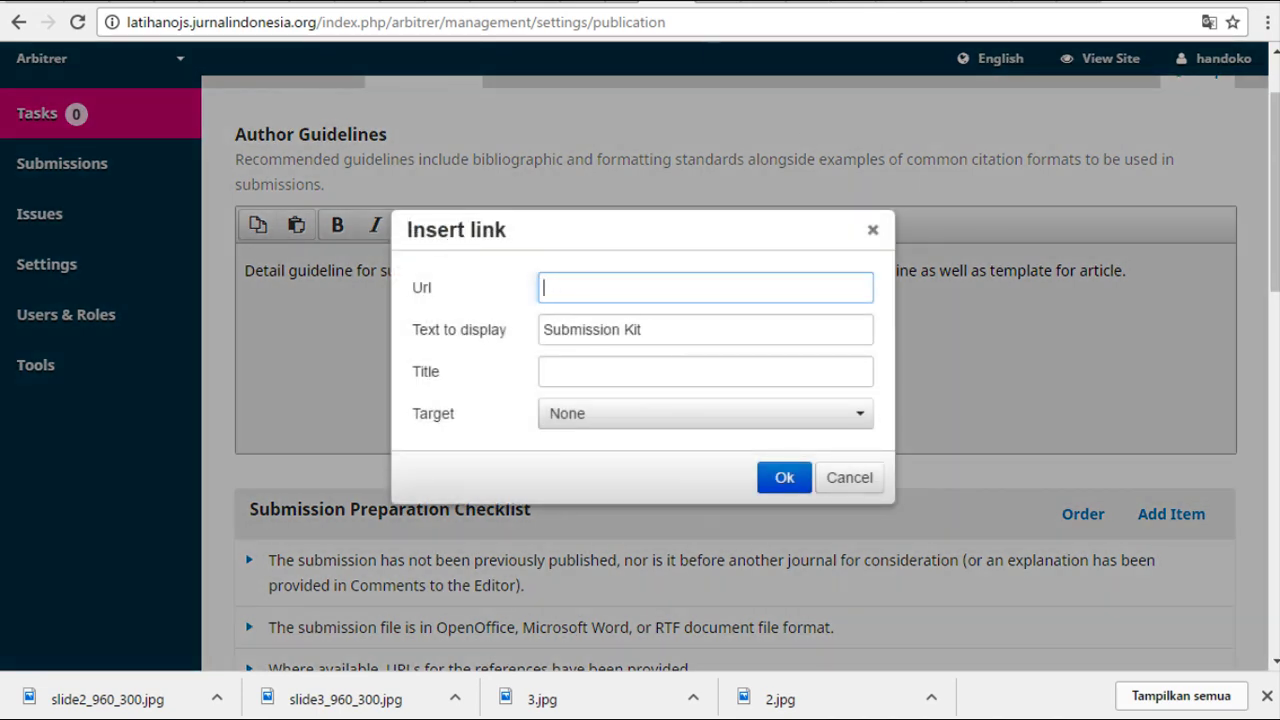
click(755, 3)
scroll(430, 206, up, 1)
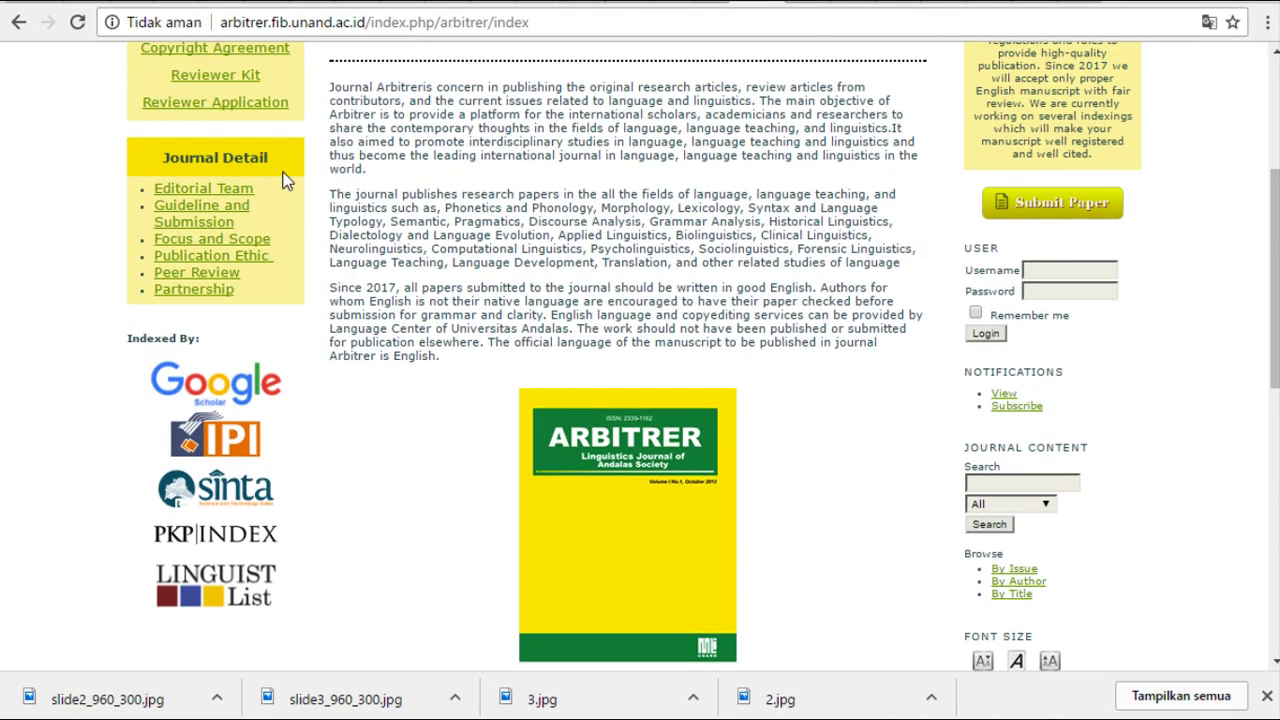
scroll(318, 196, up, 2)
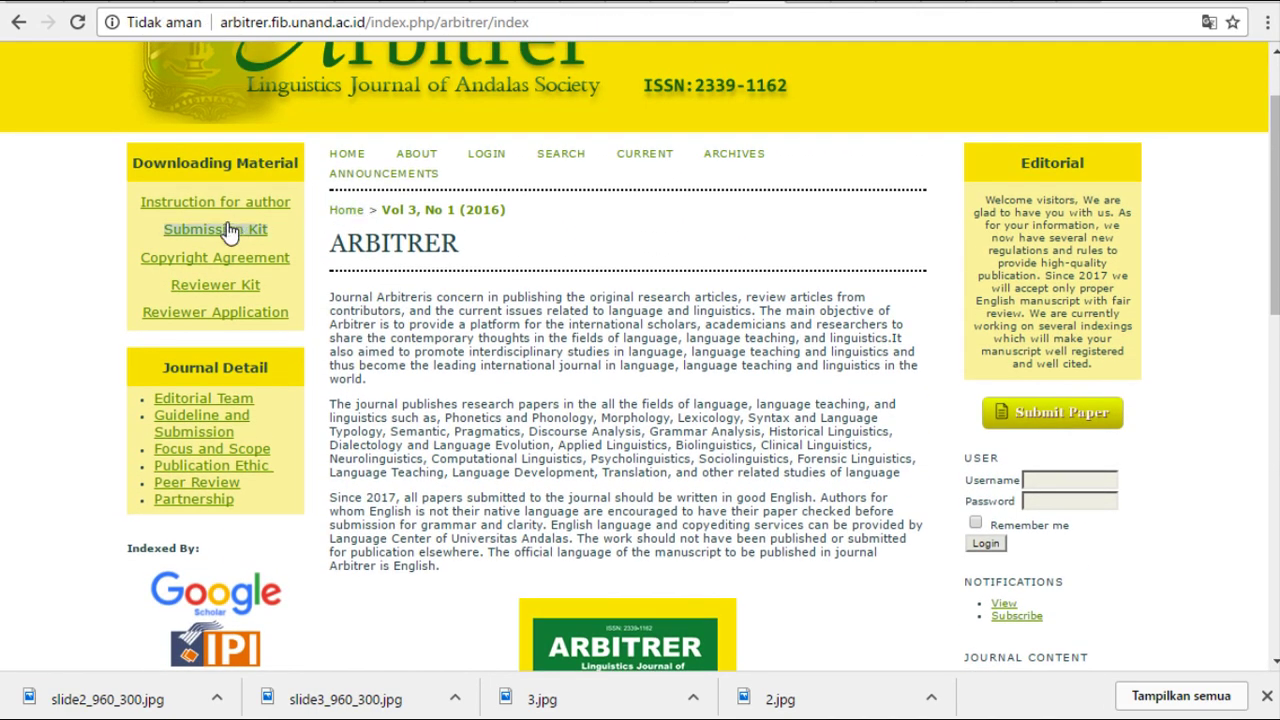
right_click(221, 233)
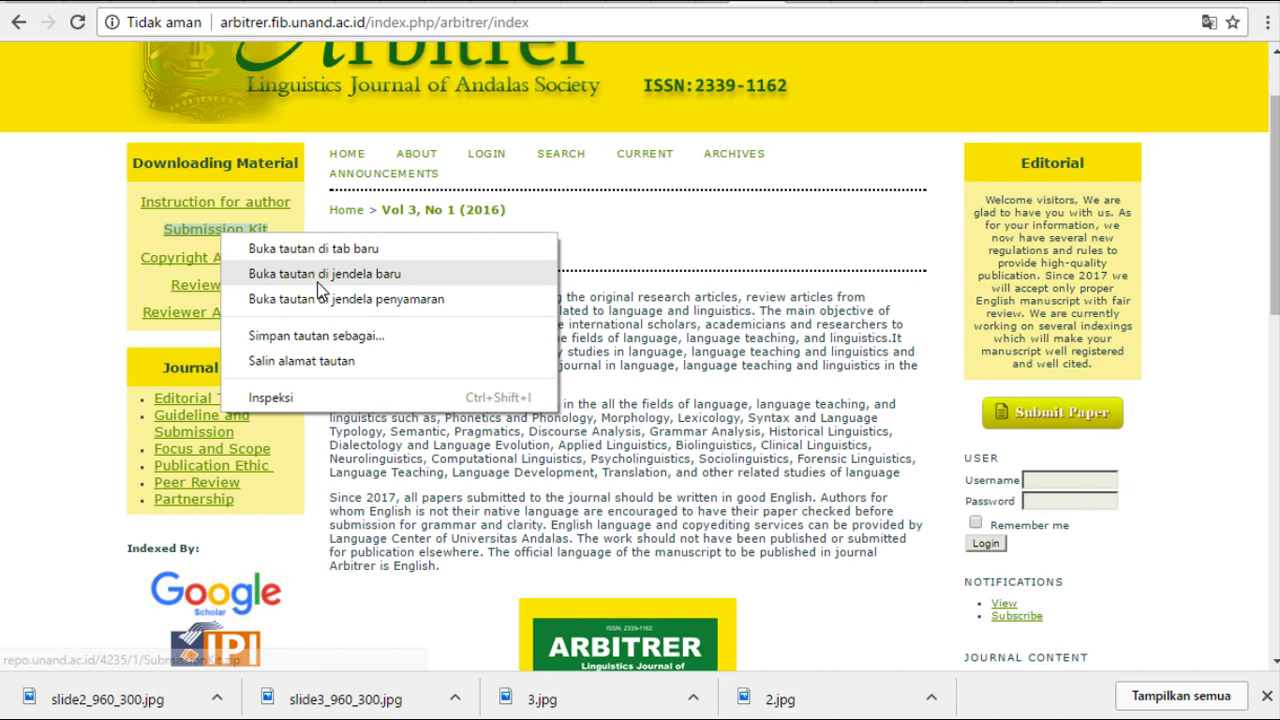
click(316, 363)
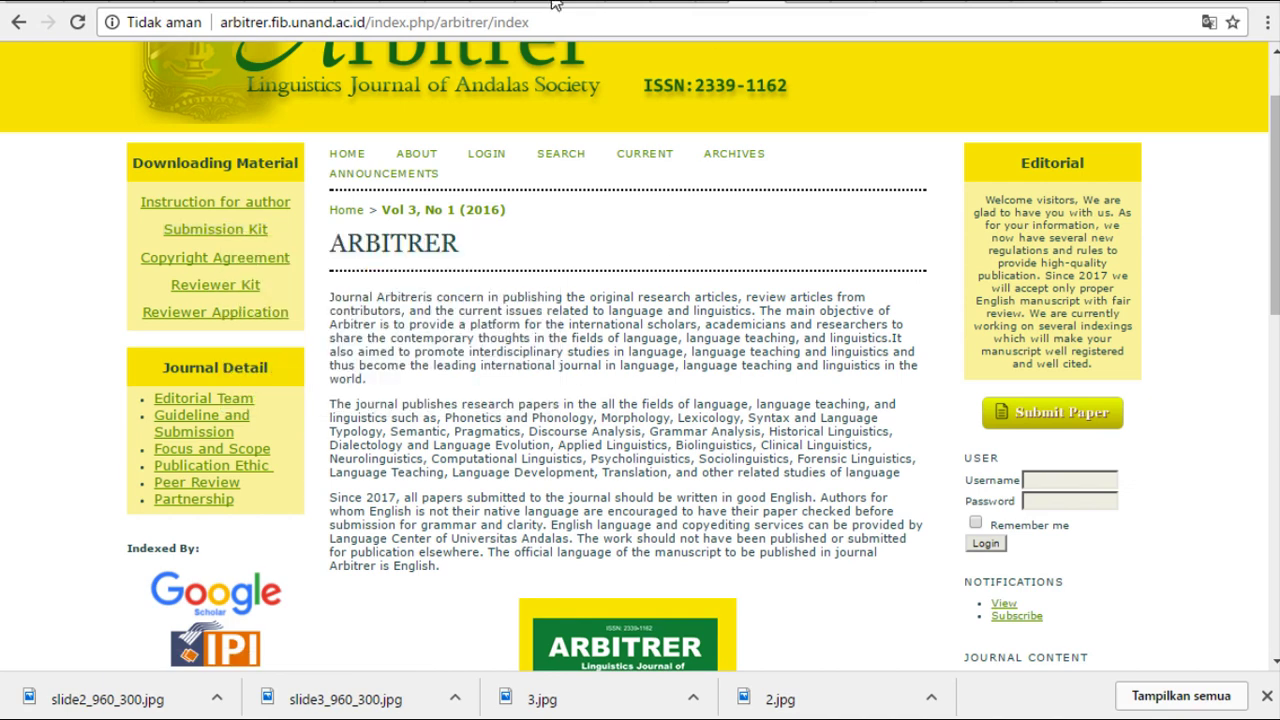
click(672, 1)
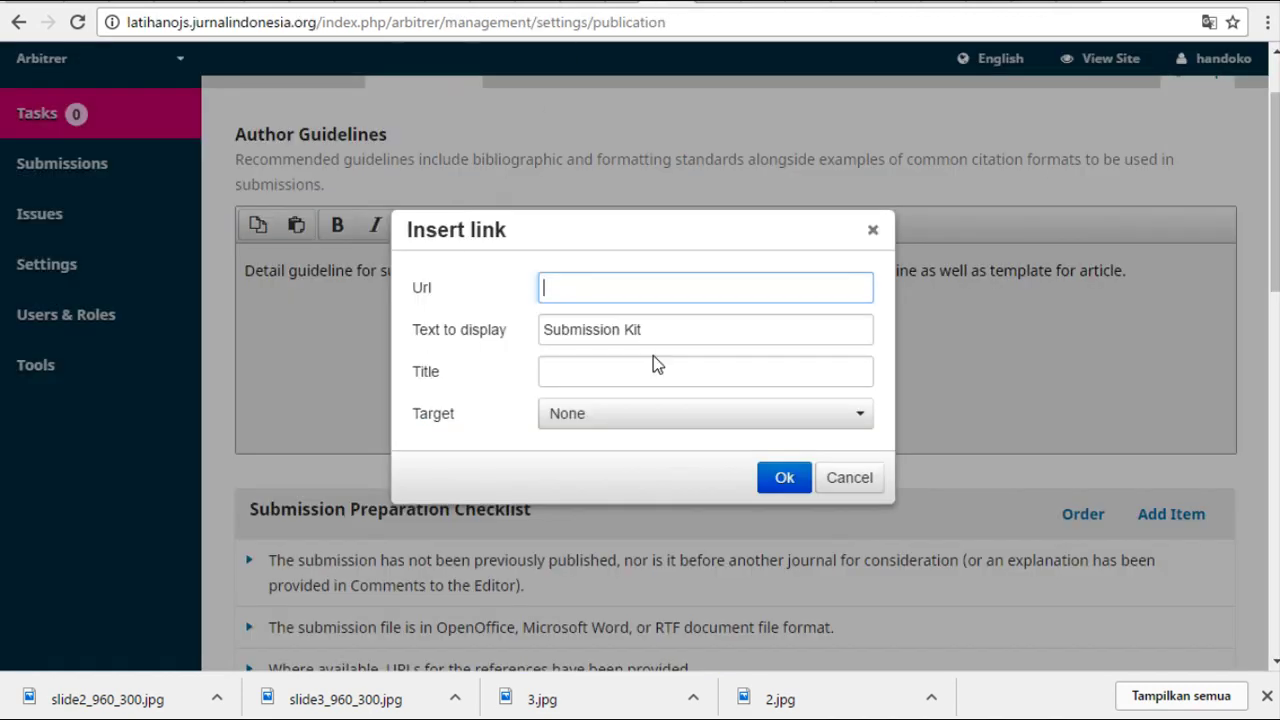
right_click(565, 287)
click(578, 422)
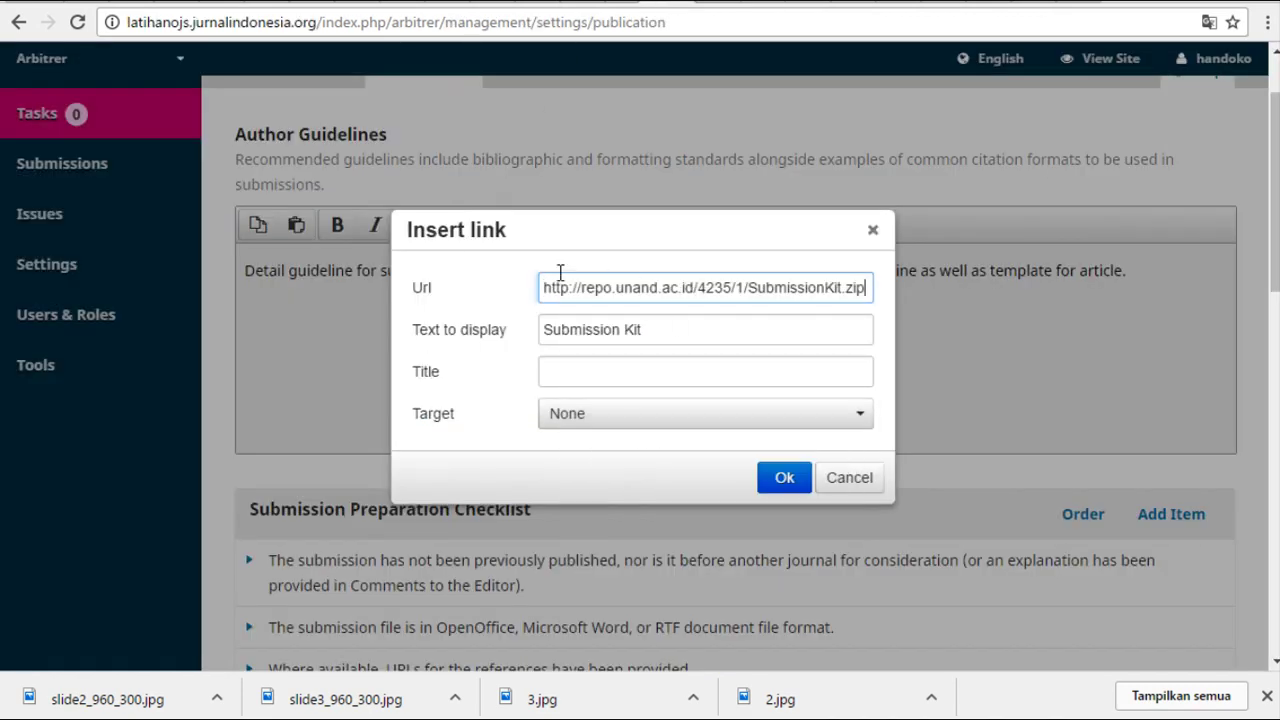
click(784, 478)
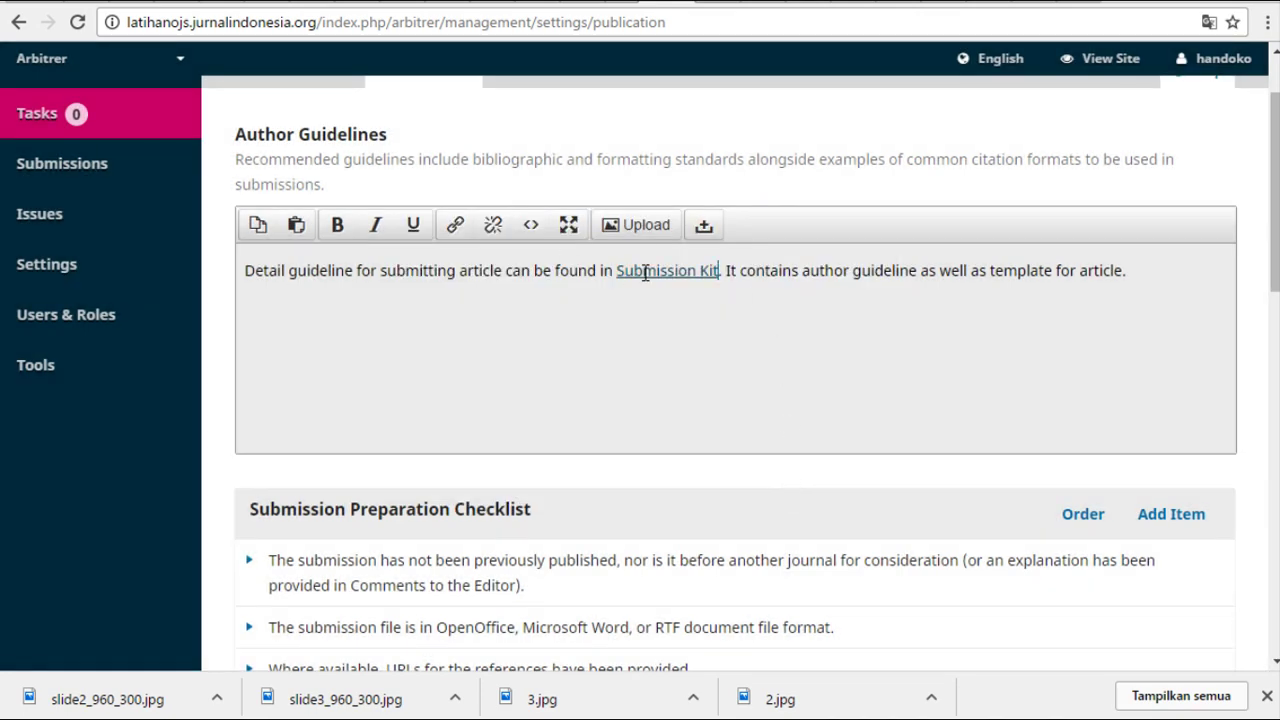
Examine the Submission Preparation Checklist and the actions available for its first two items.
scroll(680, 413, down, 2)
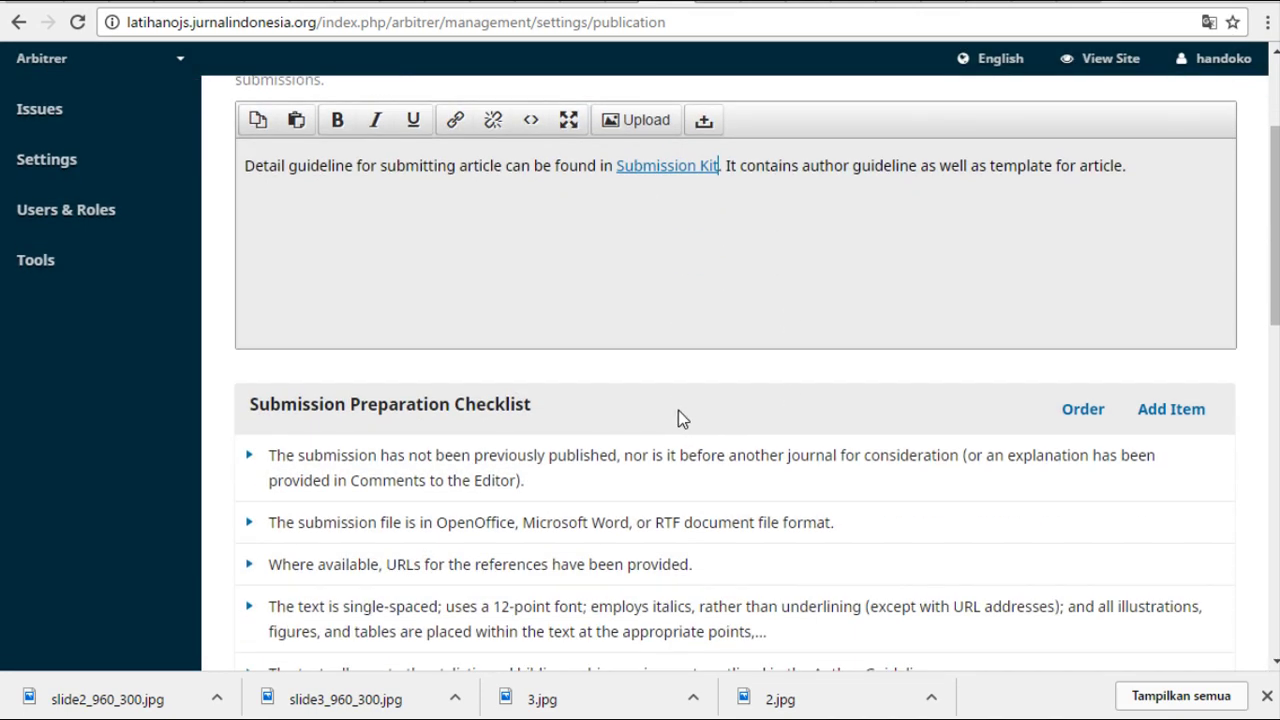
scroll(342, 327, down, 2)
scroll(315, 466, down, 1)
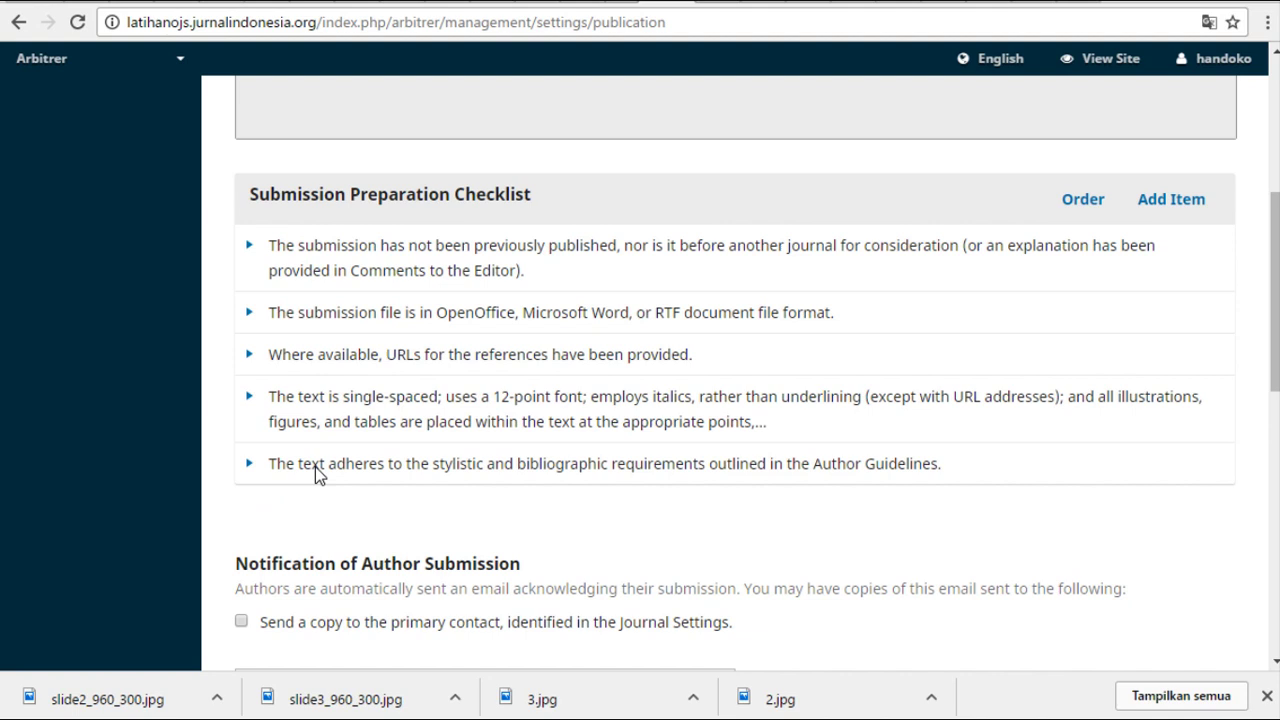
click(257, 246)
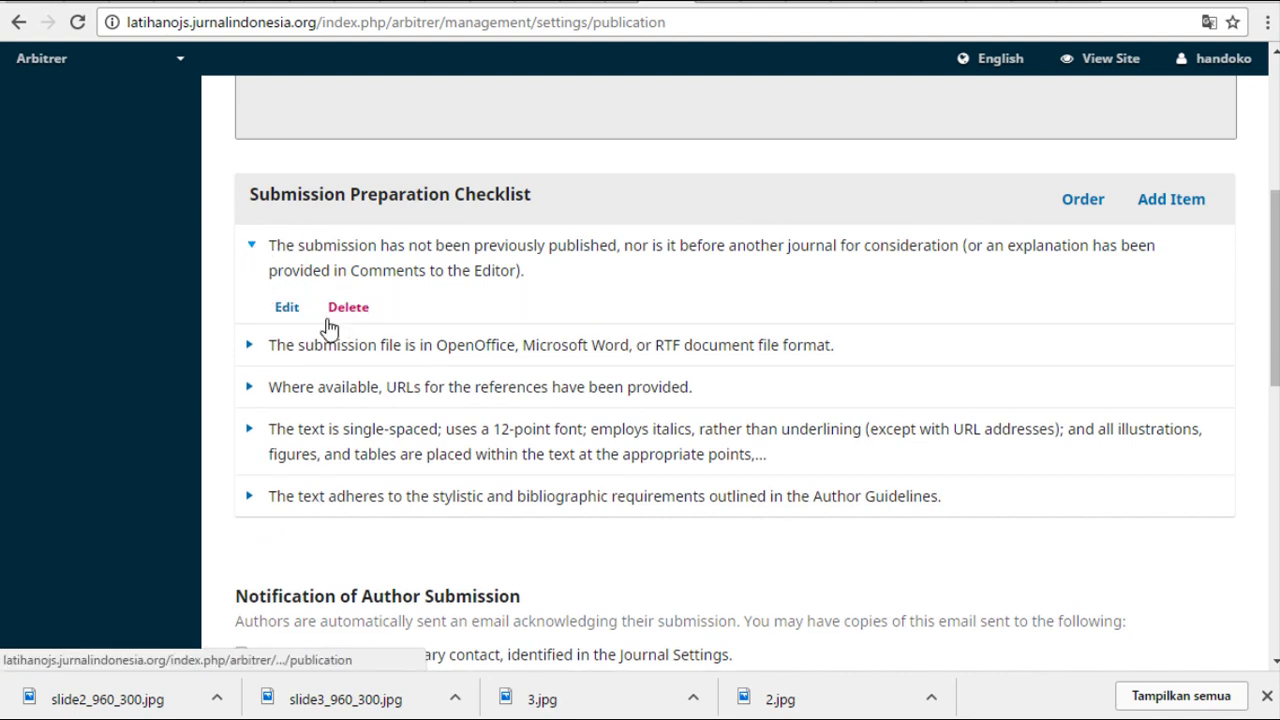
click(250, 350)
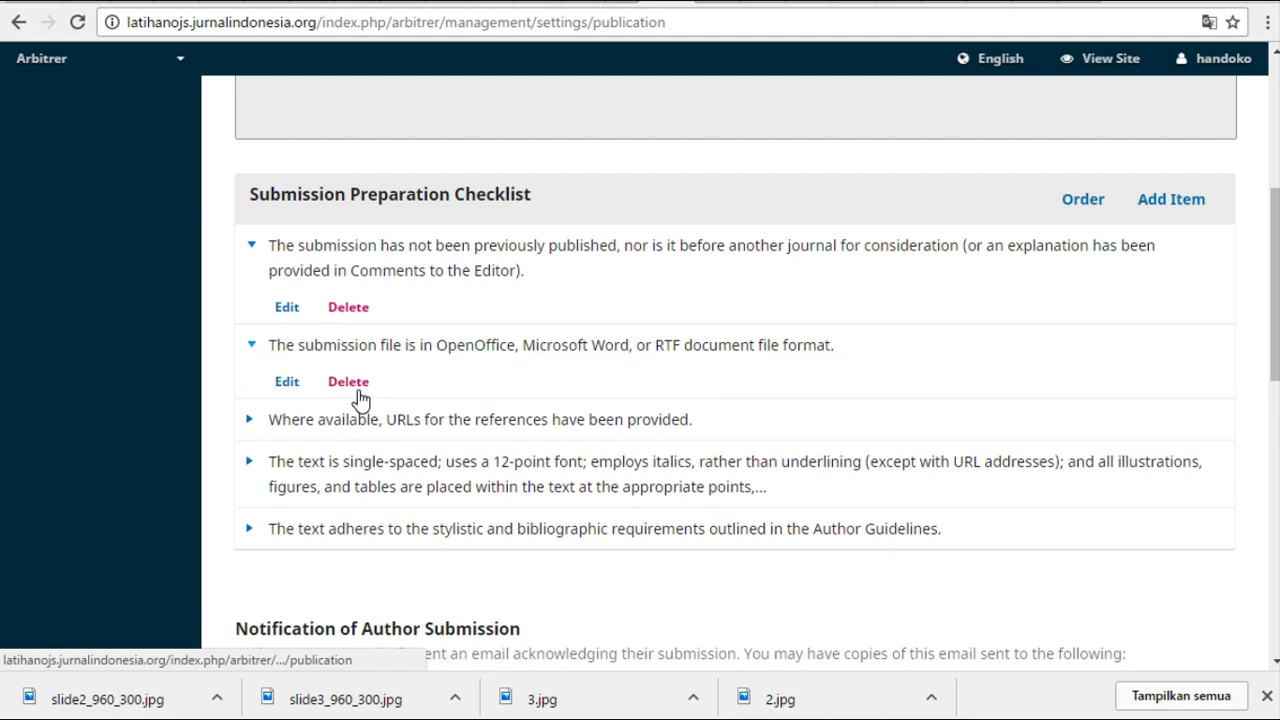
click(250, 345)
click(251, 247)
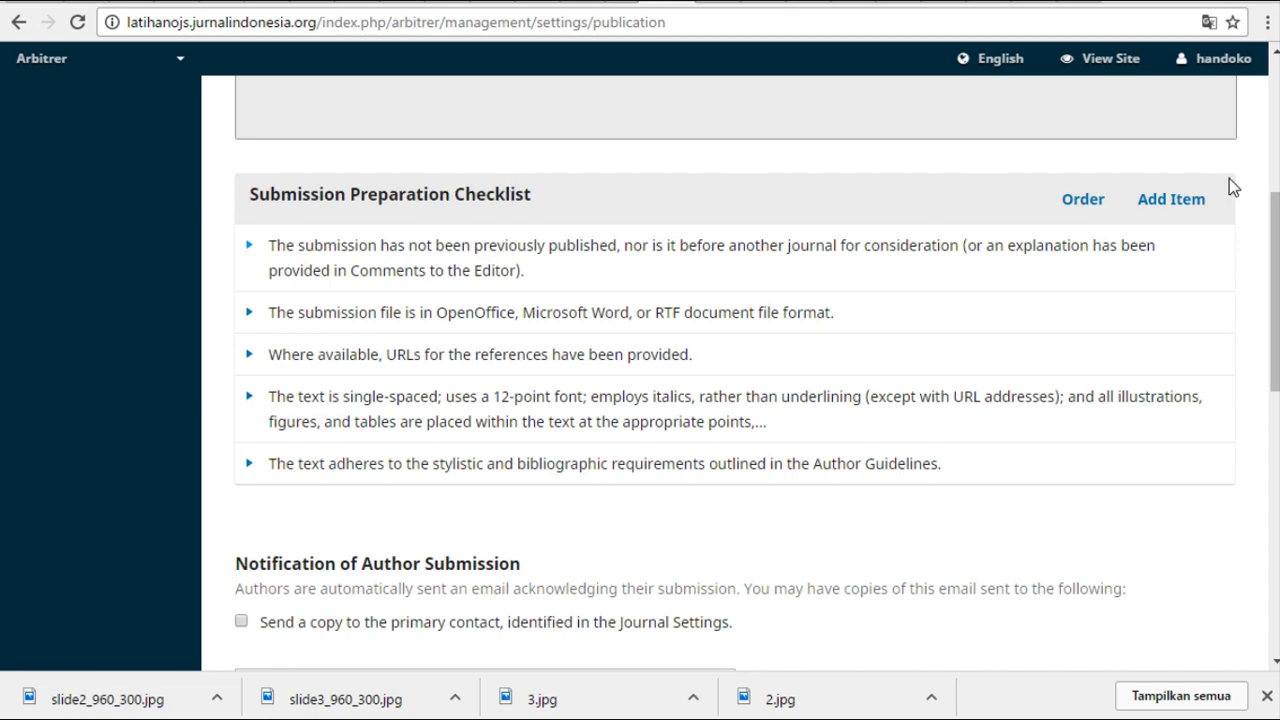
click(1150, 207)
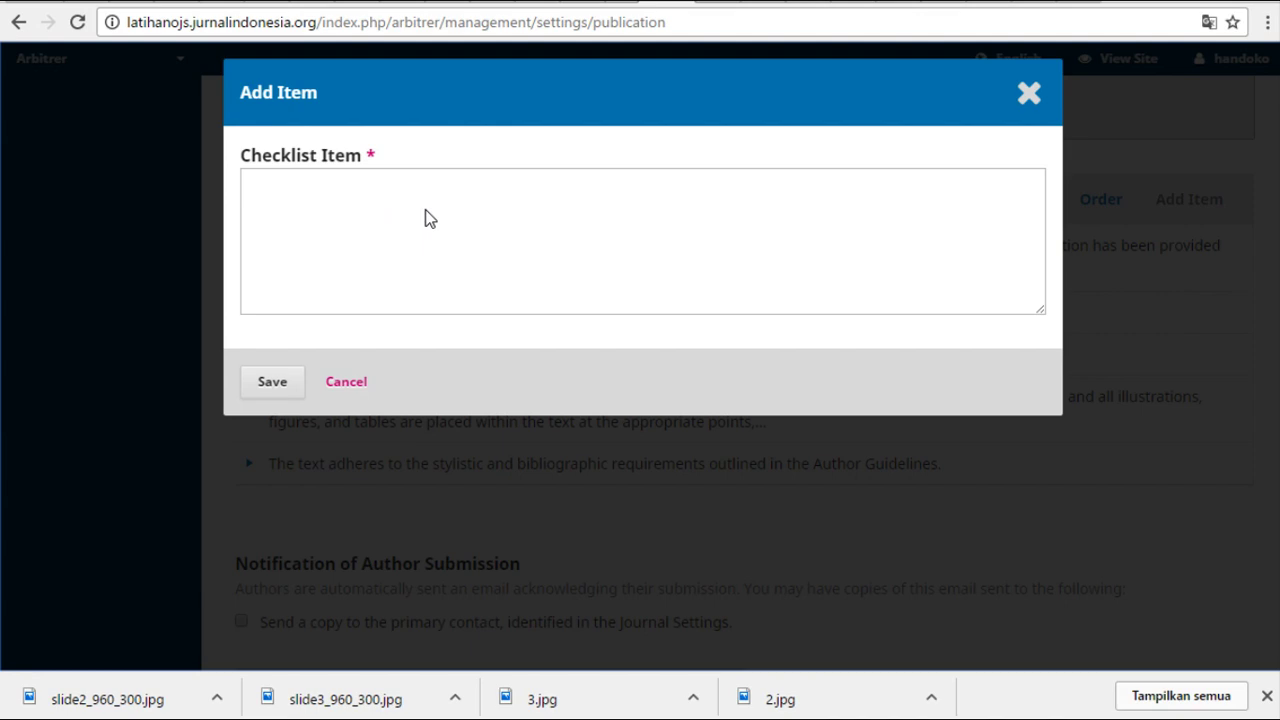
click(340, 392)
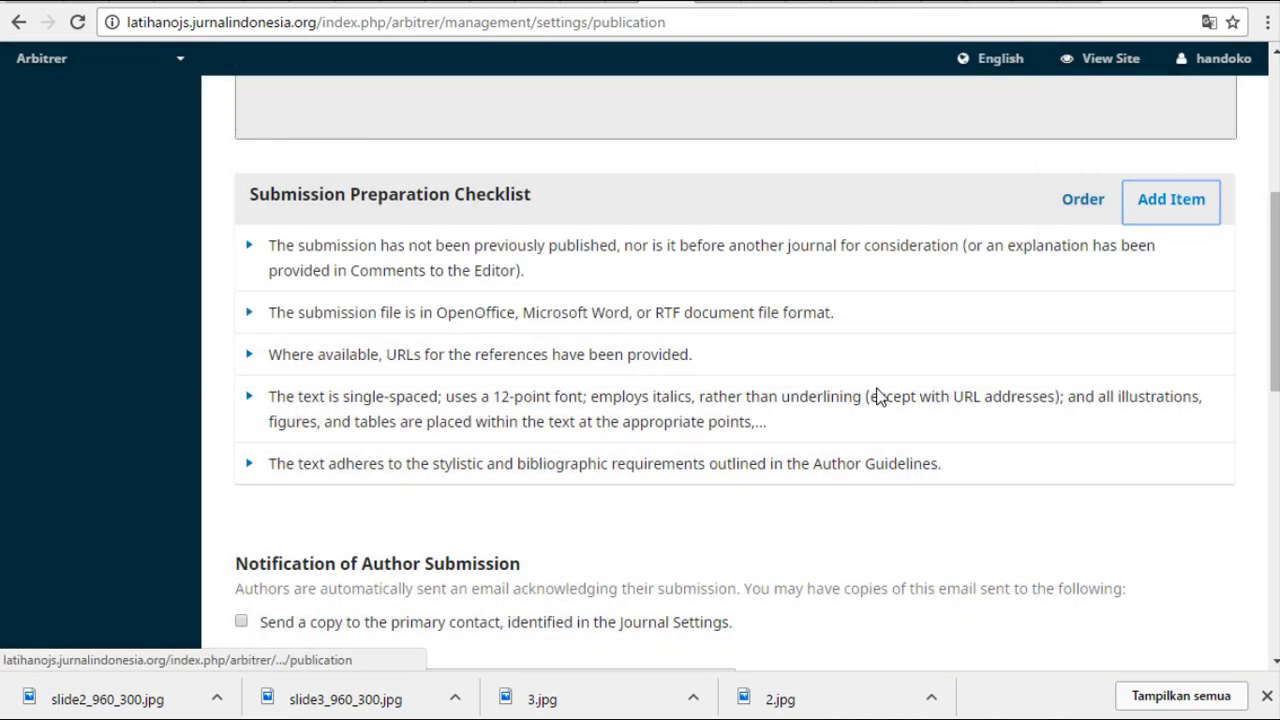
scroll(866, 400, down, 1)
scroll(866, 404, up, 1)
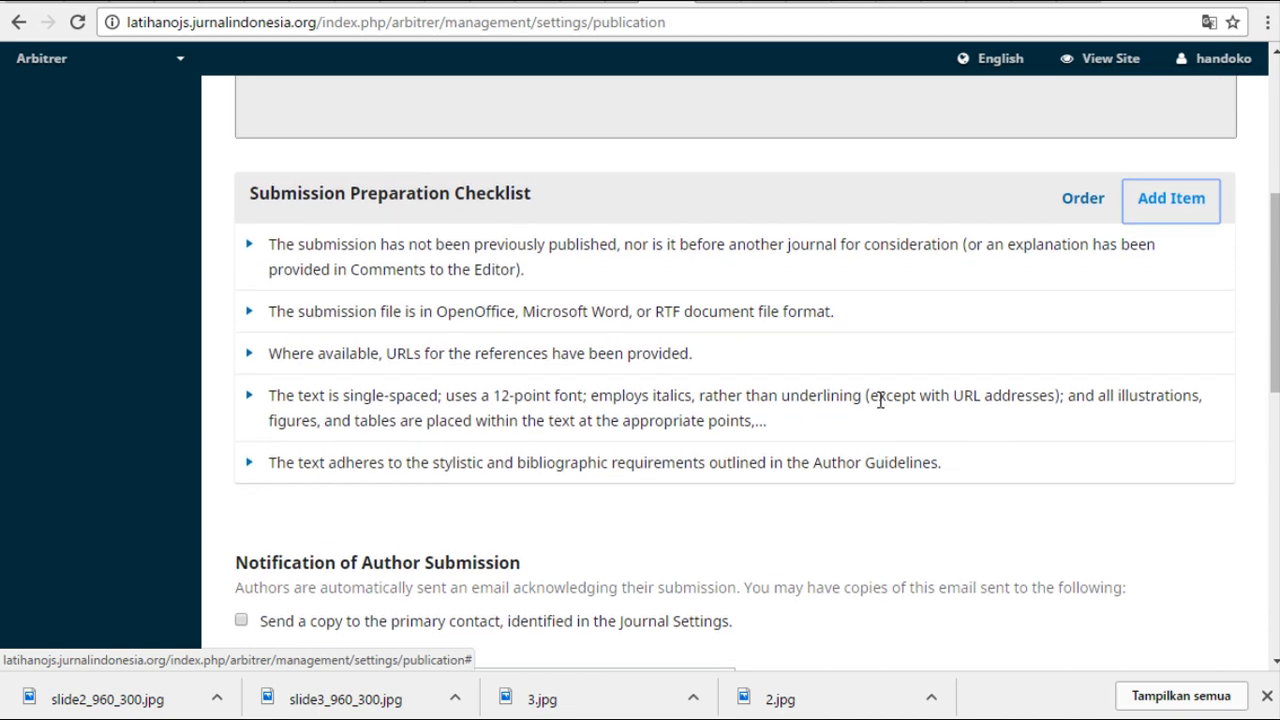
click(1145, 207)
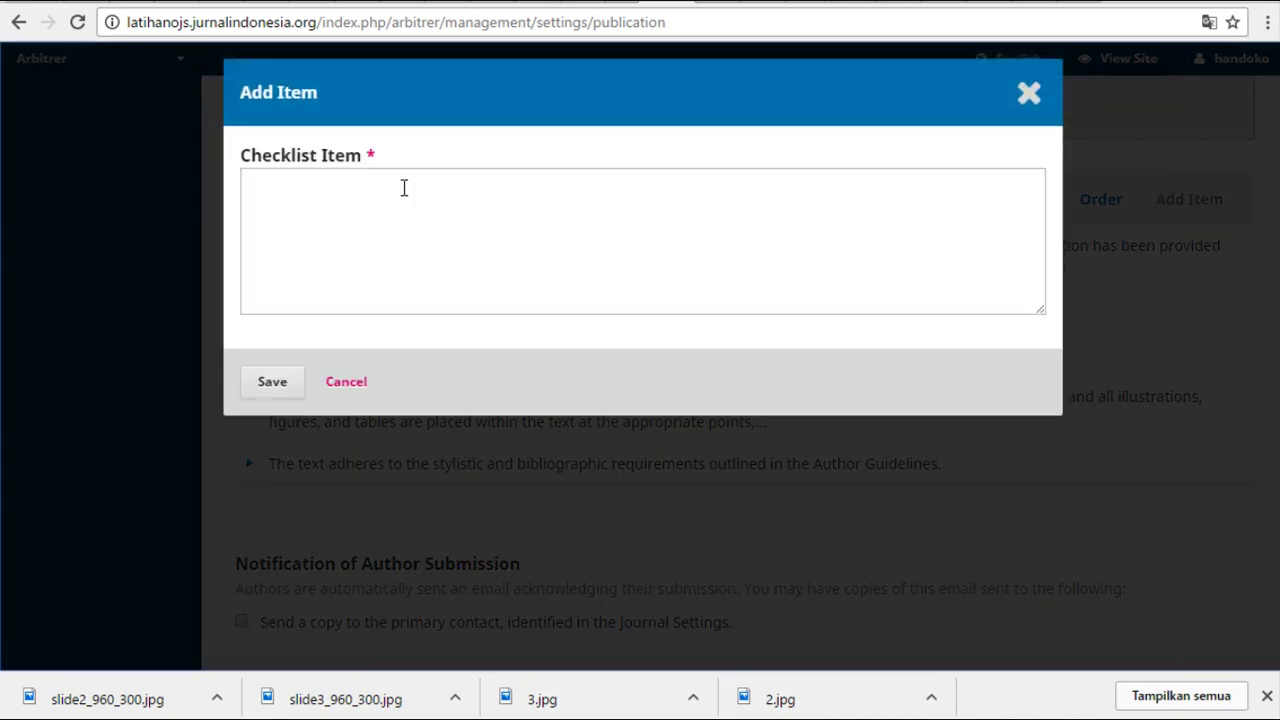
click(487, 198)
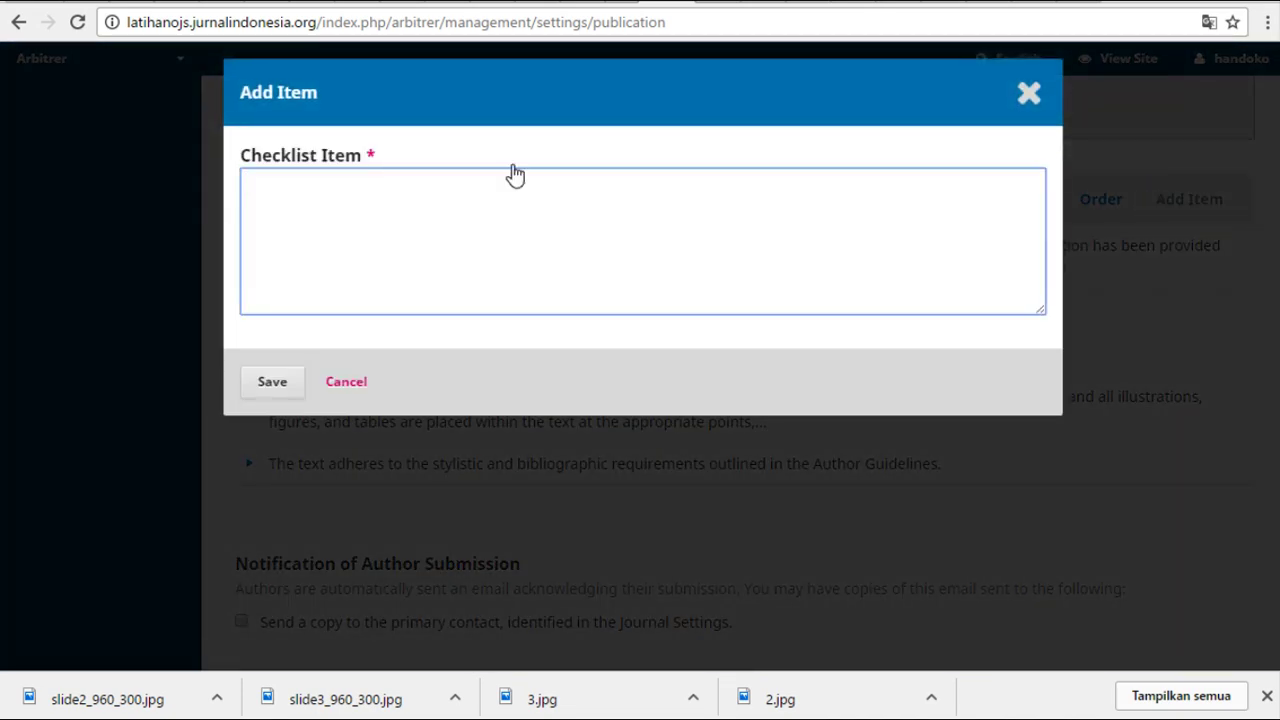
click(1031, 100)
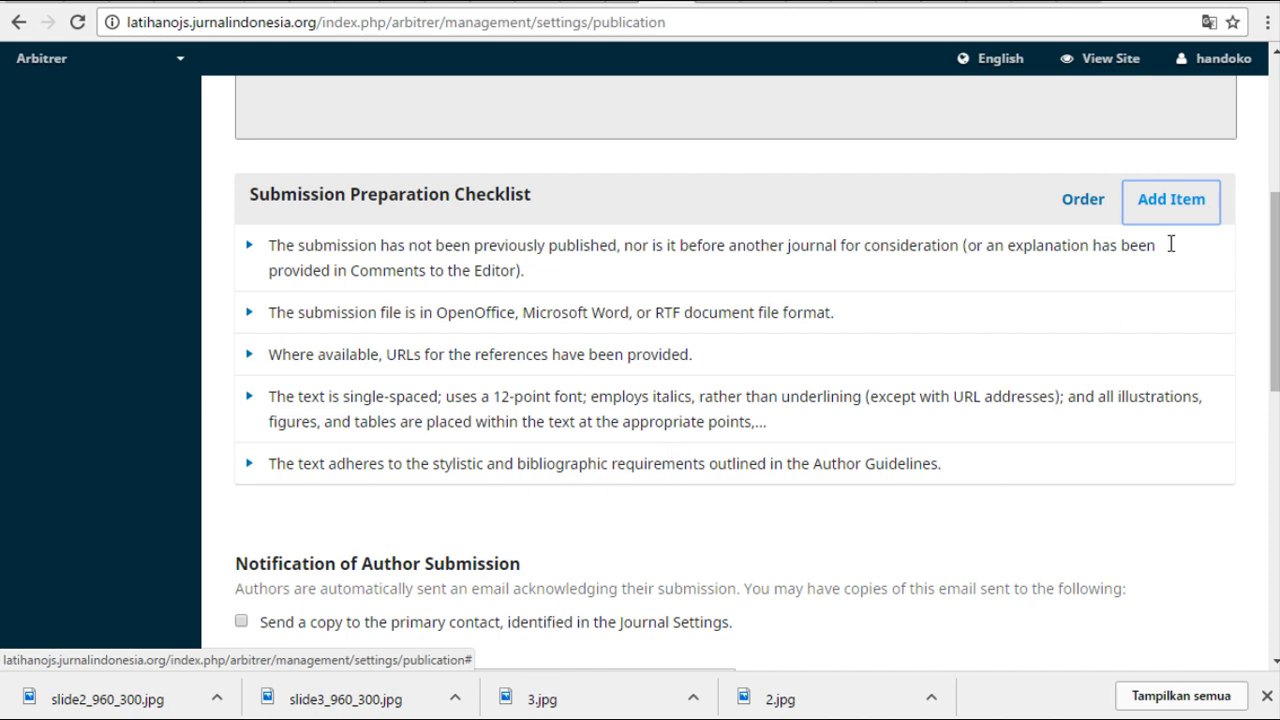
Add the item "The manuscript has been structure based on the template." to the Submission Preparation Checklist and save it.
click(1179, 199)
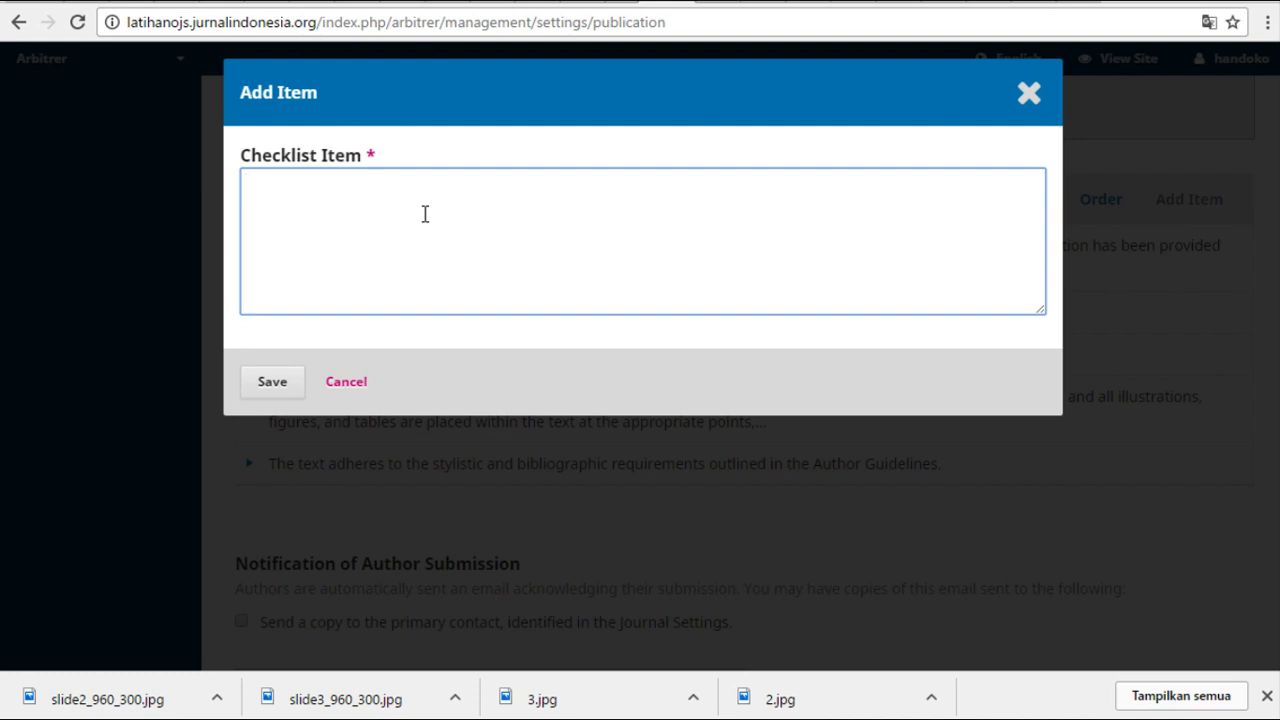
text(The manuscri)
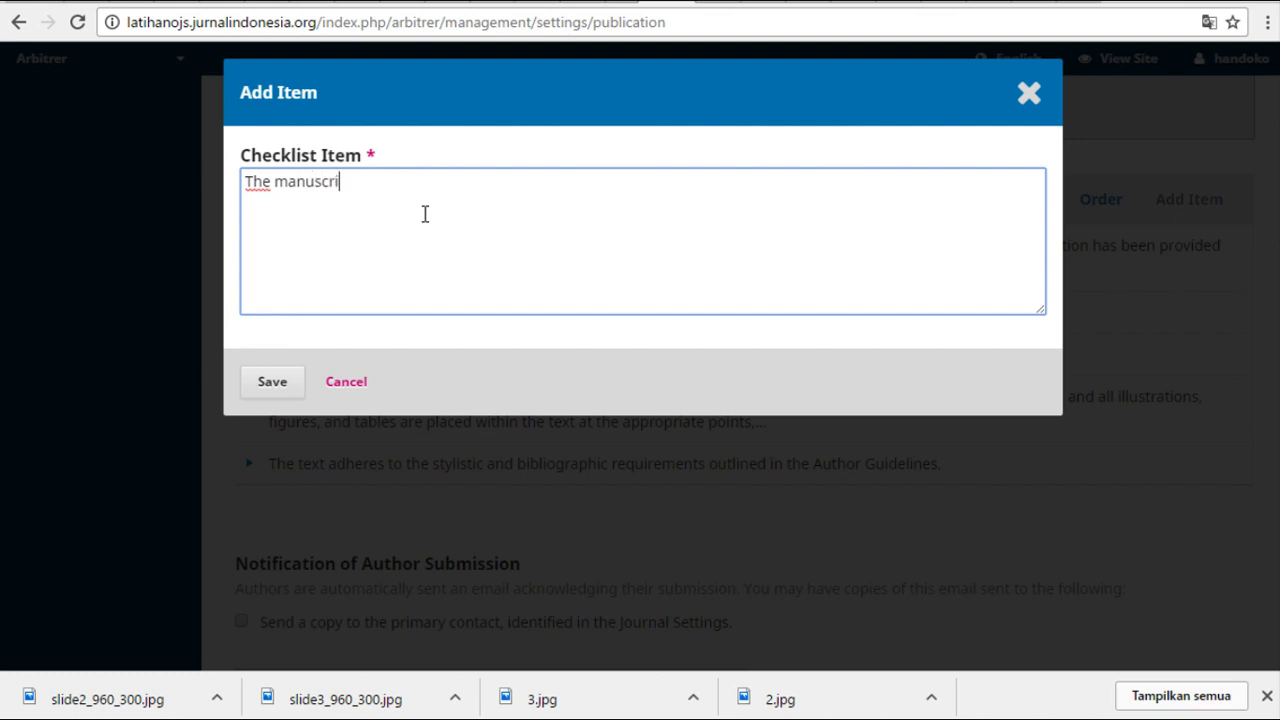
text(ot)
key(BackSpace)
key(BackSpace)
text(pt has been)
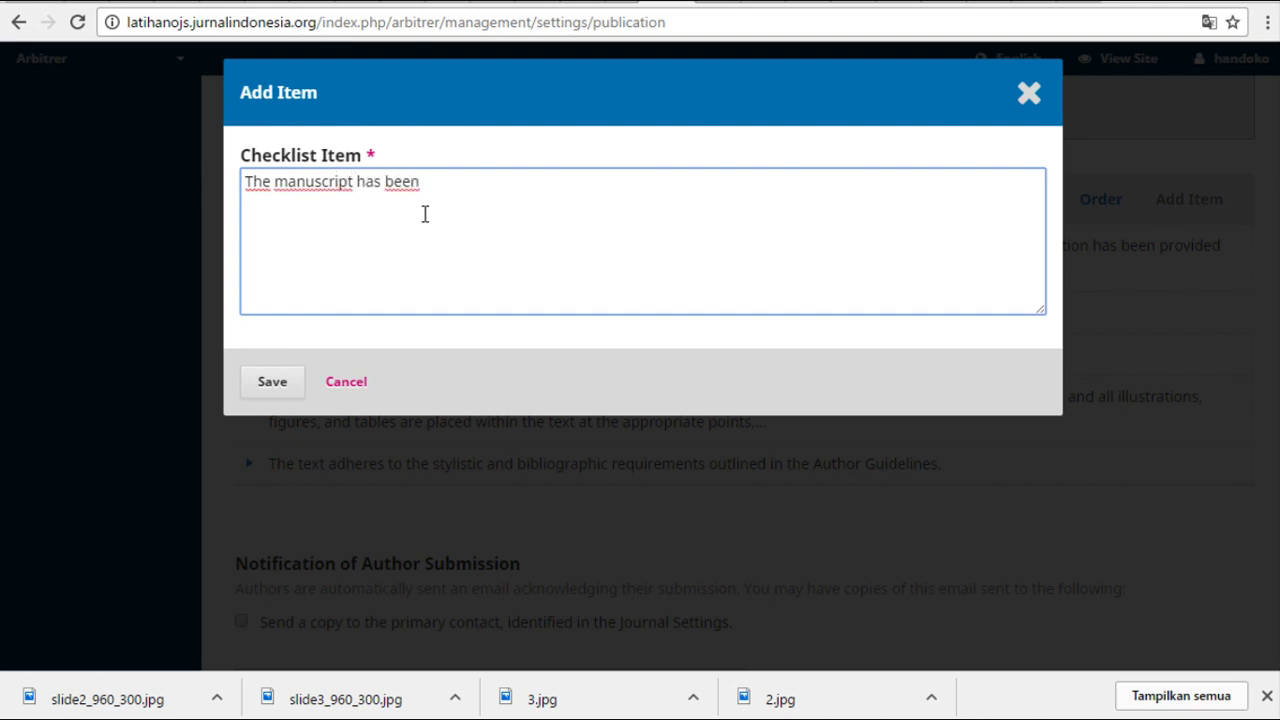
text( wr)
text(based on the template.)
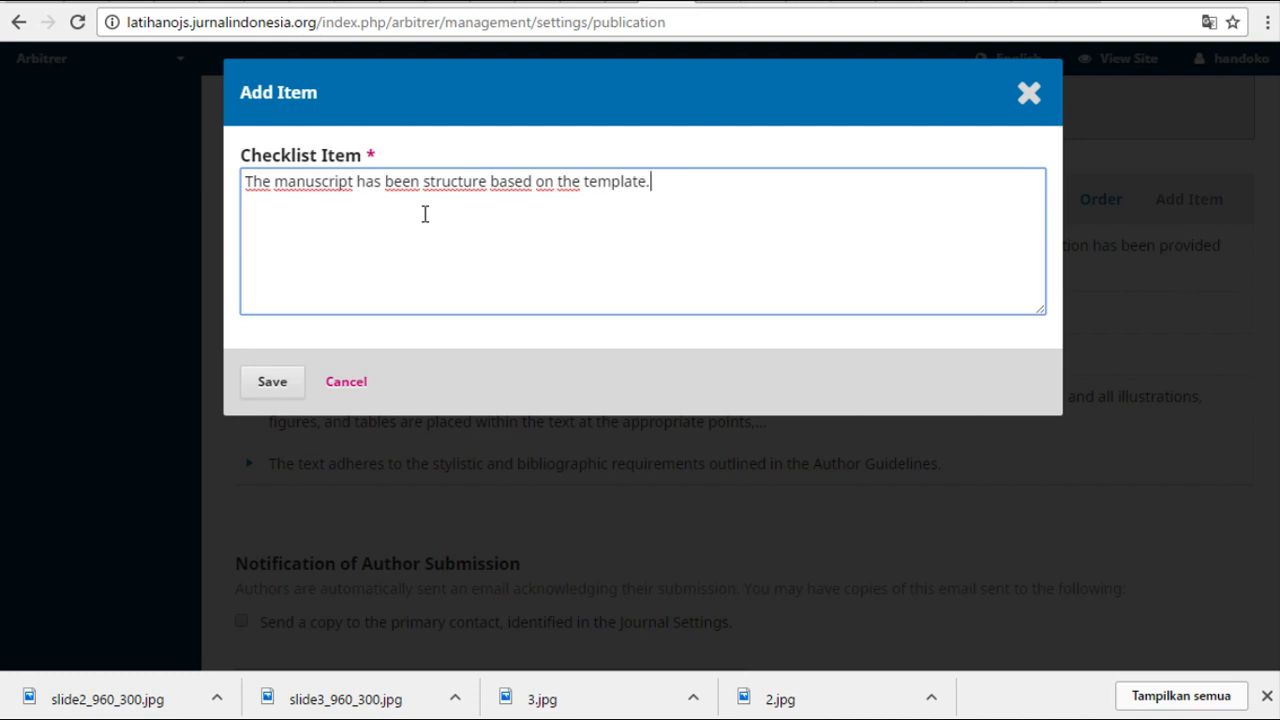
click(272, 388)
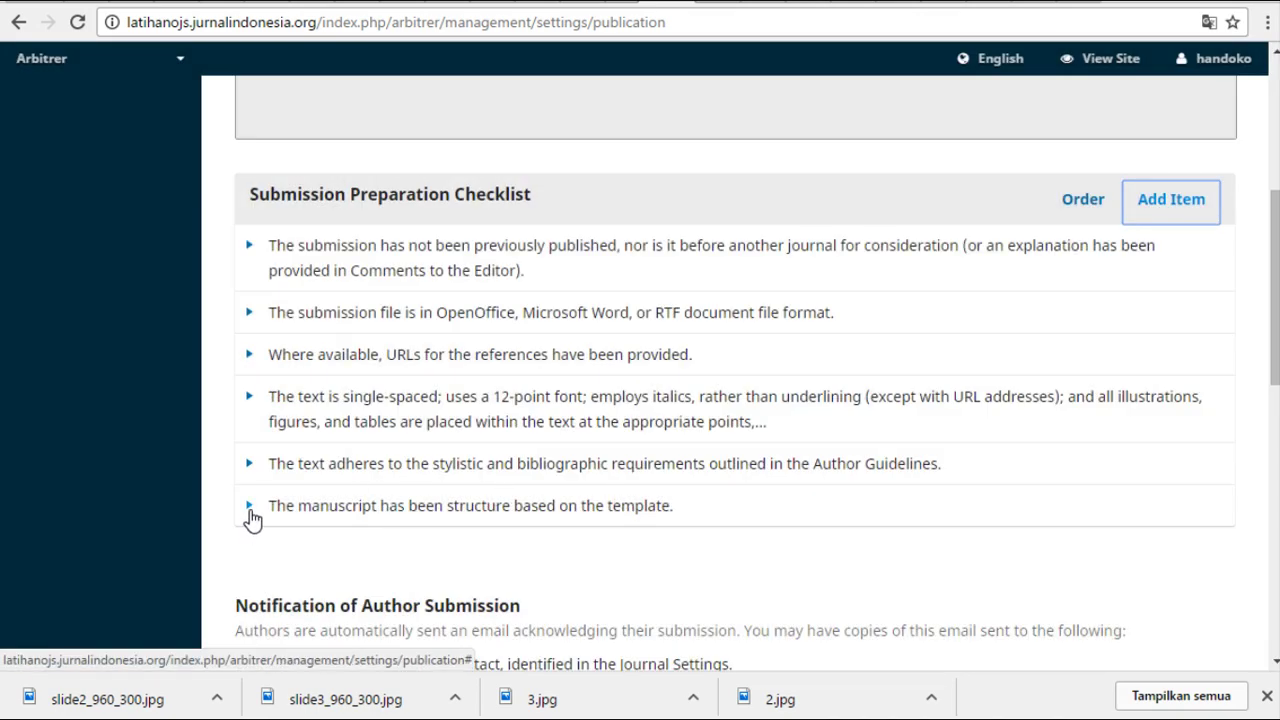
click(250, 512)
click(288, 545)
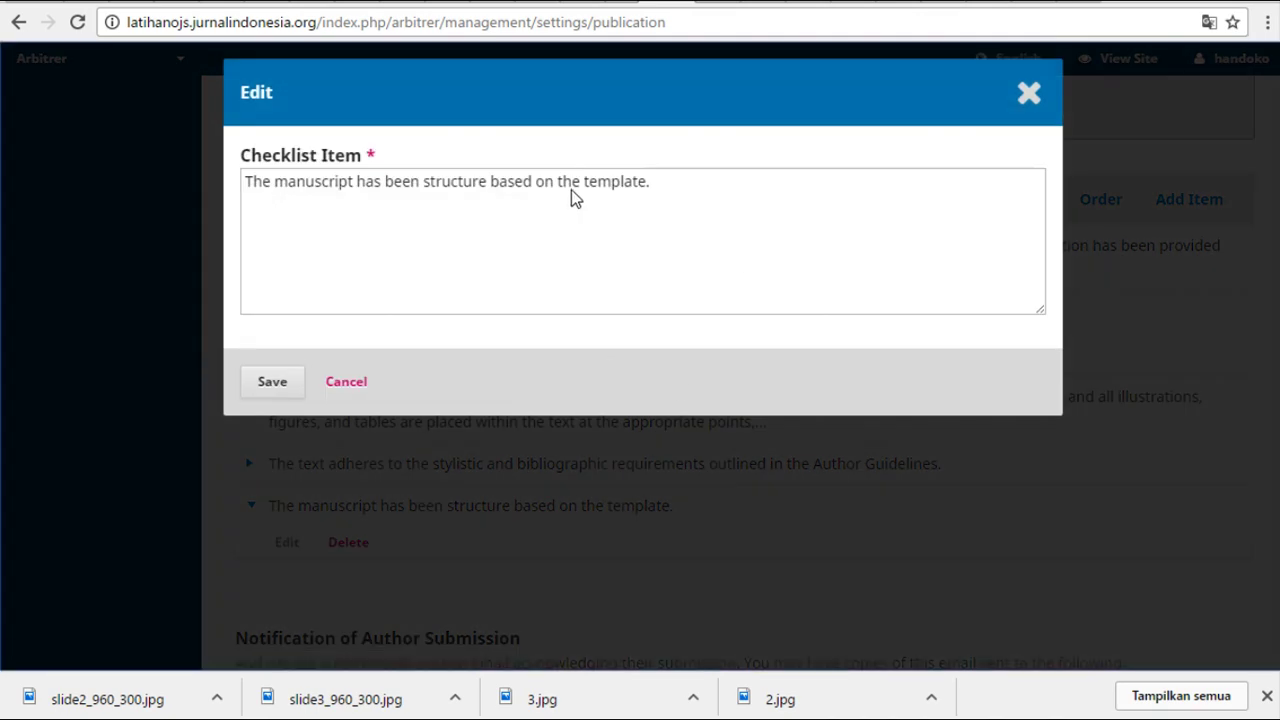
drag(562, 192, 651, 192)
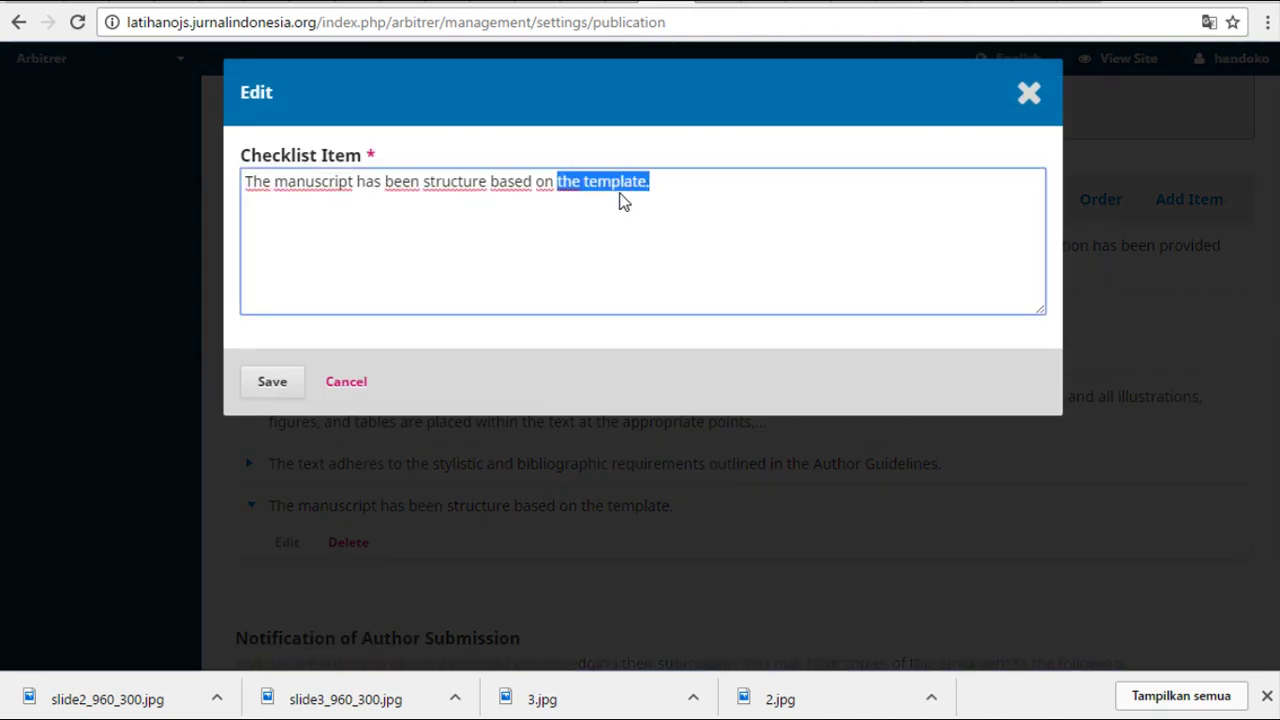
click(342, 383)
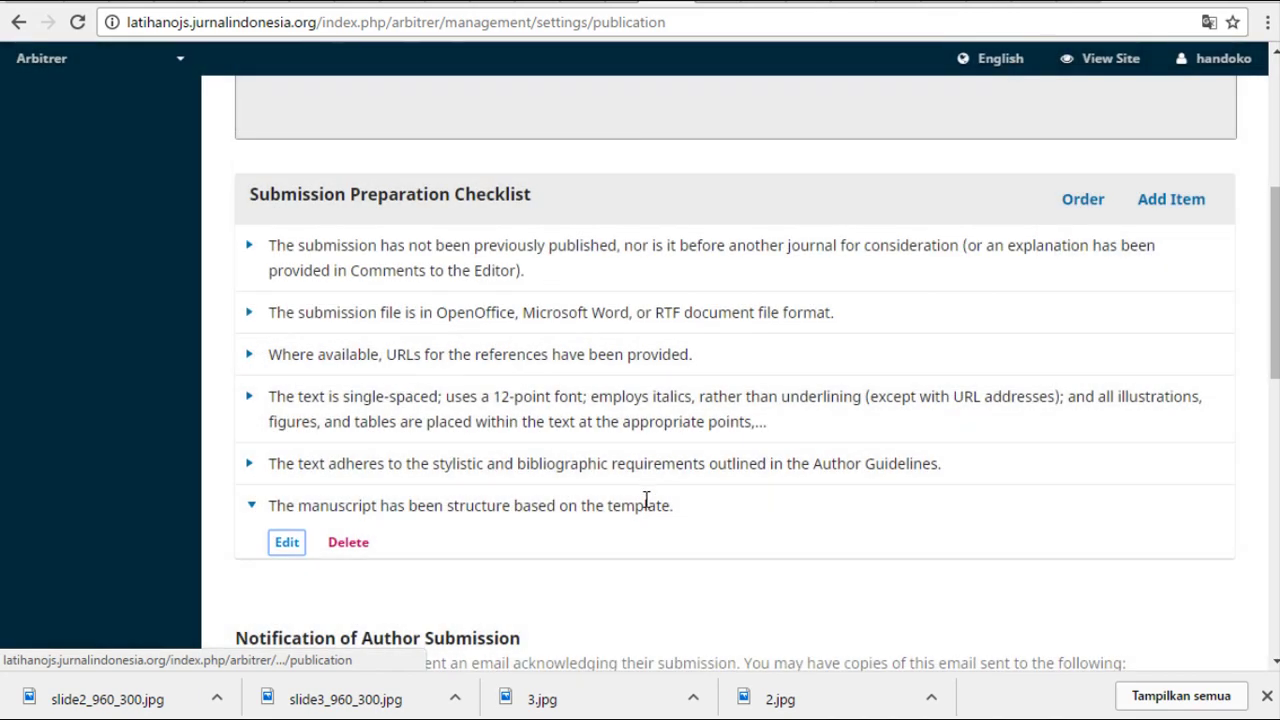
Examine the author submission notification options and the Submission Metadata table, and review the Author Guidelines text again.
scroll(680, 400, down, 1)
scroll(673, 396, down, 1)
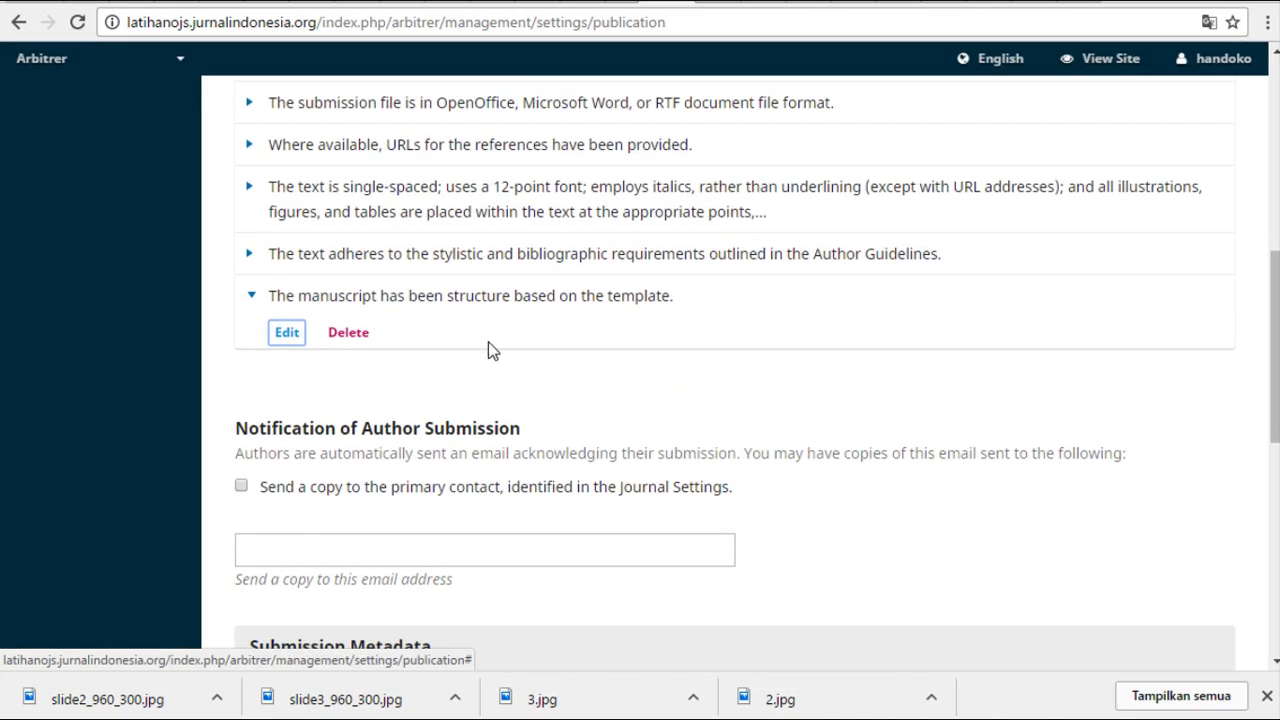
scroll(528, 466, down, 2)
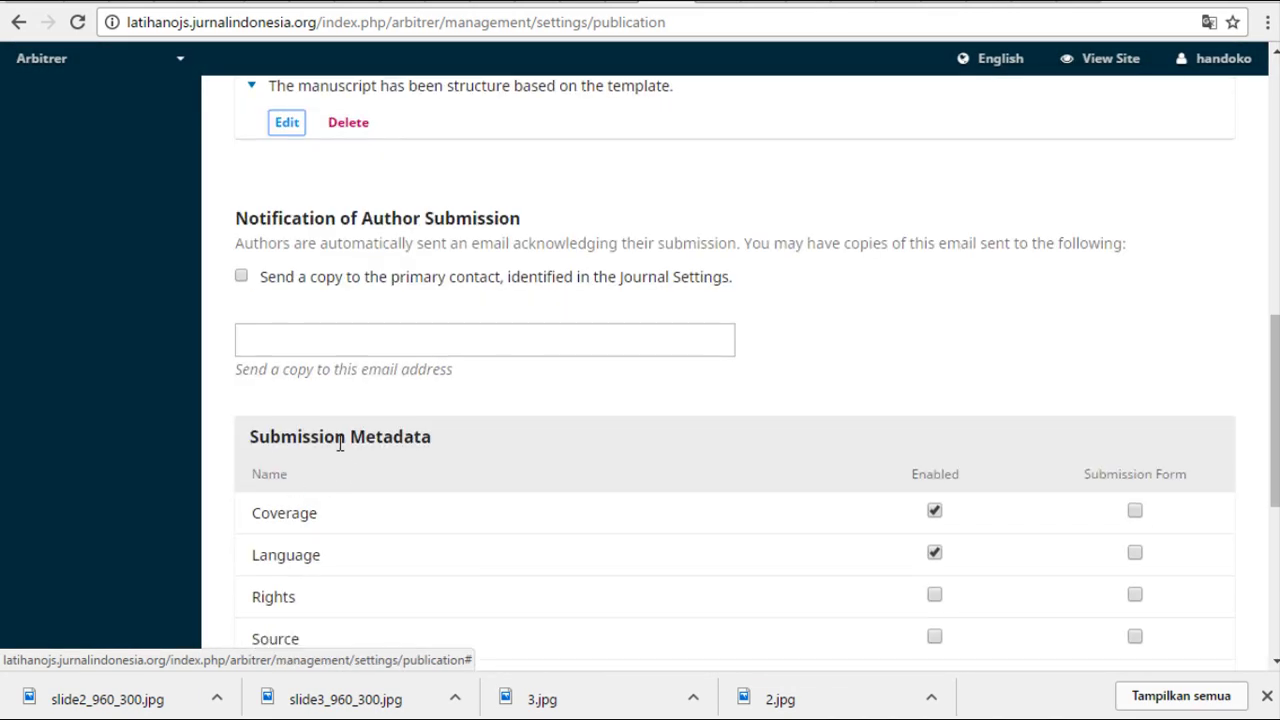
scroll(898, 566, down, 2)
scroll(898, 566, down, 2)
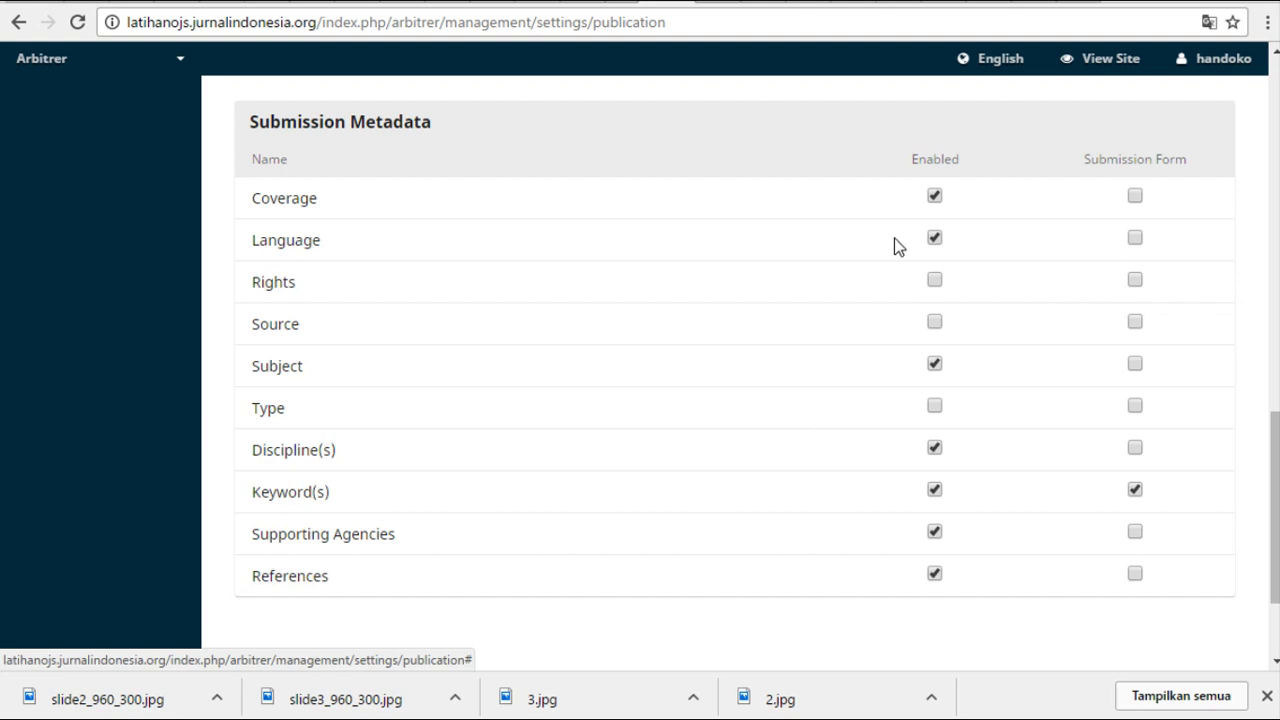
scroll(700, 546, down, 2)
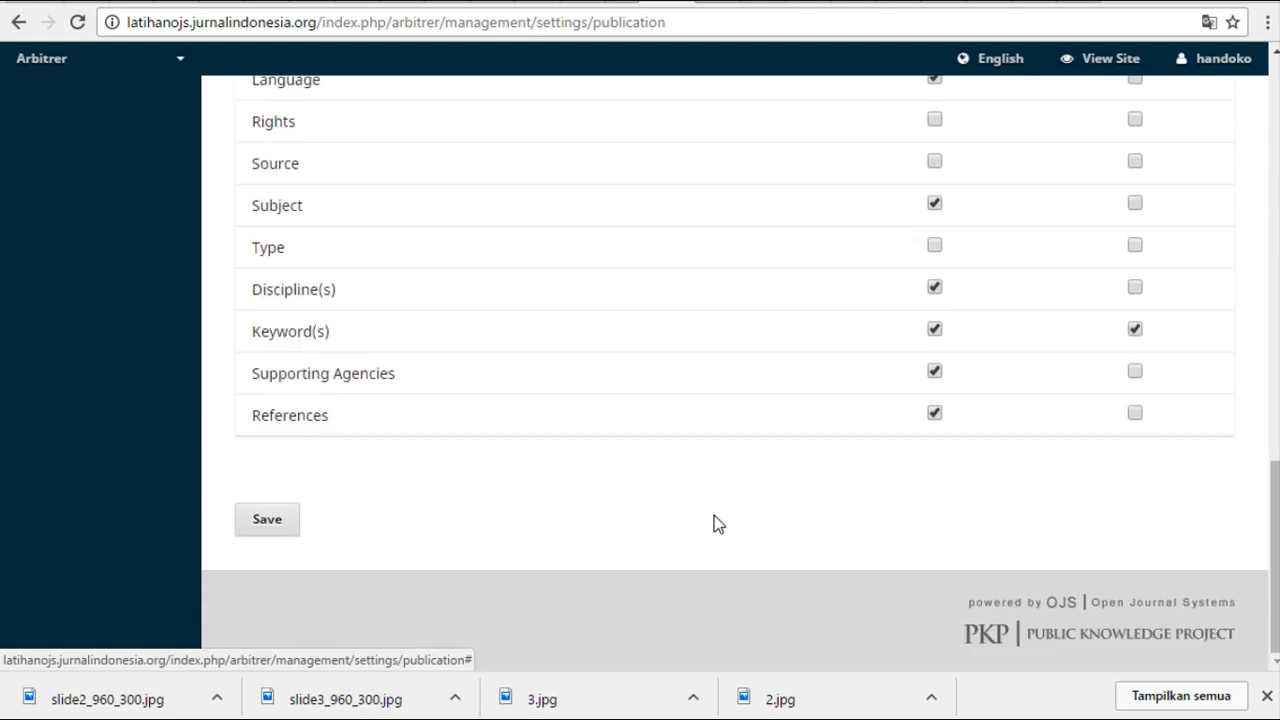
scroll(660, 420, up, 5)
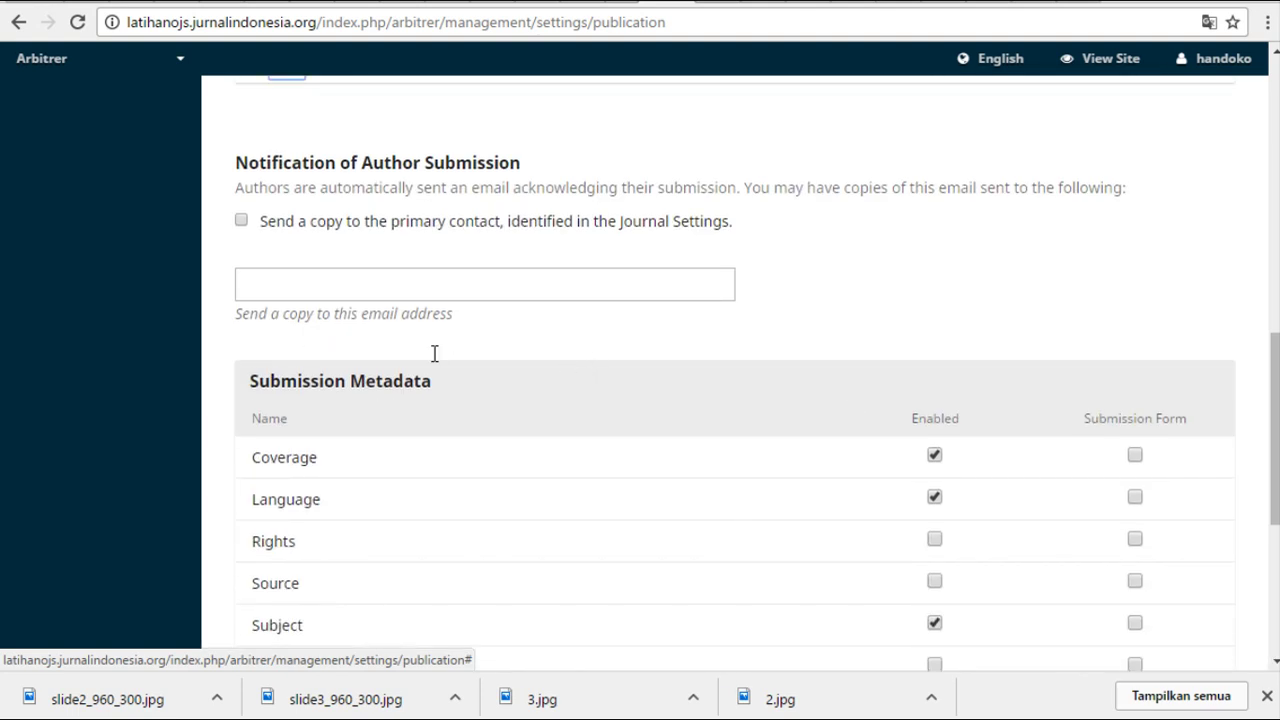
scroll(883, 420, up, 5)
scroll(884, 406, up, 3)
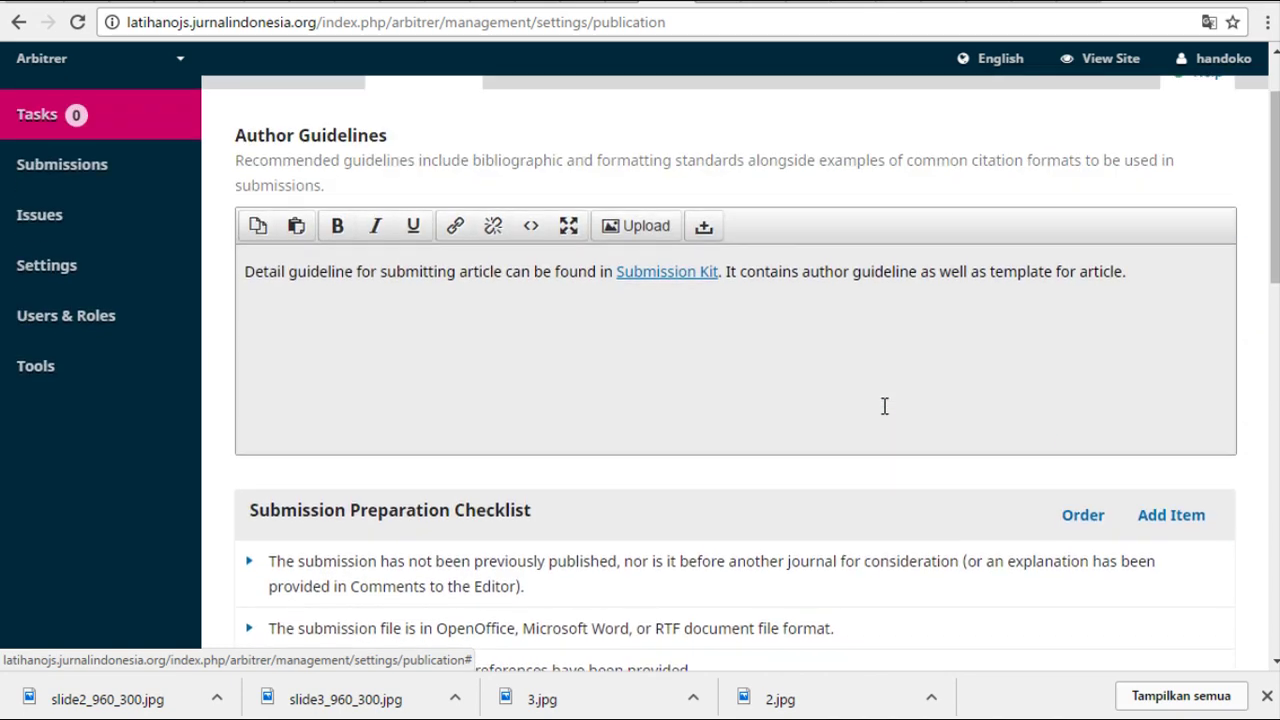
Save the Submission workflow settings and open the Review settings.
scroll(512, 331, down, 10)
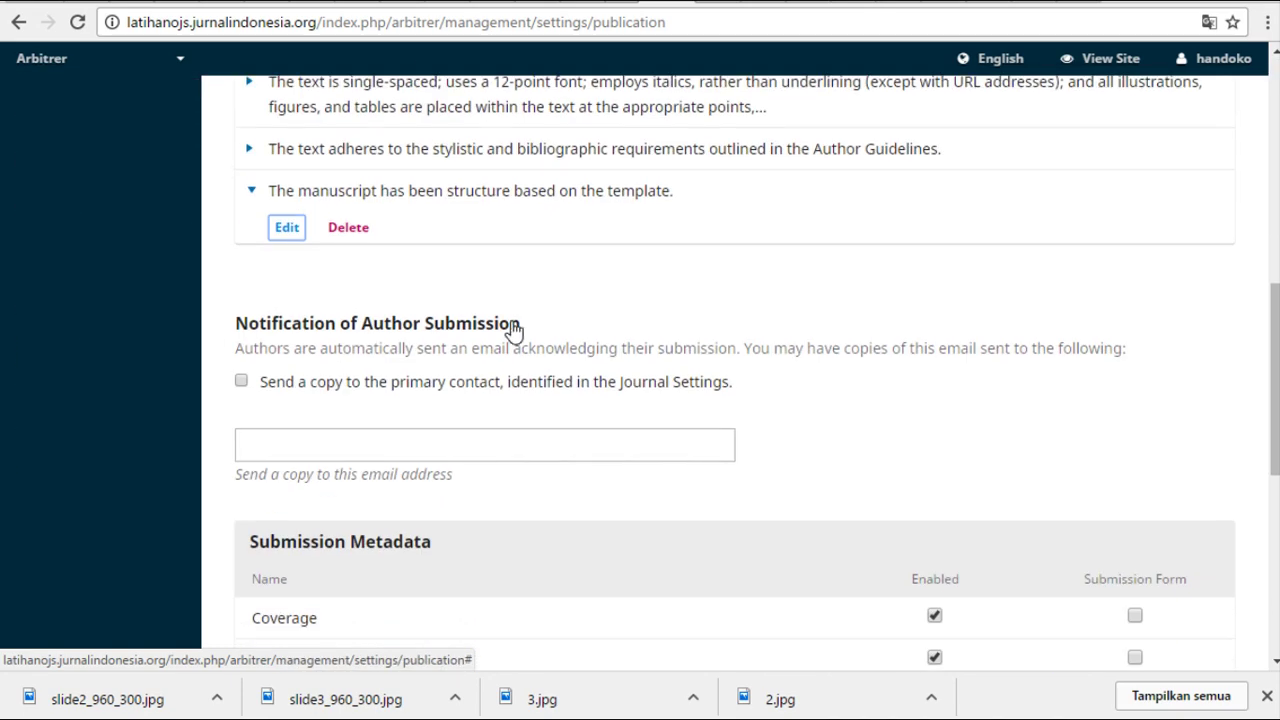
click(266, 521)
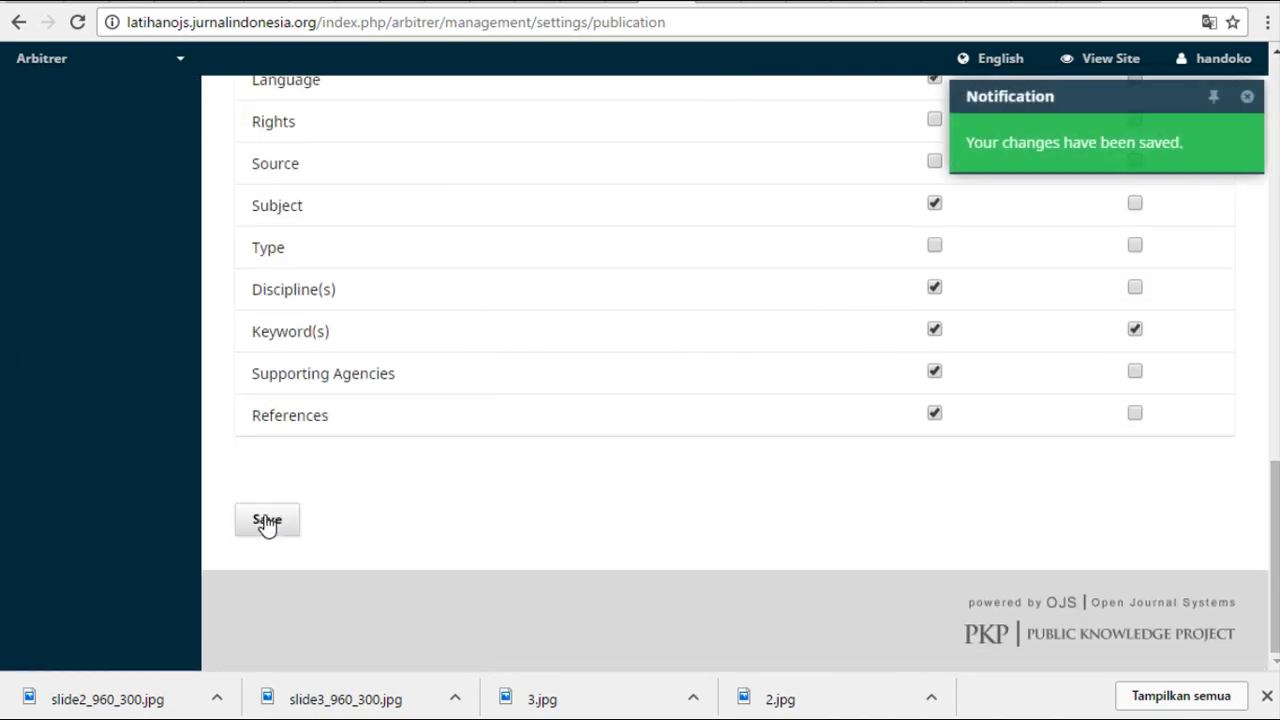
scroll(645, 365, up, 10)
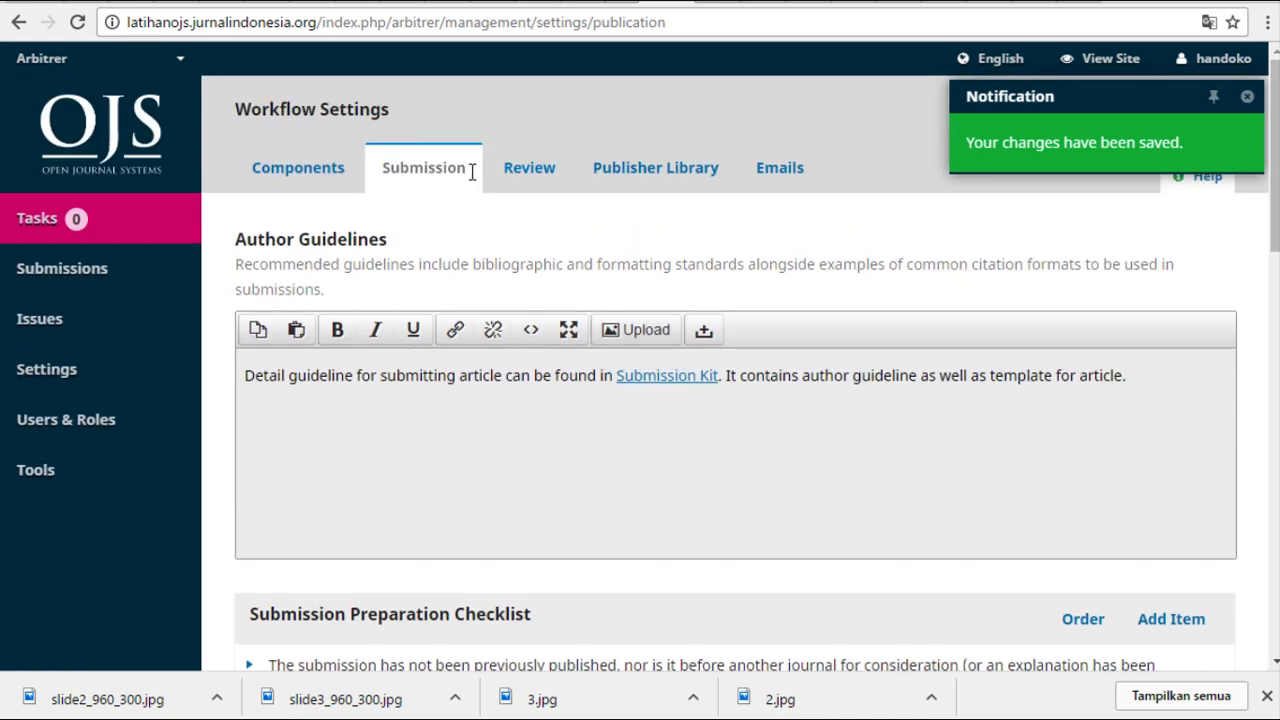
click(528, 167)
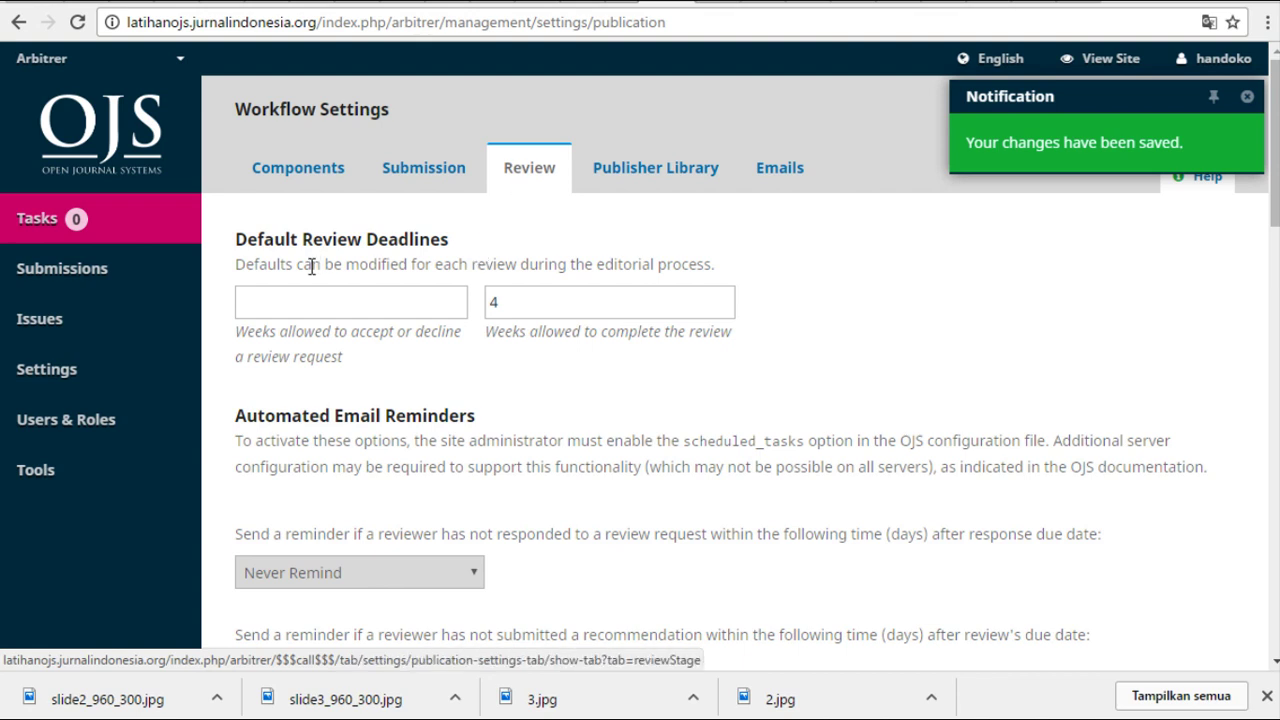
Examine the automated email reminder options and the fields offered for creating a review form, without creating one.
scroll(520, 300, down, 2)
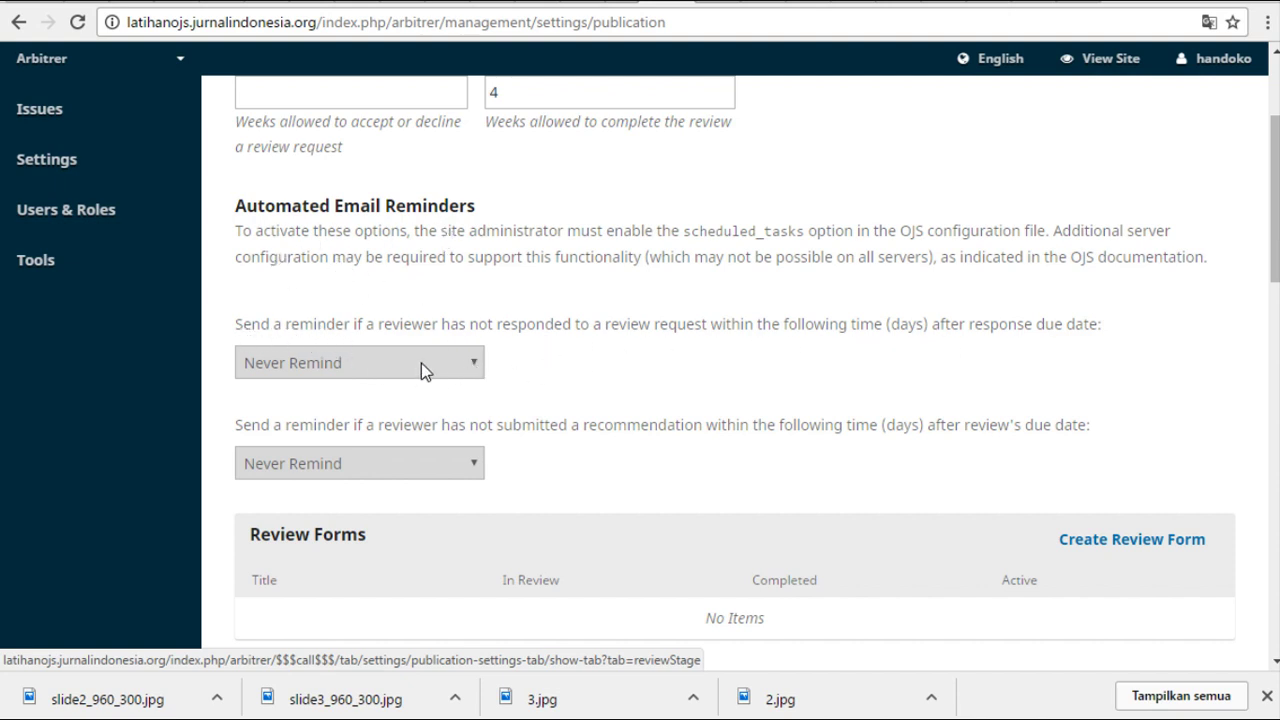
scroll(512, 510, down, 1)
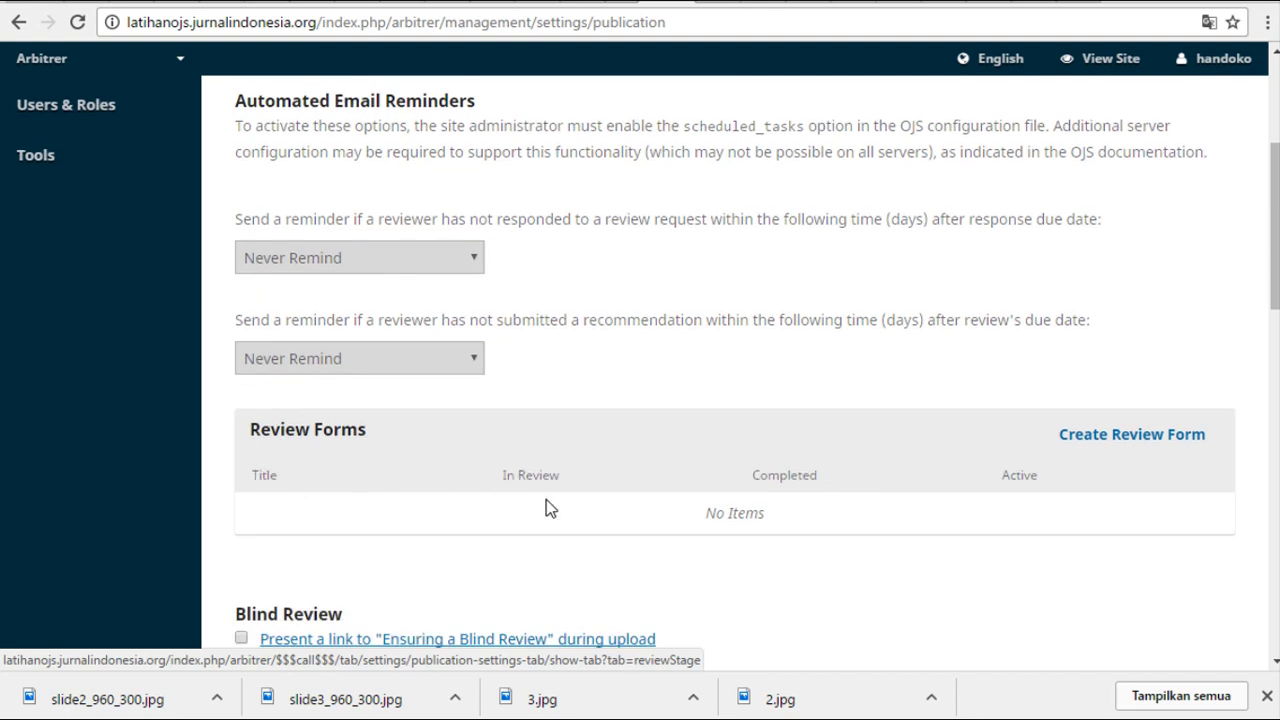
click(1124, 446)
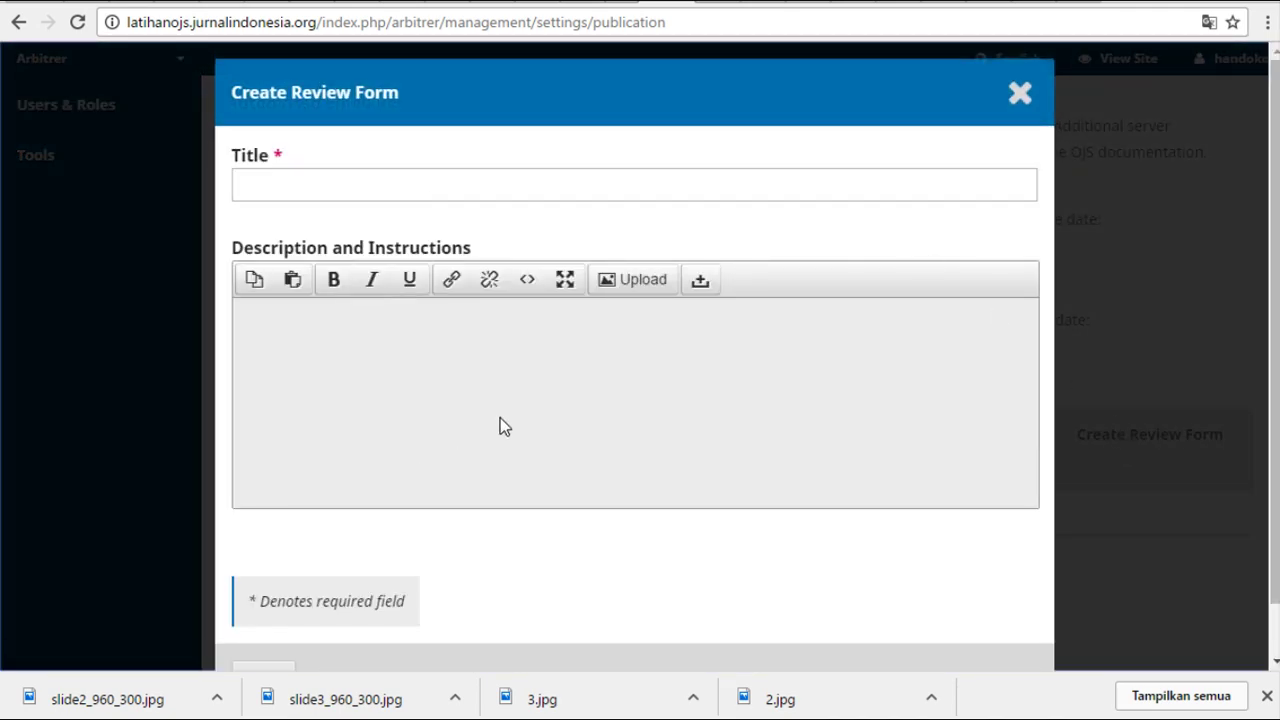
scroll(476, 422, down, 2)
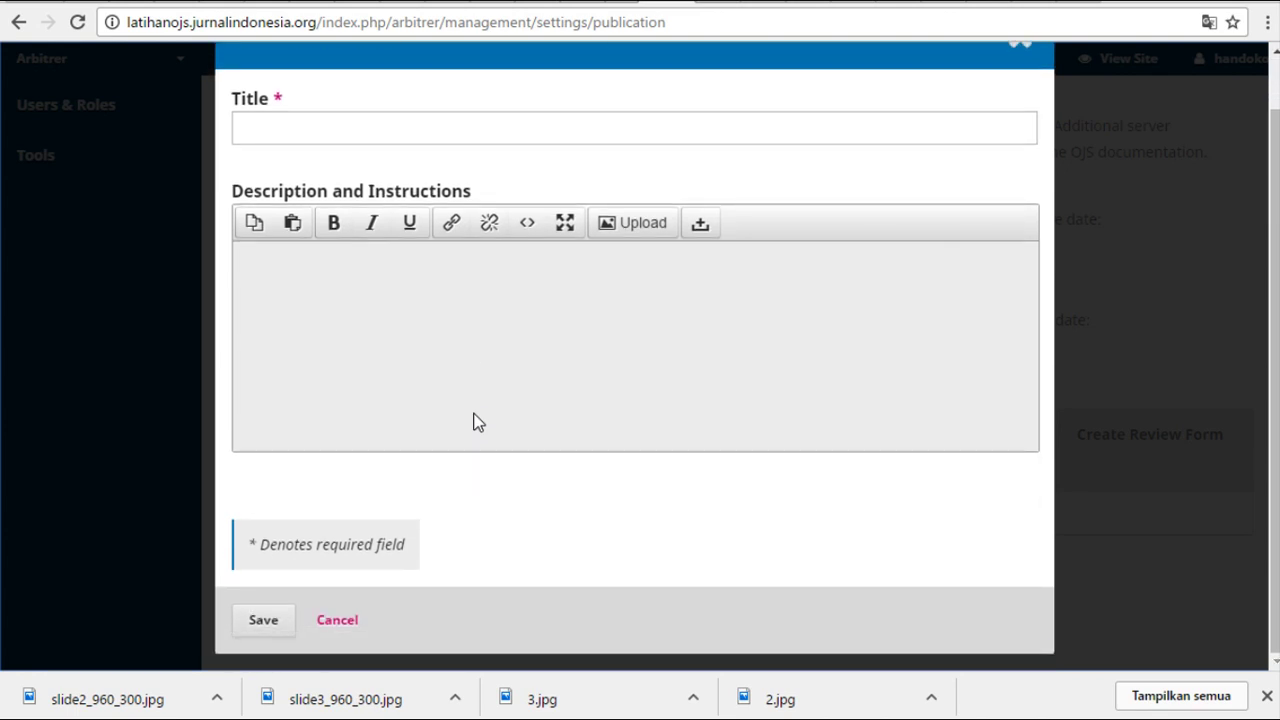
scroll(476, 422, up, 2)
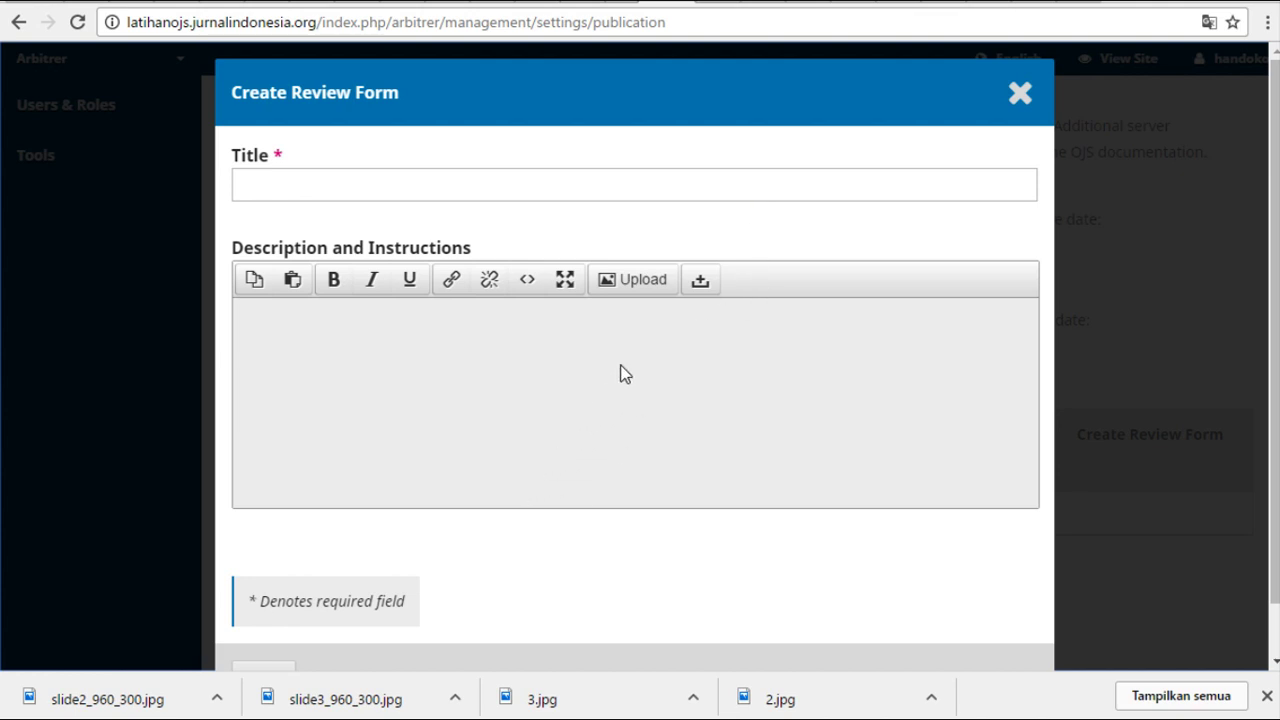
click(1018, 110)
Examine the Blind Review, Competing Interests, Reviewer Competing Interest statement and Review Guidelines settings.
scroll(542, 452, down, 1)
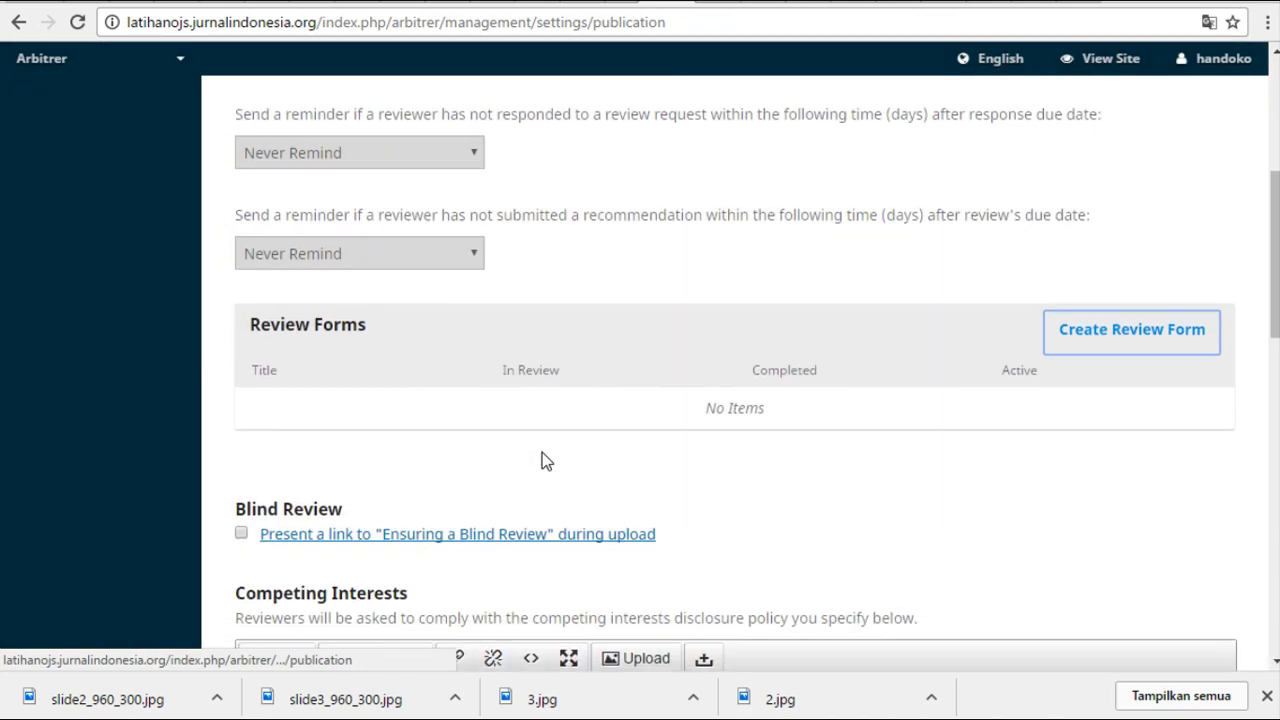
scroll(480, 445, down, 1)
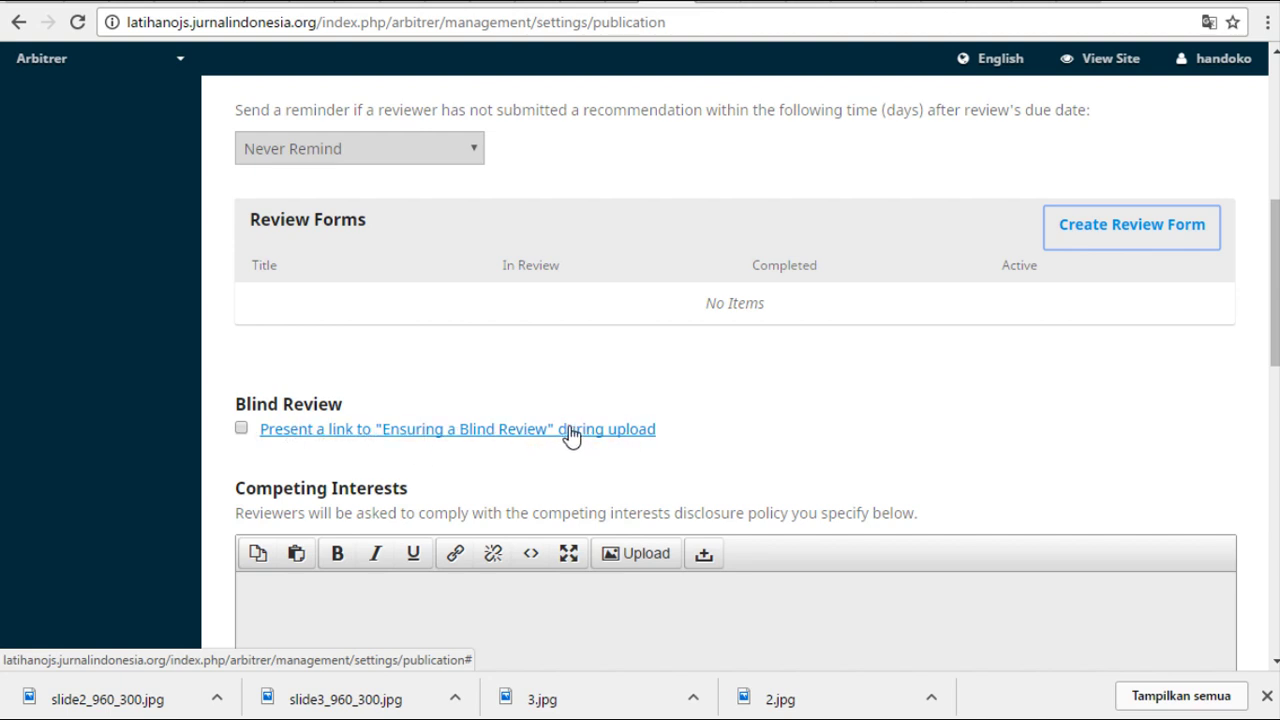
scroll(550, 440, down, 2)
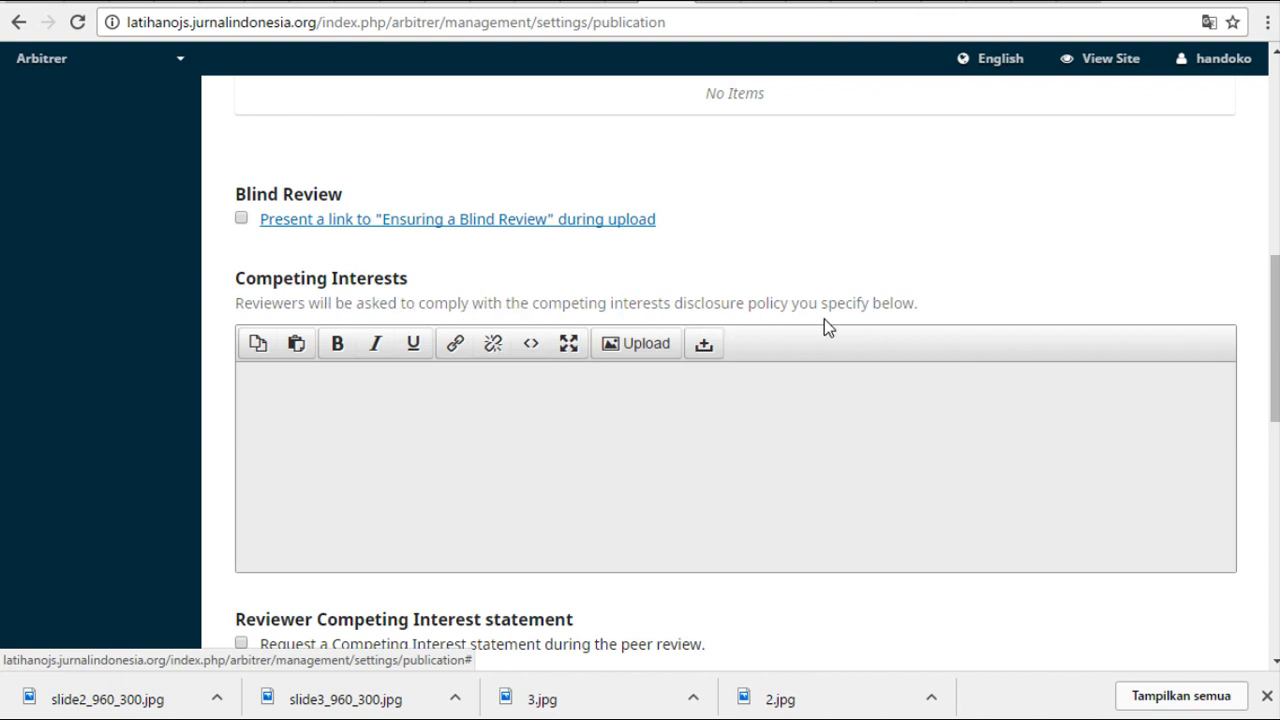
scroll(490, 415, down, 2)
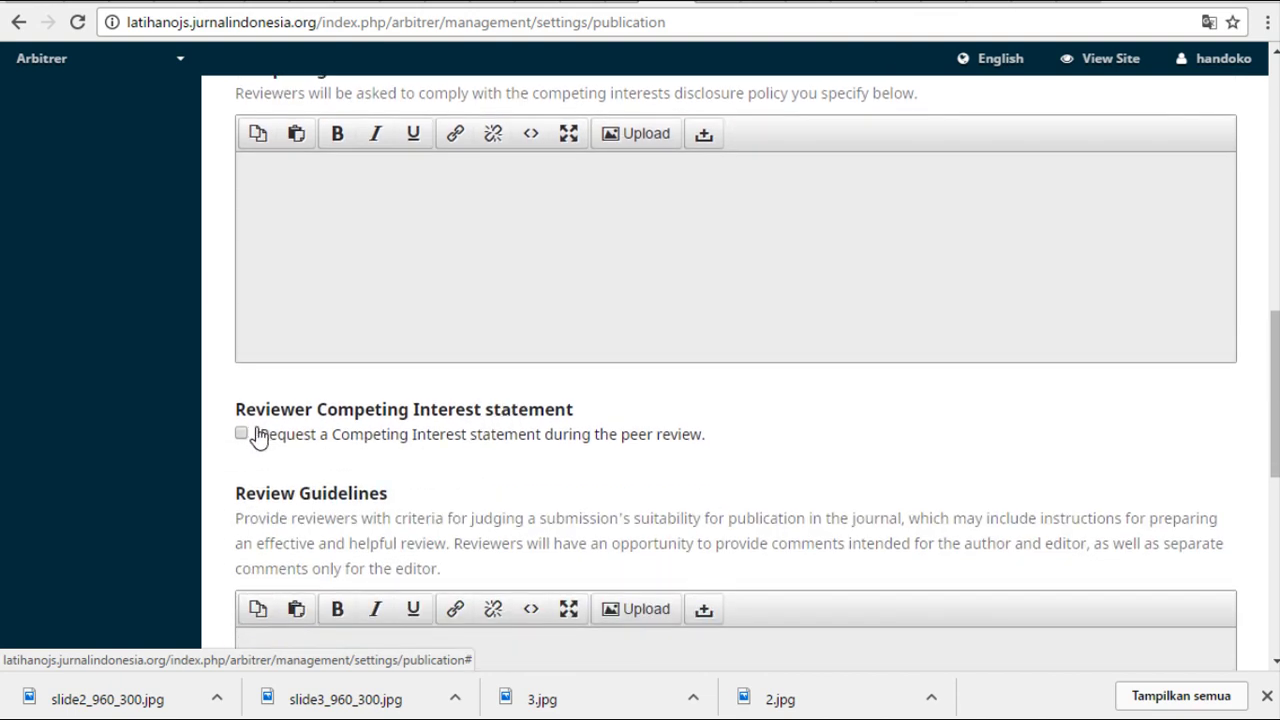
scroll(480, 438, down, 1)
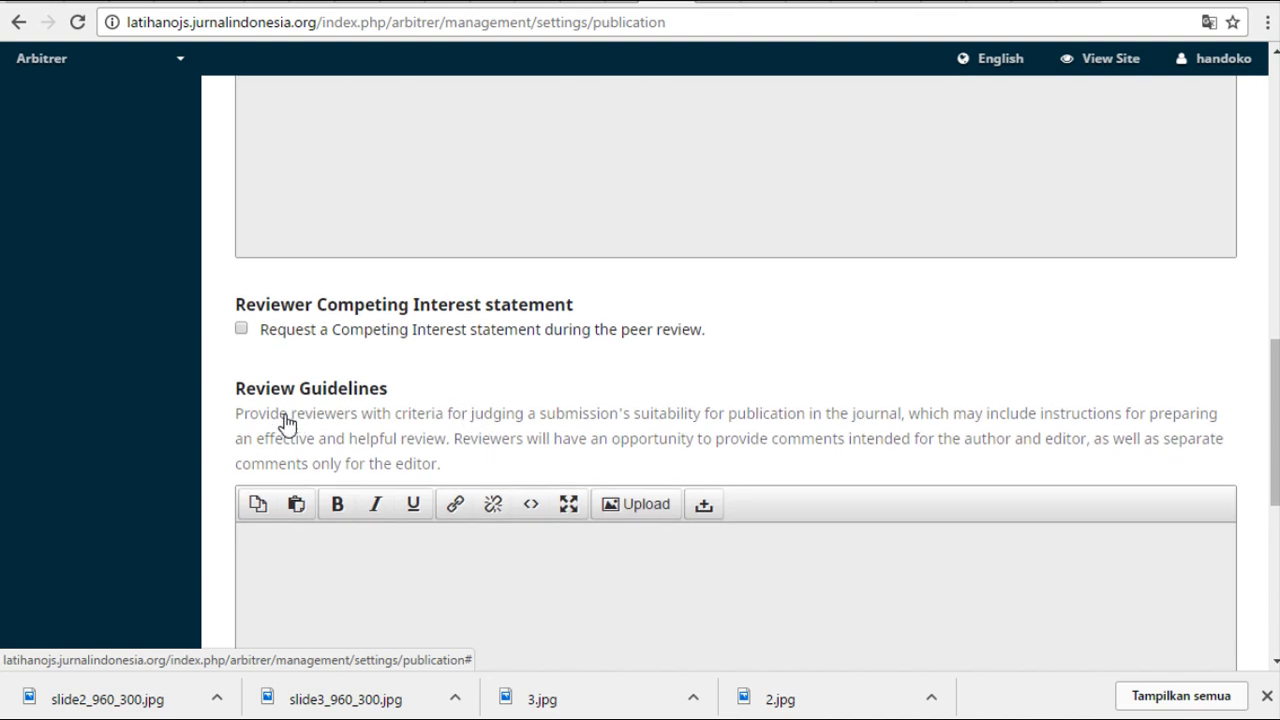
scroll(546, 455, down, 1)
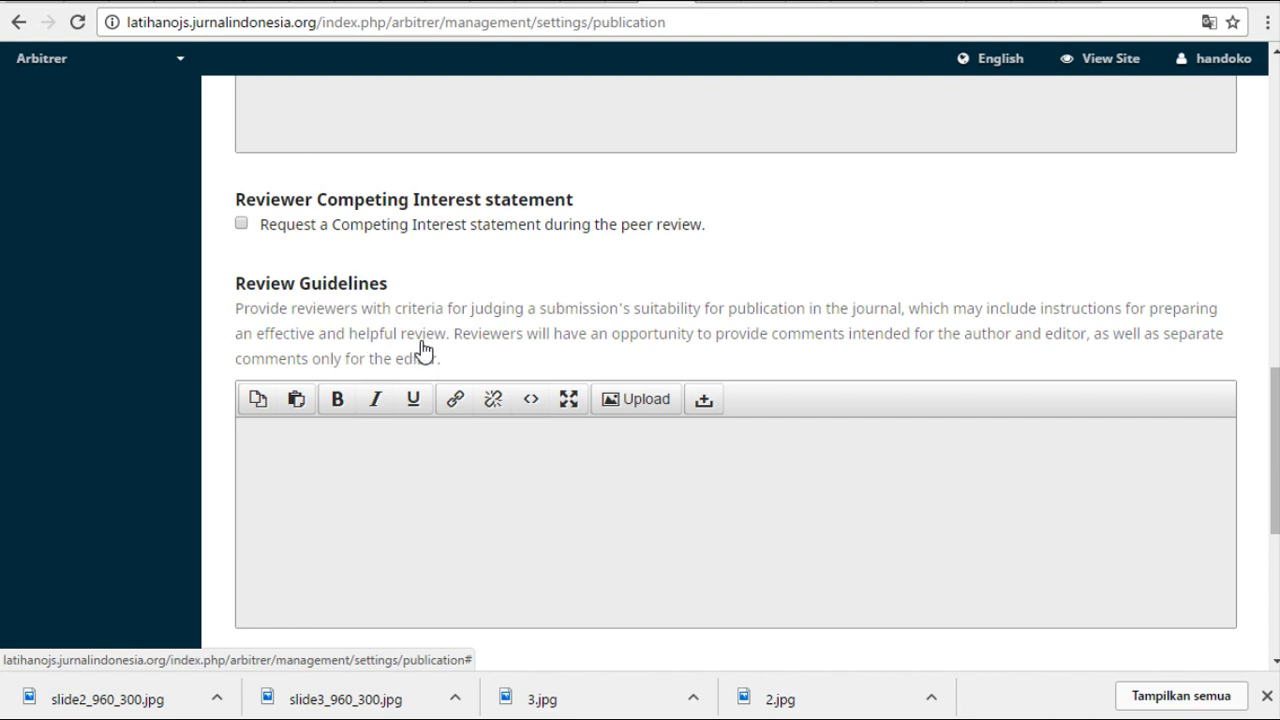
Copy the full Peer Review Process text, from its heading to the reviewed-items list, from the journal's existing Arbitrer website.
click(486, 514)
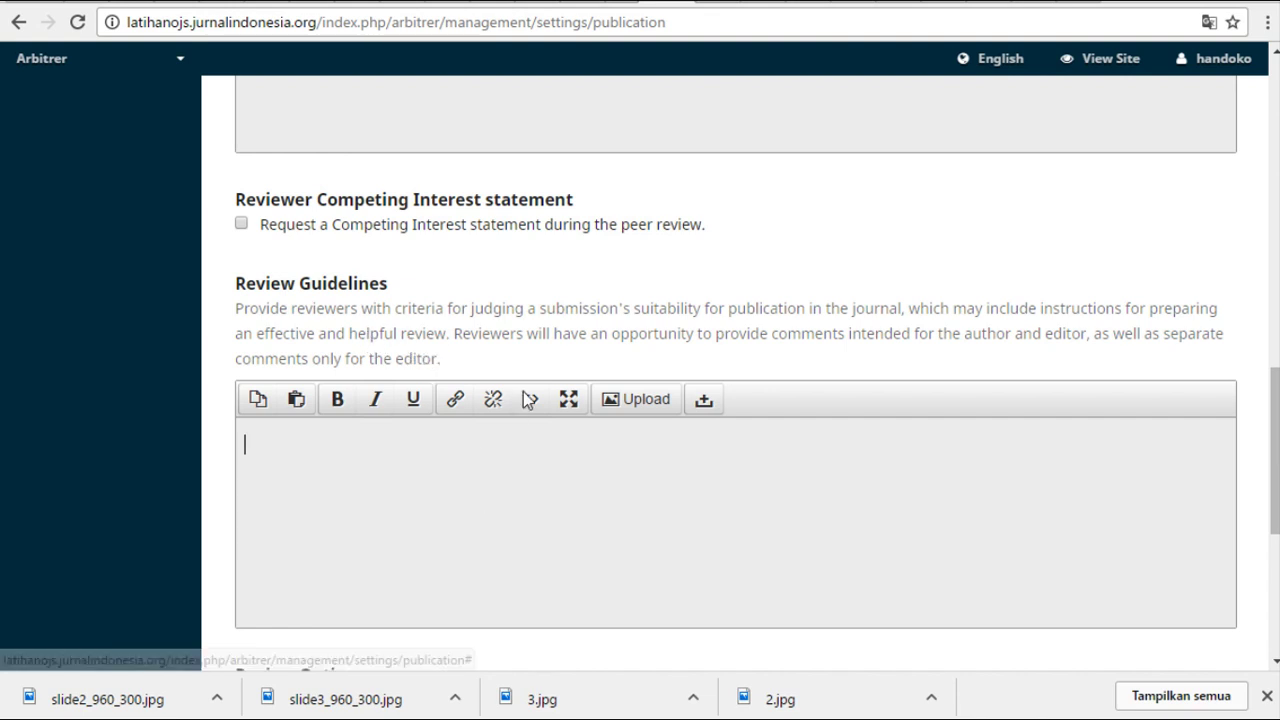
click(750, 2)
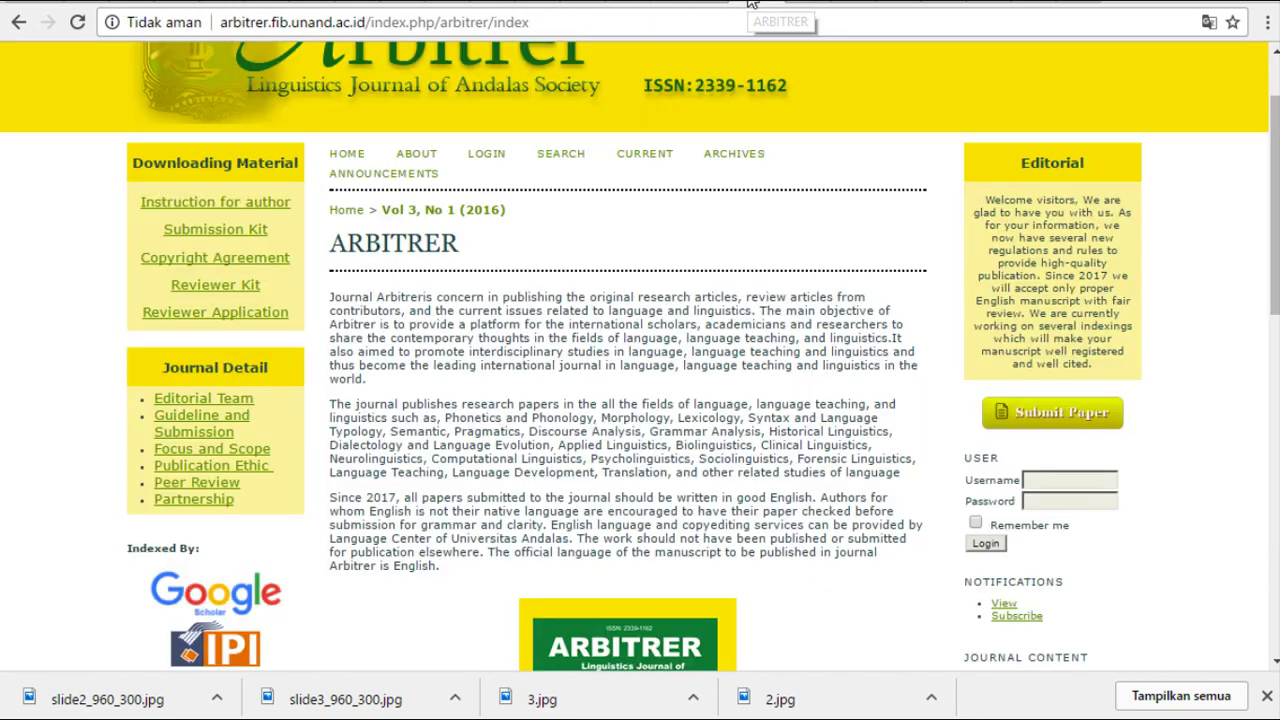
click(201, 484)
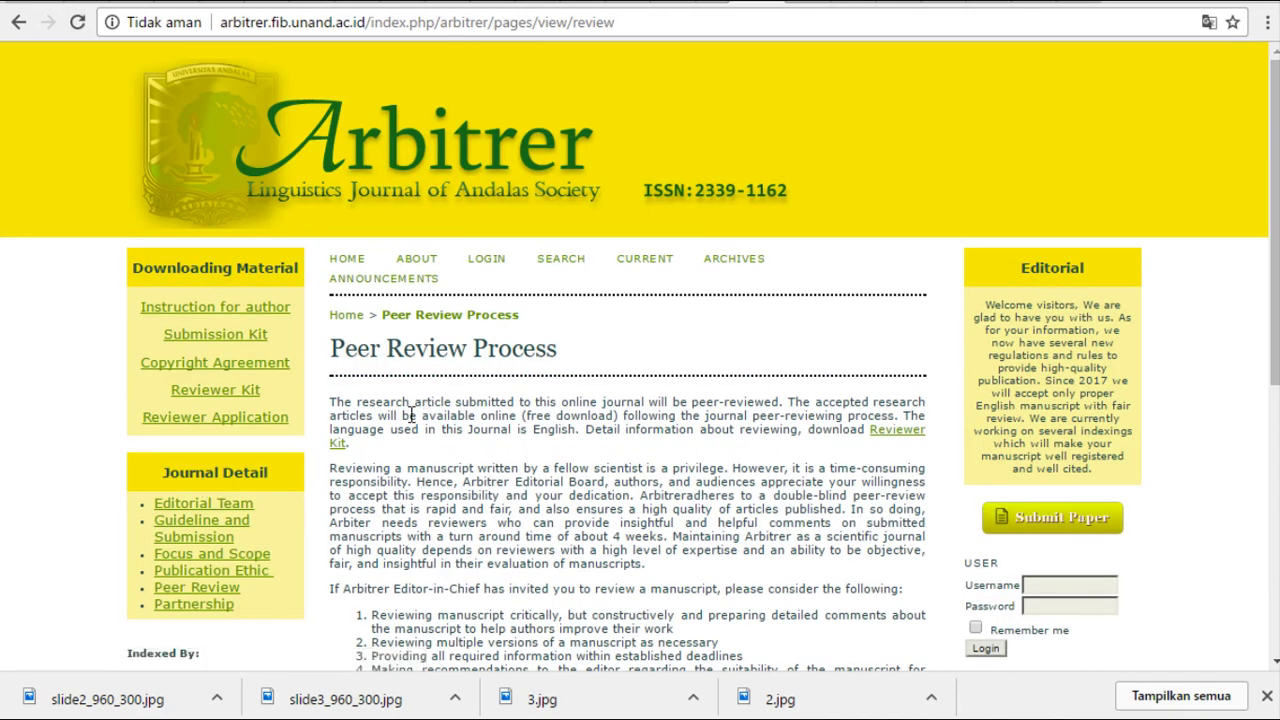
drag(331, 347, 689, 534)
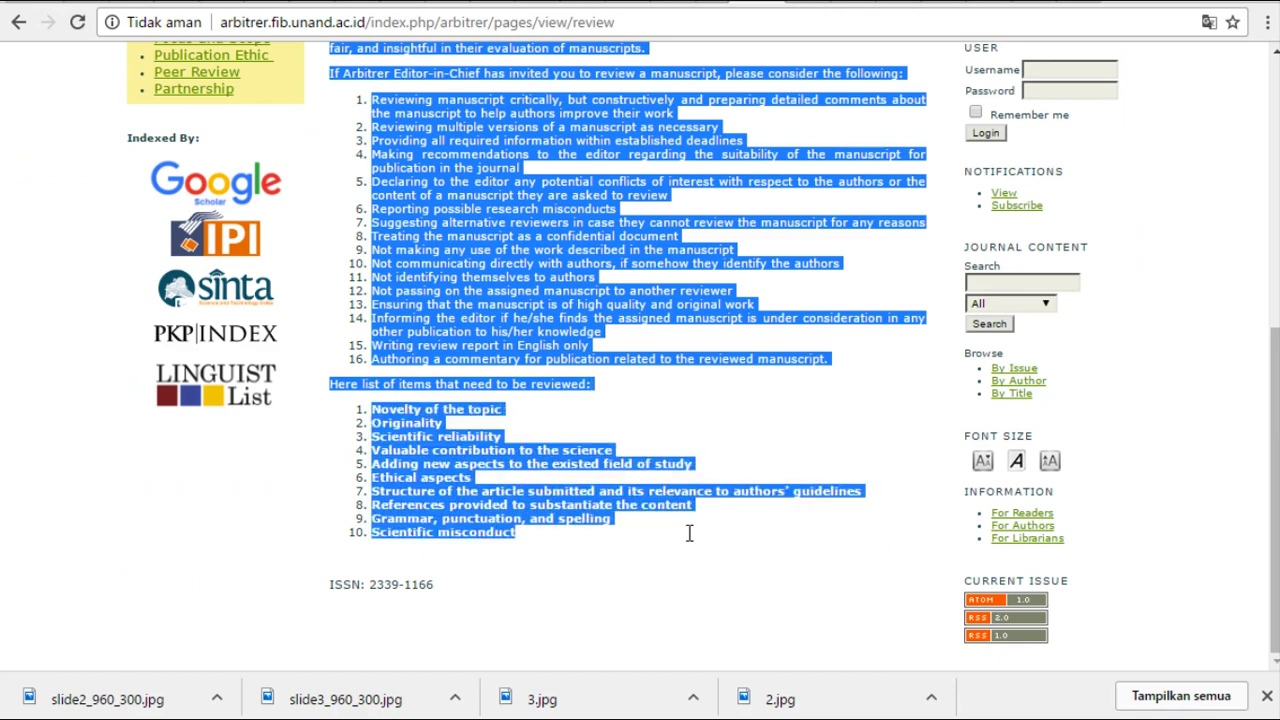
right_click(508, 254)
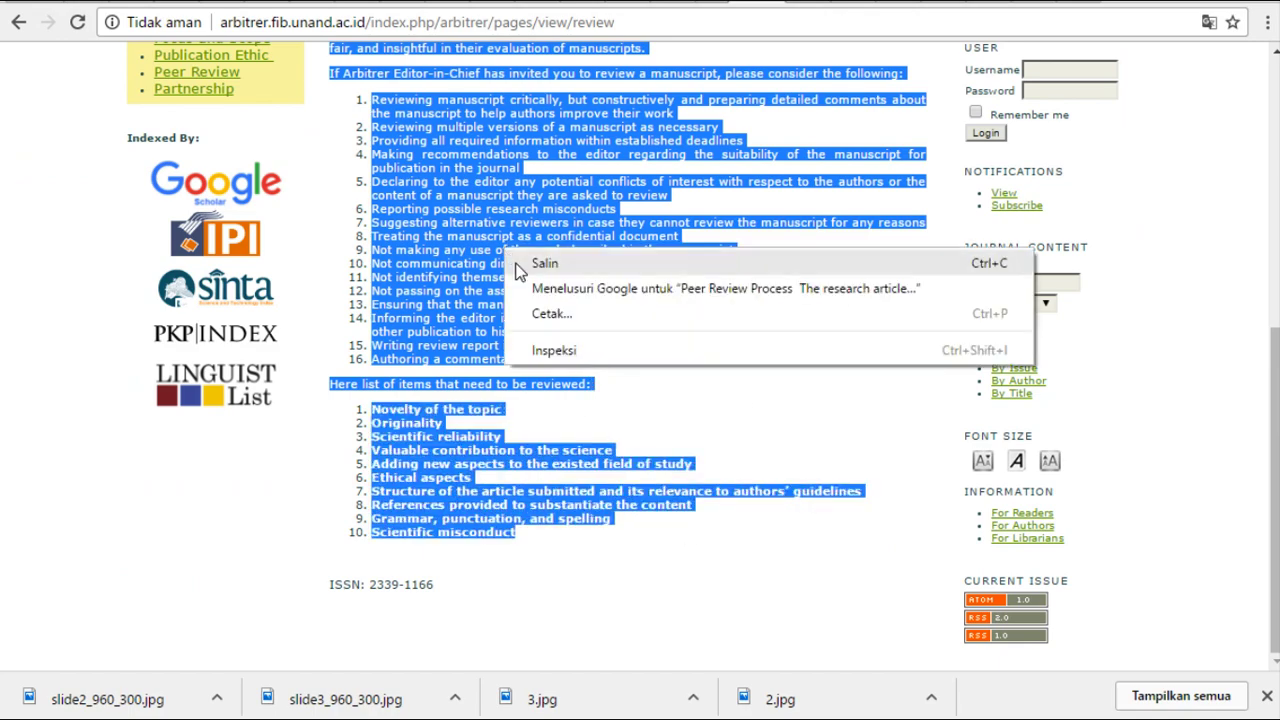
click(540, 260)
scroll(566, 248, up, 1)
scroll(566, 248, up, 3)
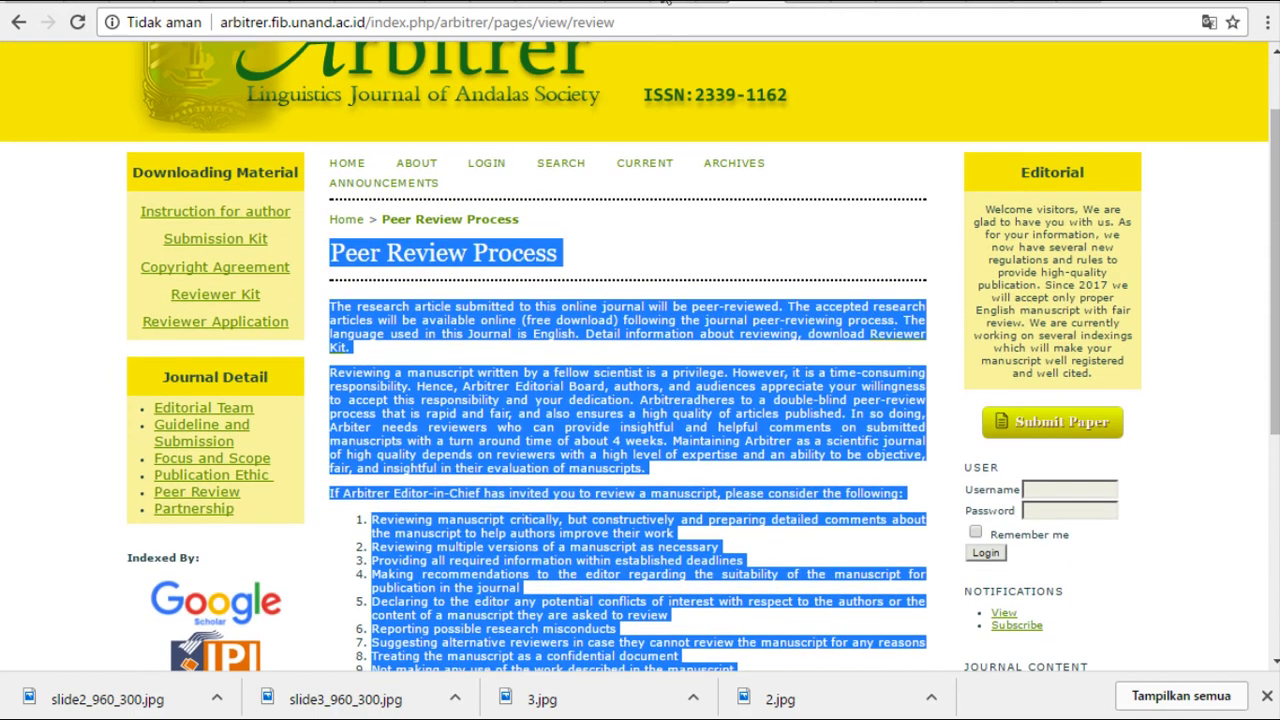
Paste the copied peer review text into the Review Guidelines field of the OJS Review settings.
click(665, 3)
right_click(332, 446)
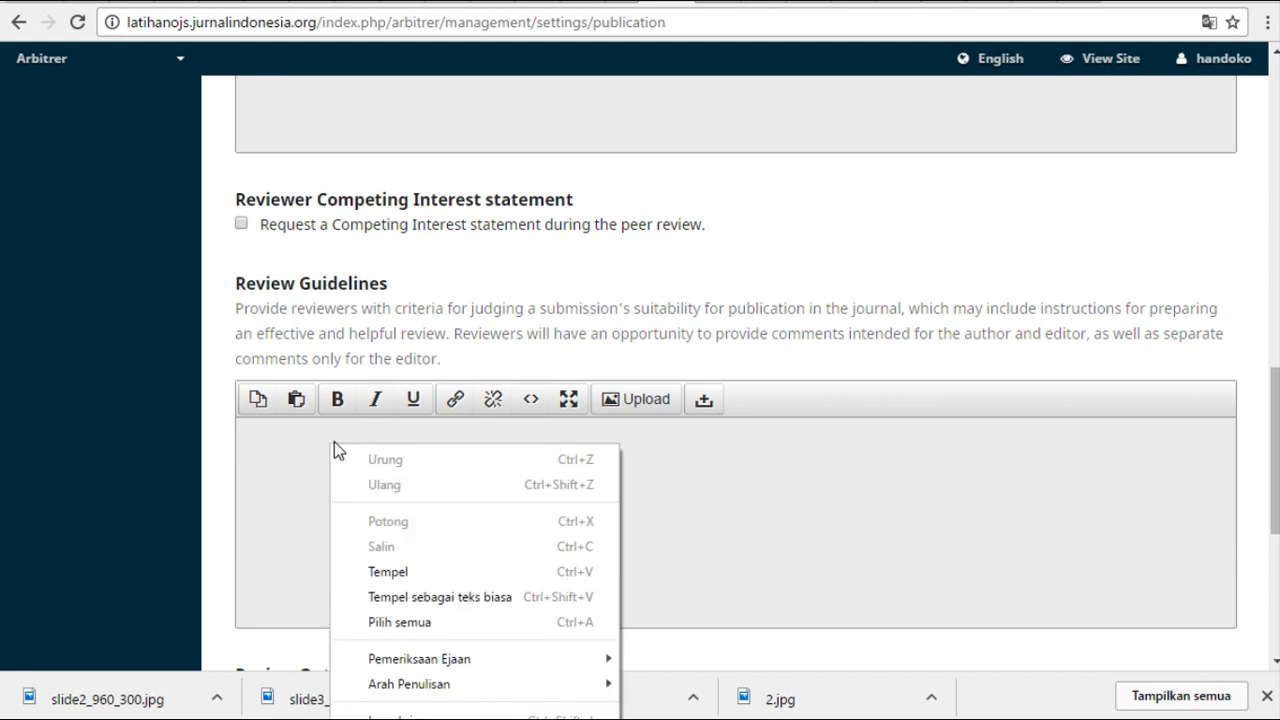
click(374, 571)
scroll(774, 529, up, 10)
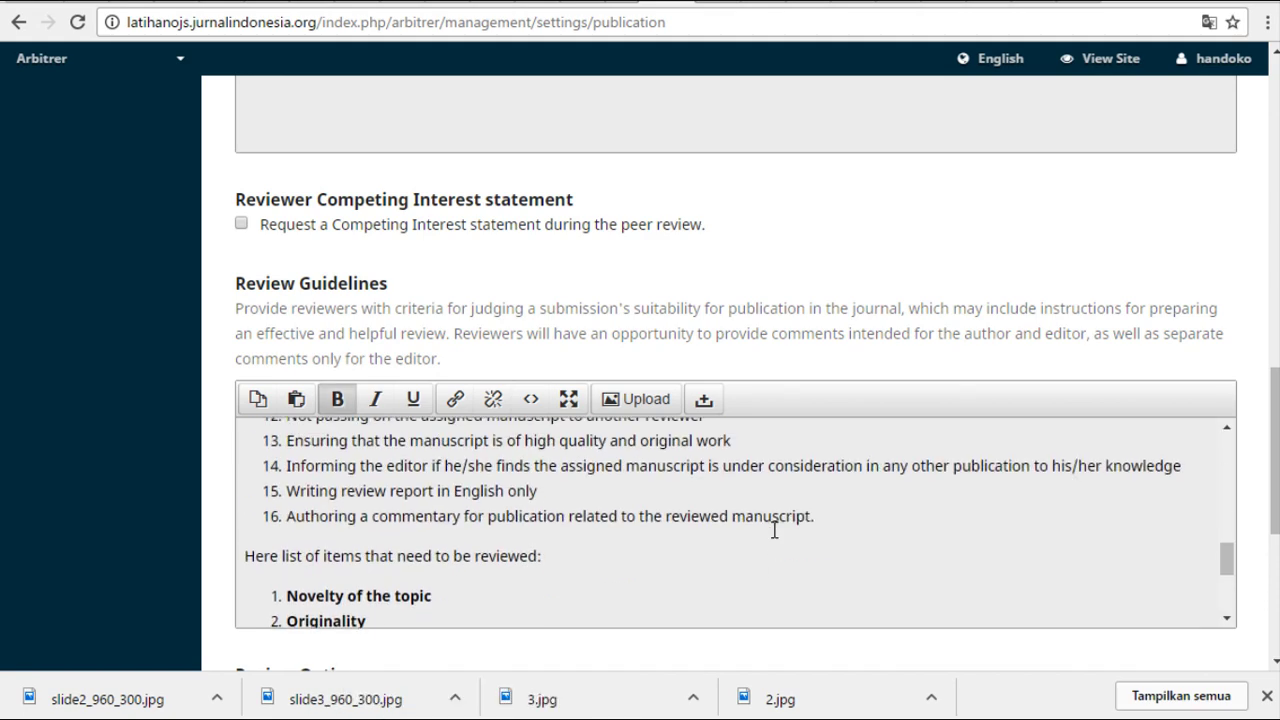
scroll(774, 529, up, 5)
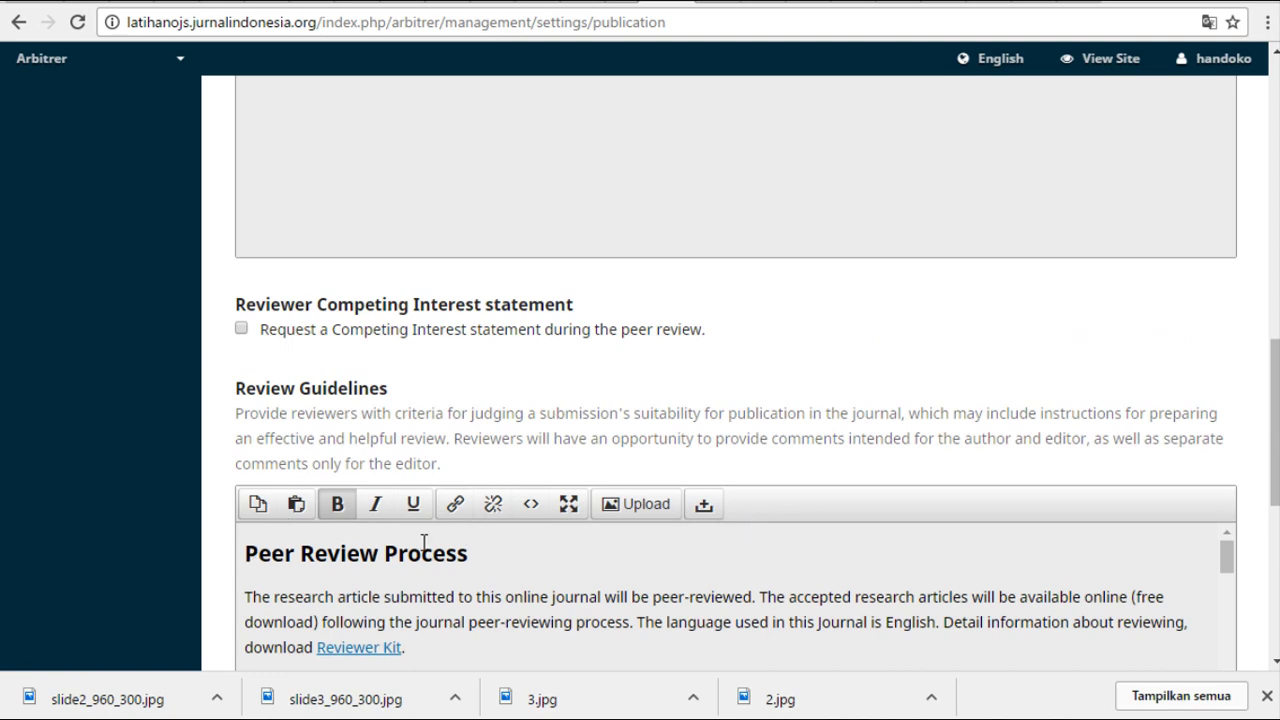
Expand the Review Guidelines editor to full screen and justify all of its text.
click(568, 504)
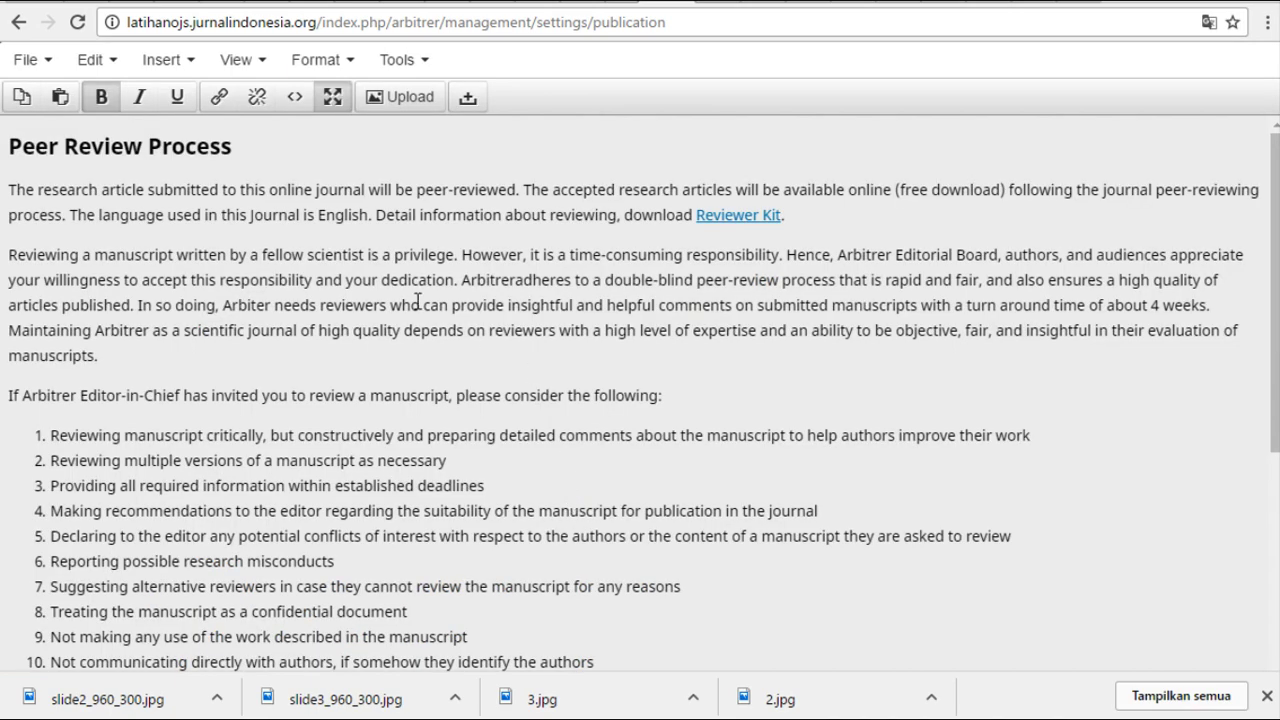
key(ctrl+a)
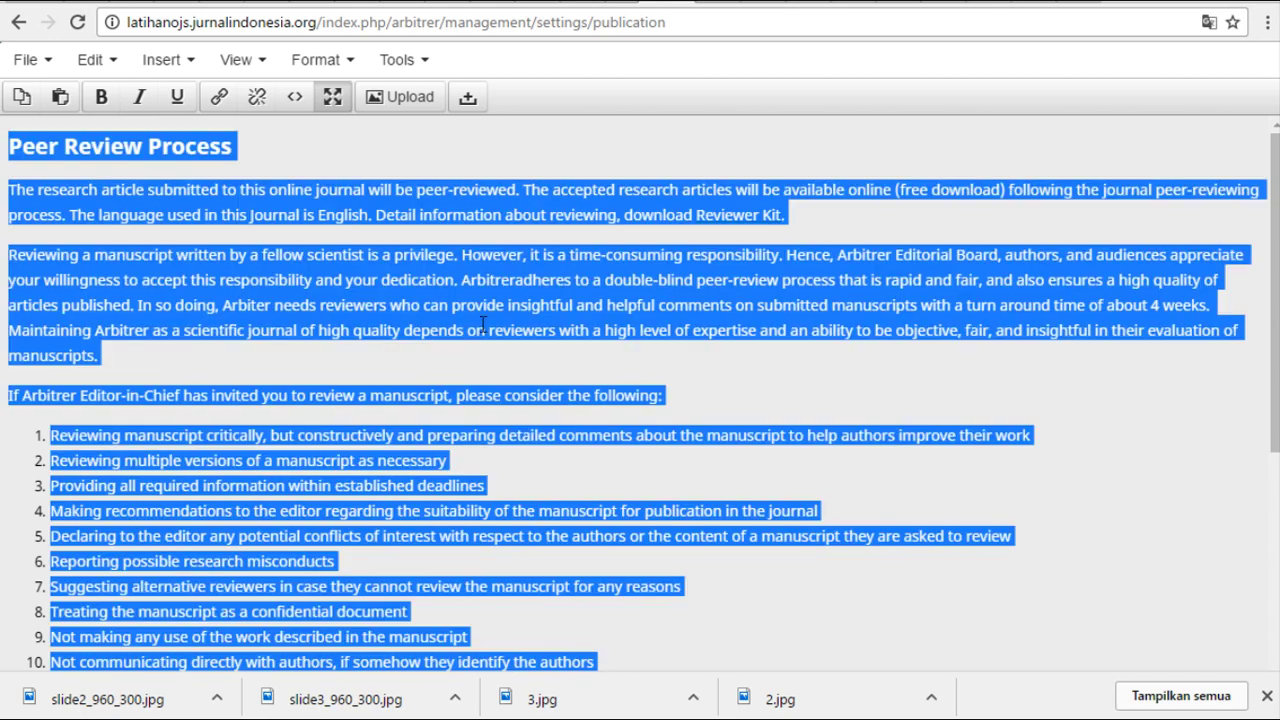
click(352, 61)
mouse_move(384, 305)
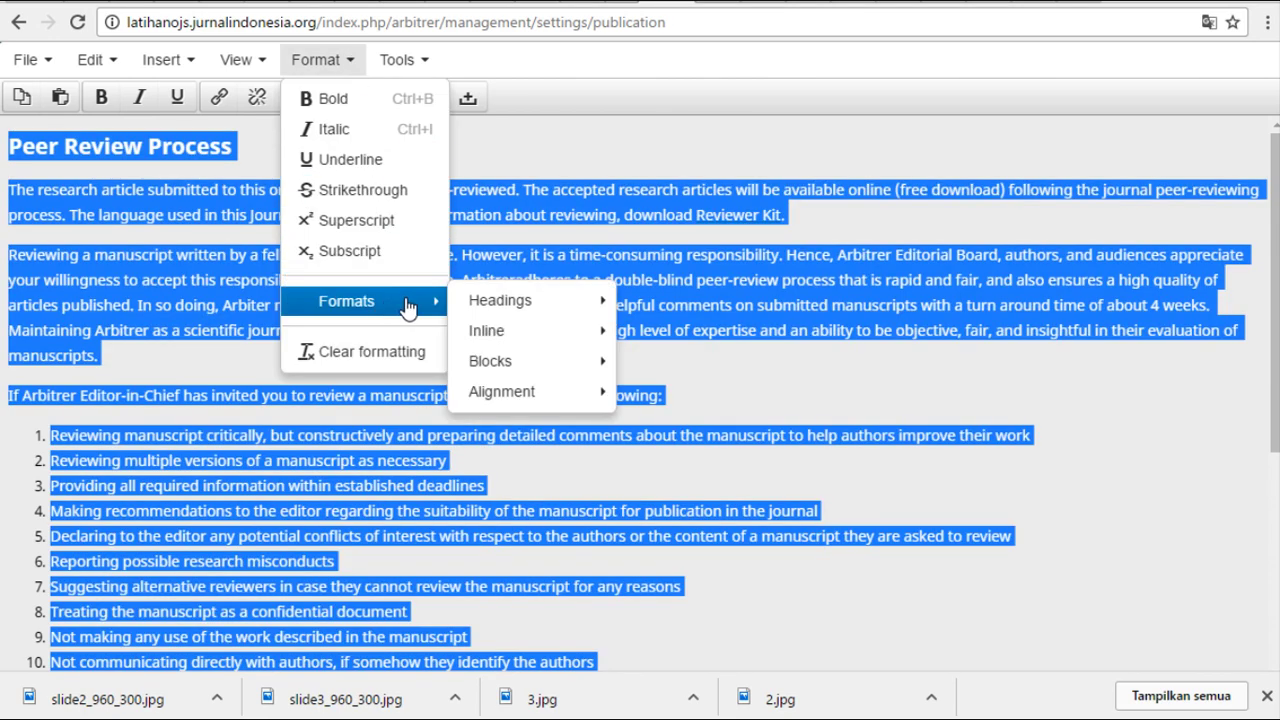
mouse_move(594, 392)
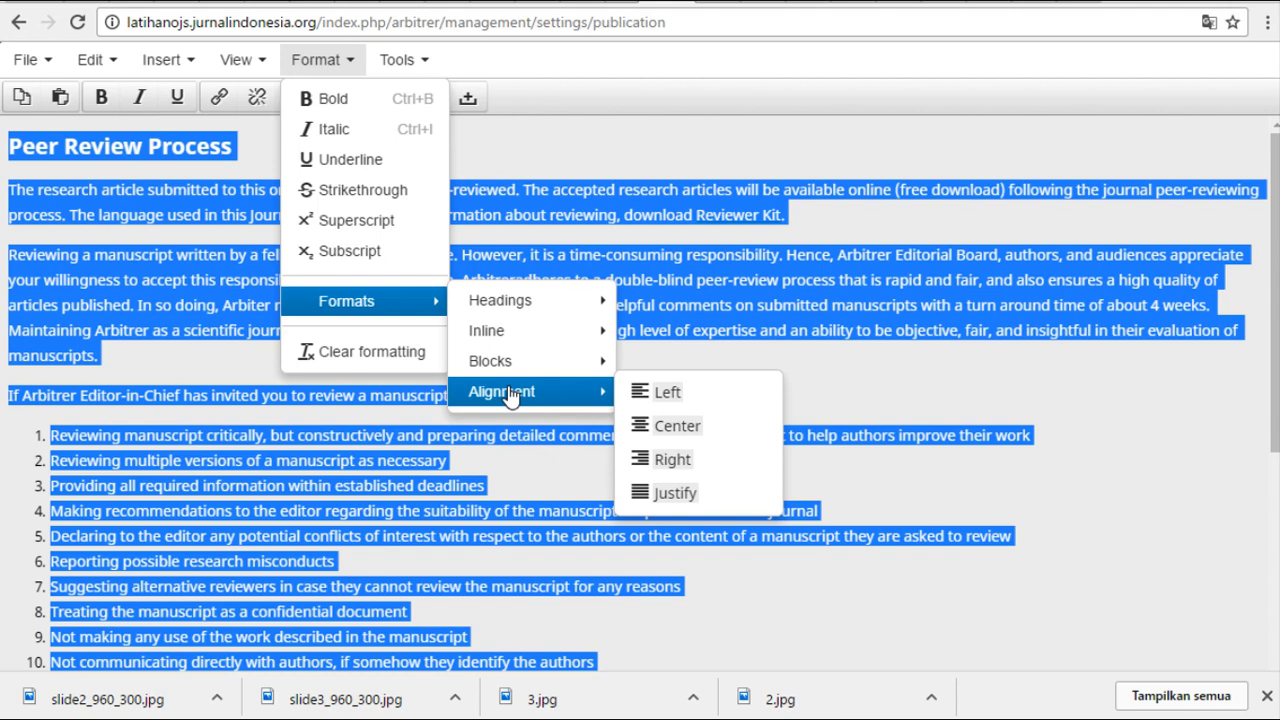
click(662, 494)
click(528, 341)
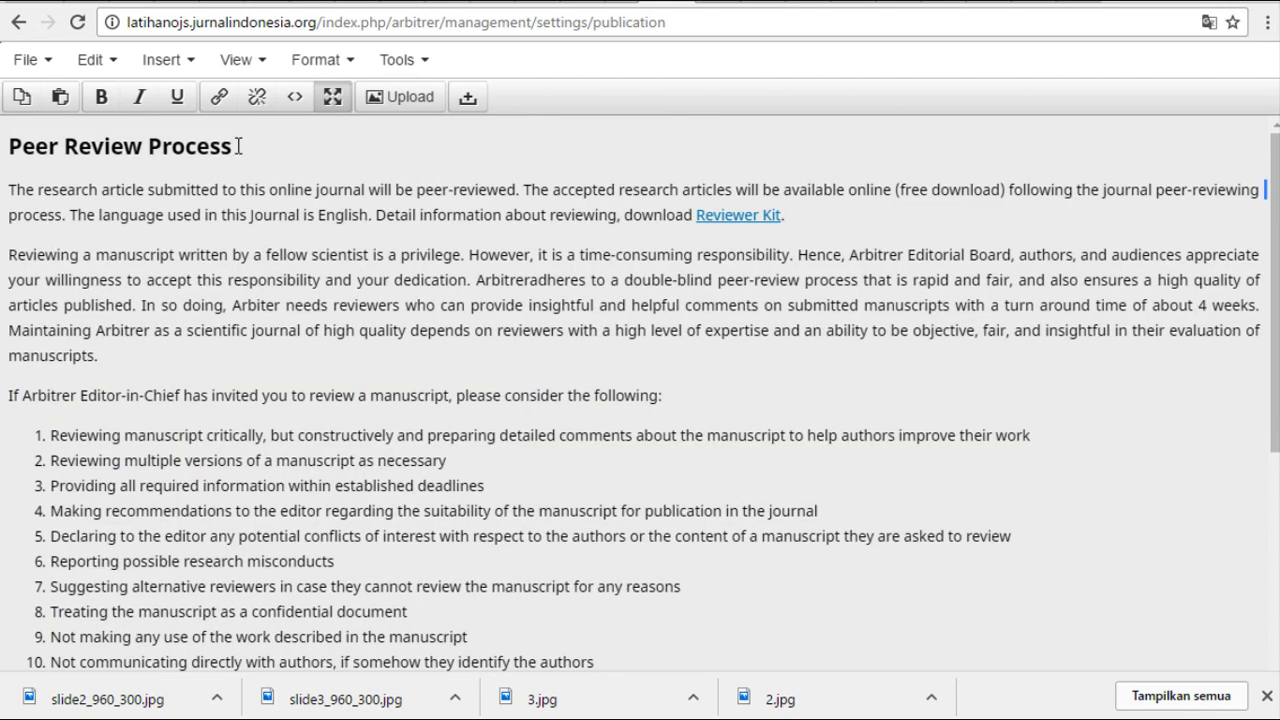
Format the "Peer Review Process" title in the guidelines as Heading 1.
drag(238, 146, 8, 146)
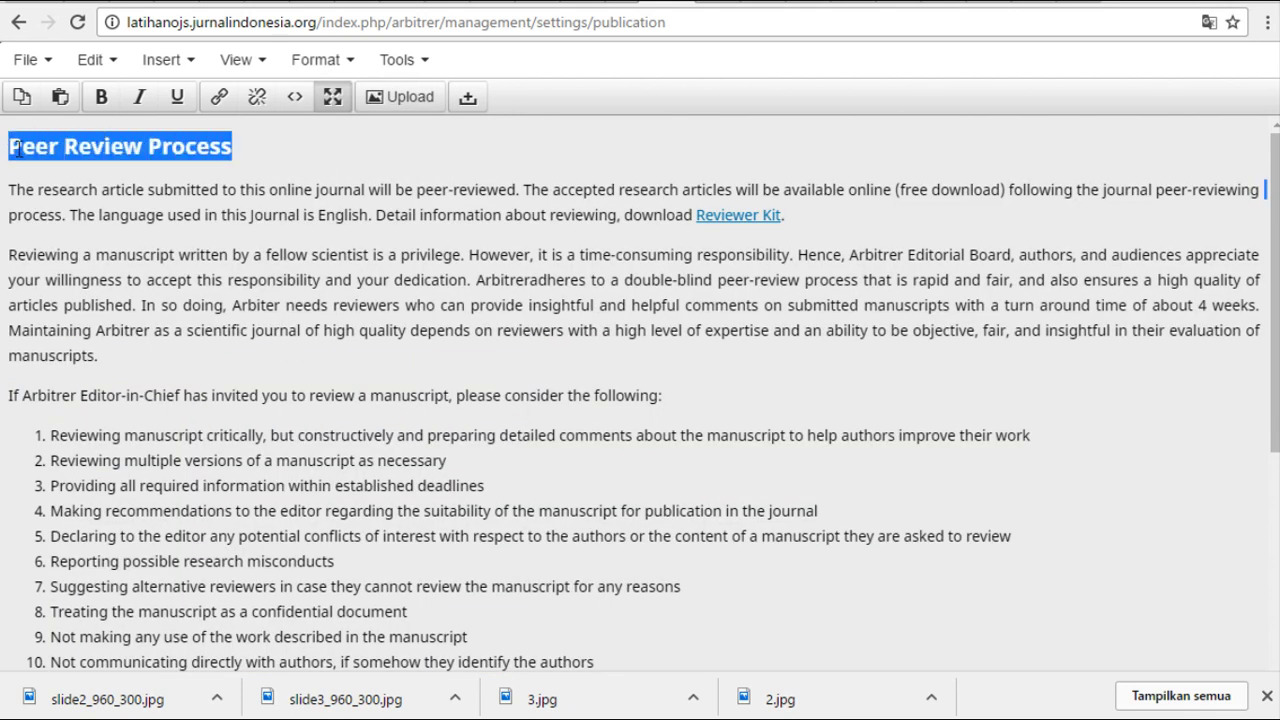
click(353, 61)
mouse_move(425, 301)
mouse_move(490, 313)
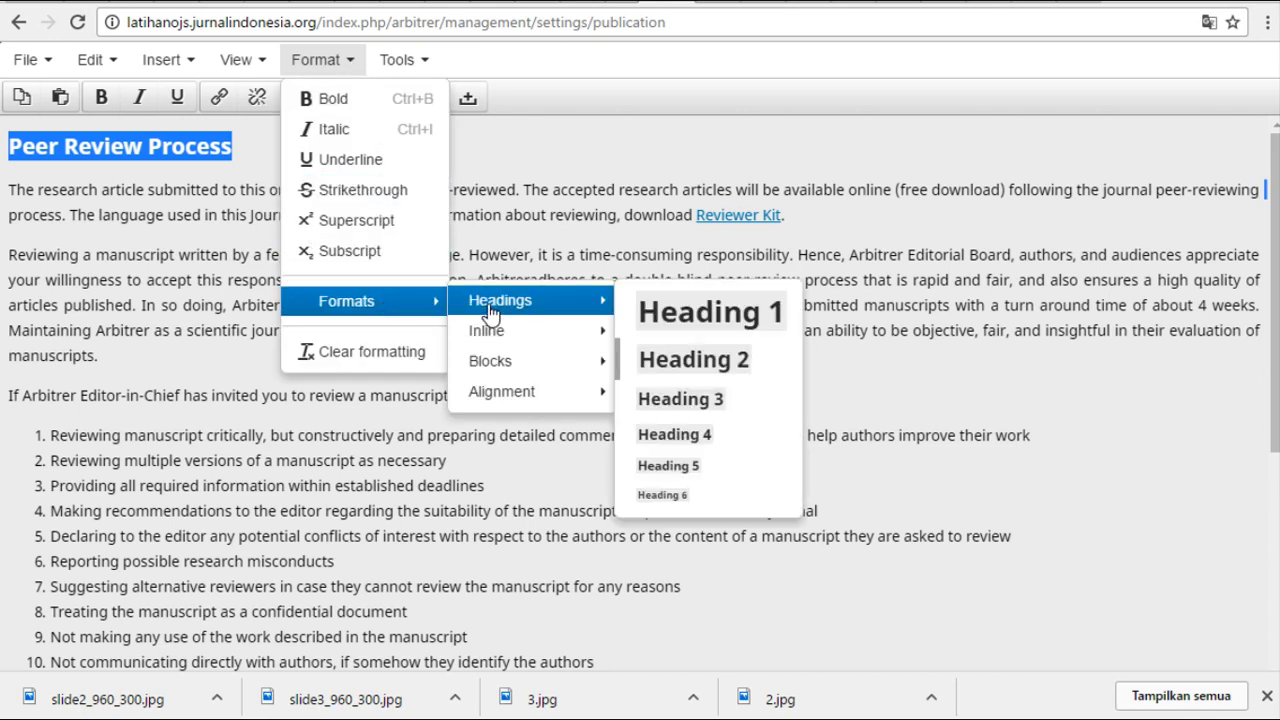
click(684, 364)
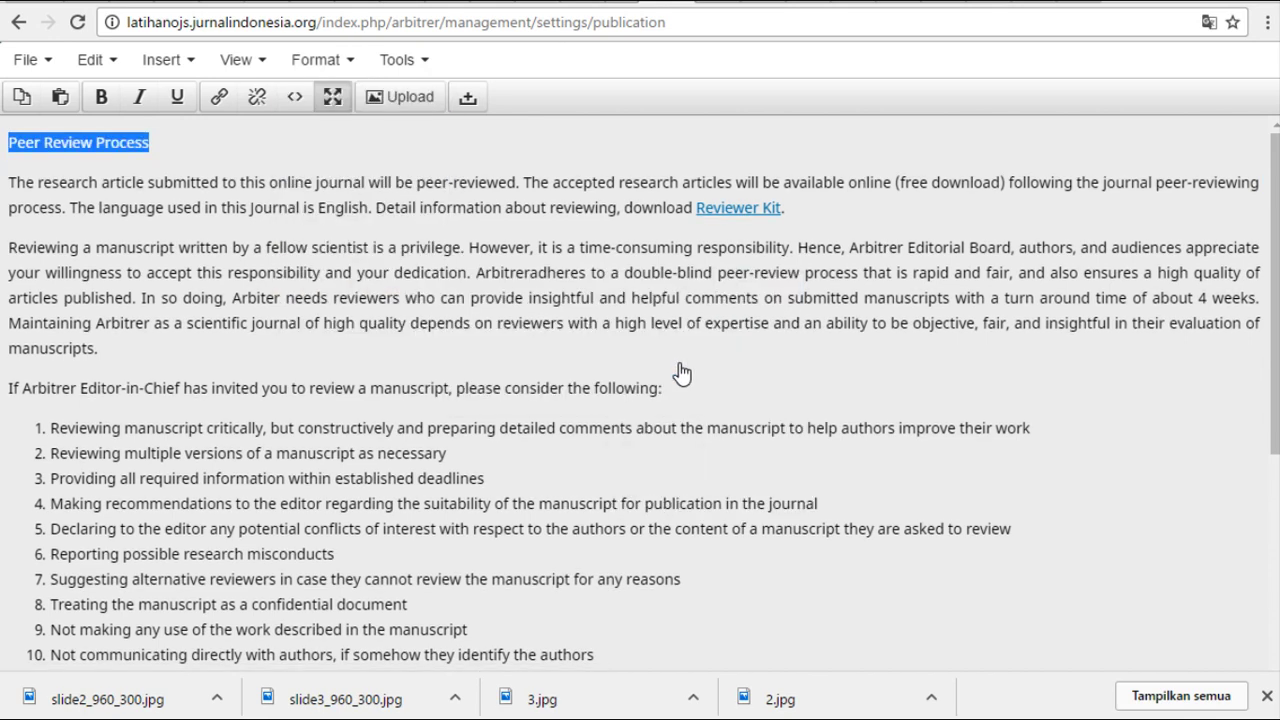
click(352, 62)
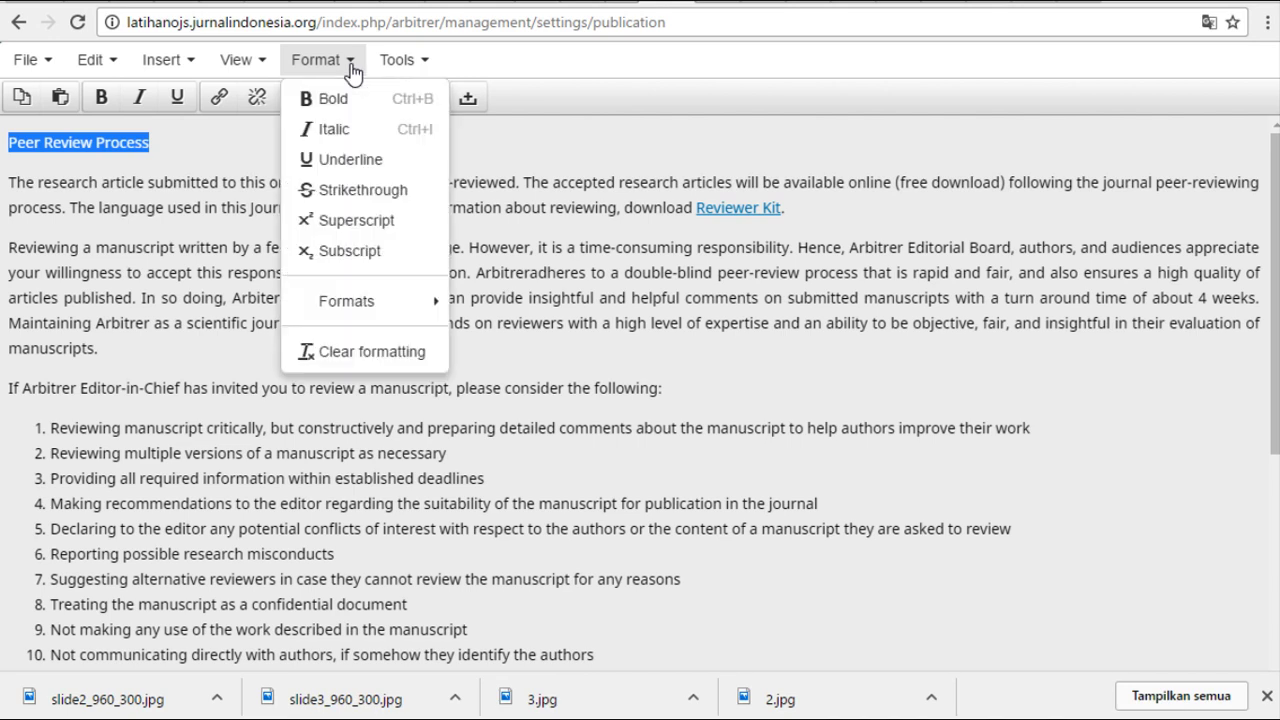
mouse_move(363, 302)
mouse_move(528, 310)
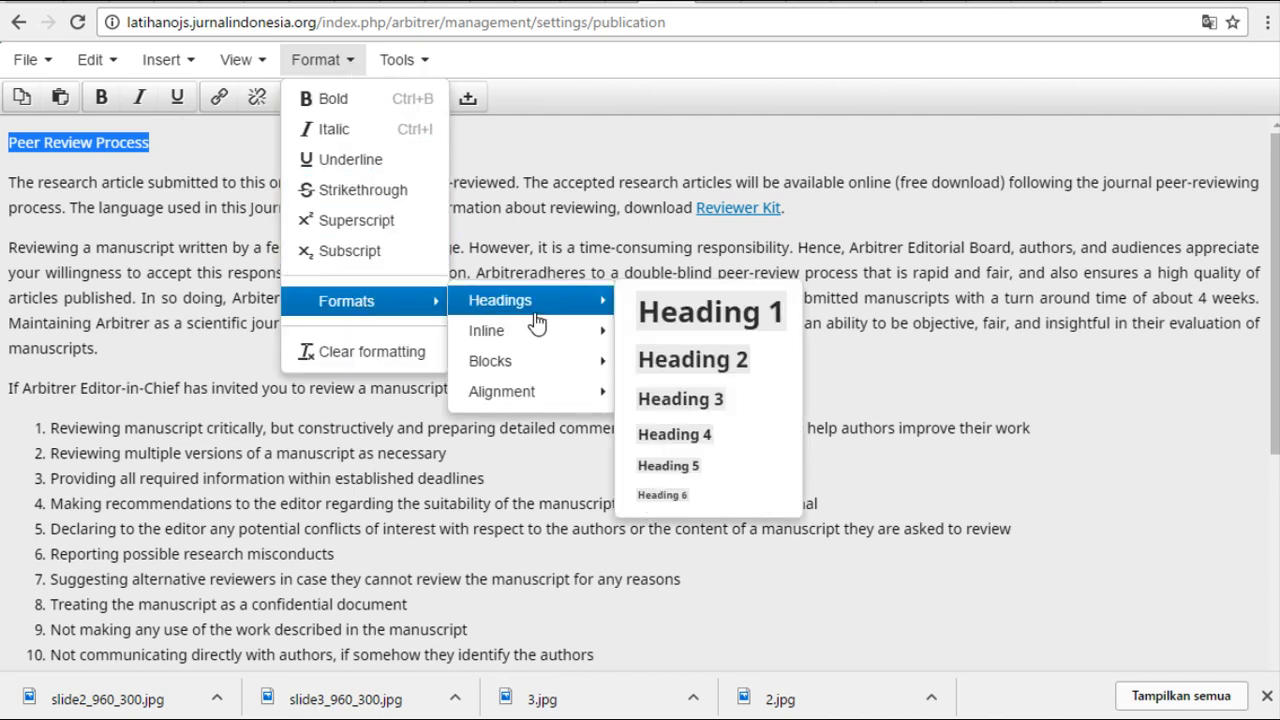
click(688, 312)
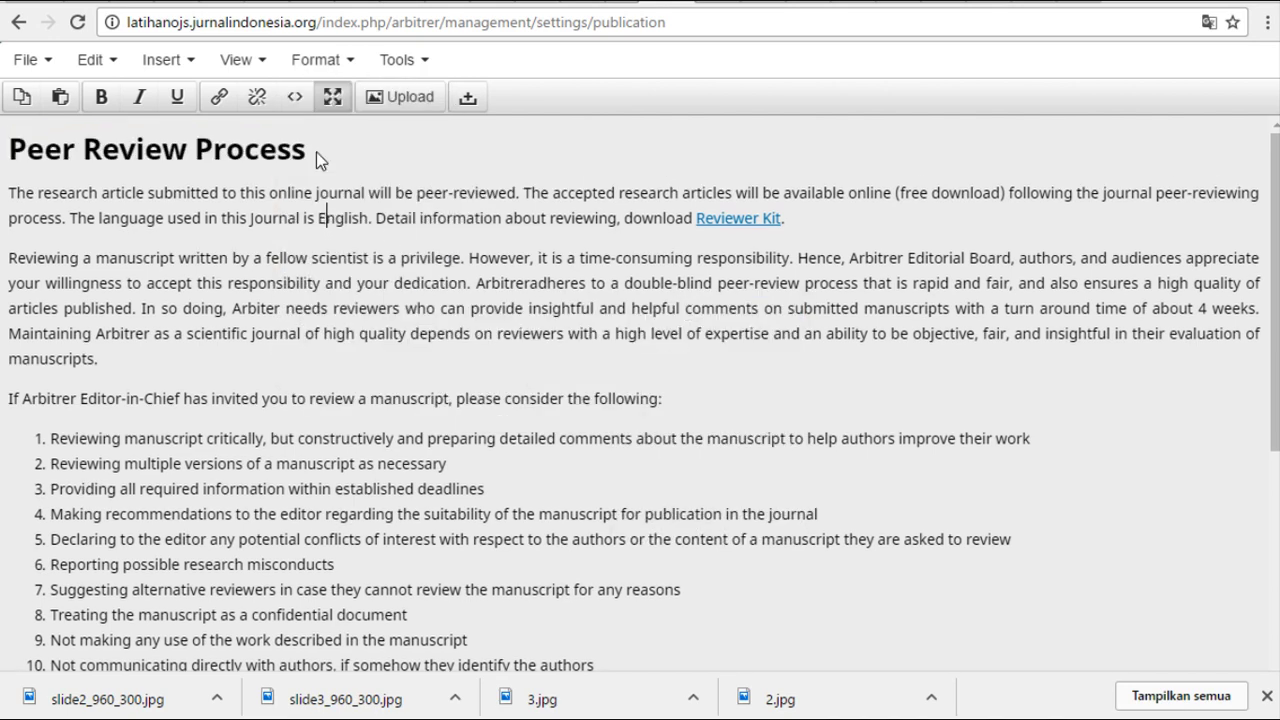
Check the formatted Review Guidelines text through to its end, leaving the full-screen editor along the way.
scroll(329, 268, down, 4)
scroll(350, 392, down, 1)
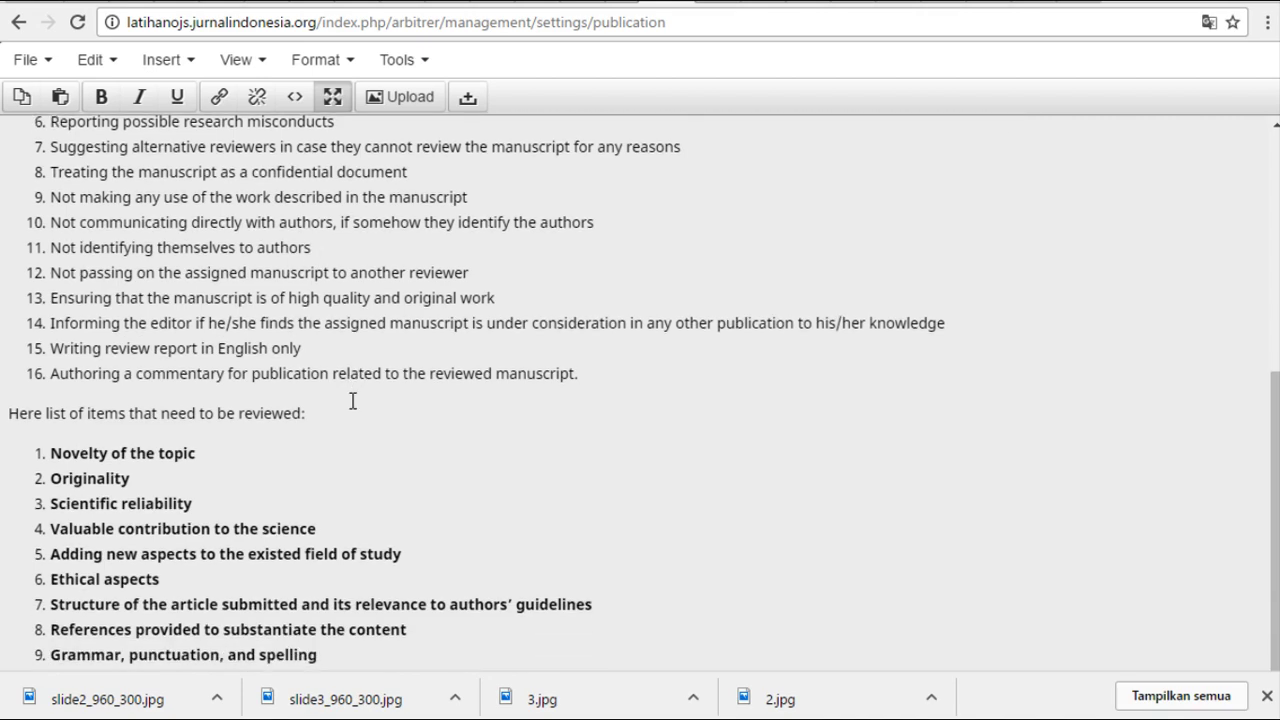
scroll(505, 375, up, 3)
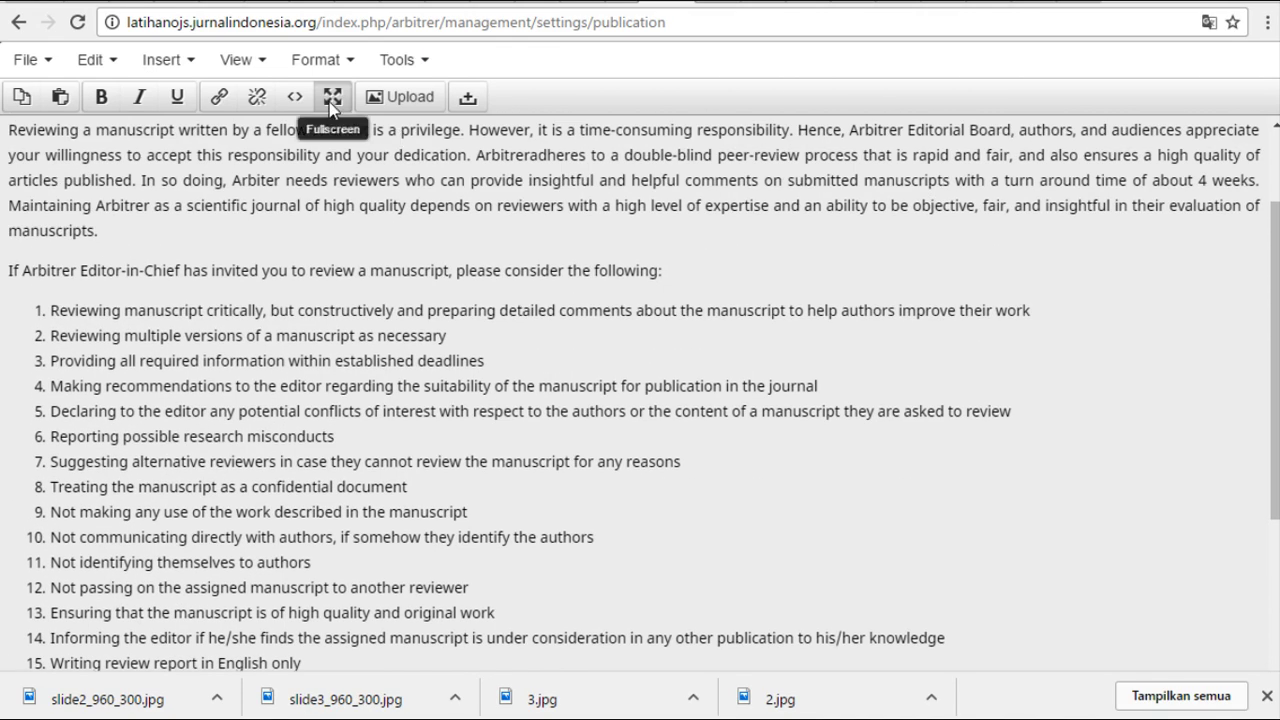
click(332, 97)
scroll(667, 385, down, 3)
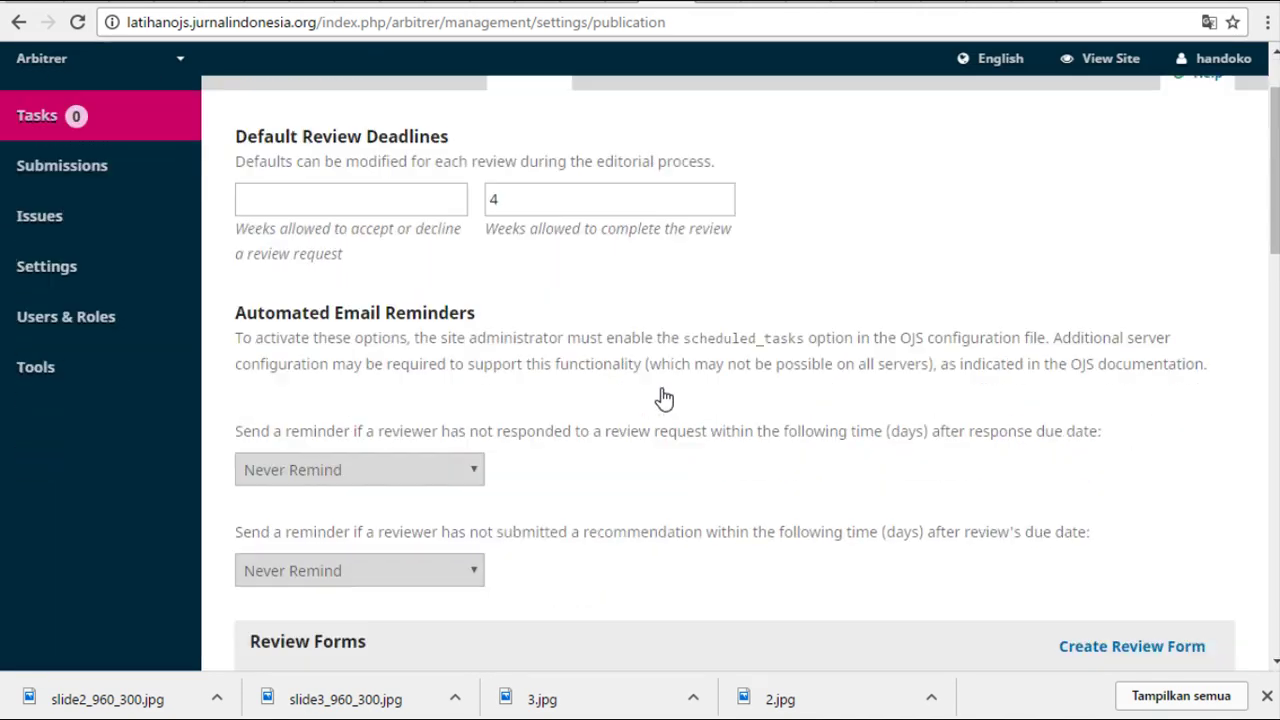
scroll(667, 397, down, 3)
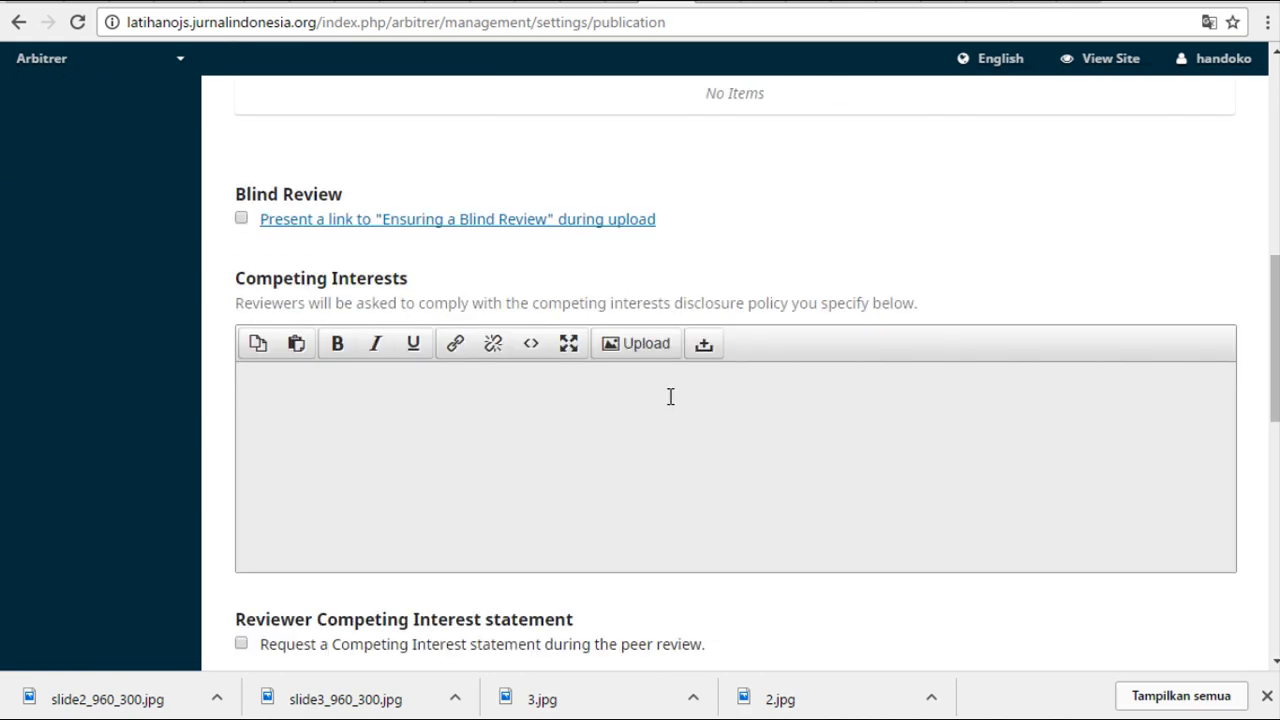
scroll(663, 410, down, 2)
scroll(663, 414, down, 10)
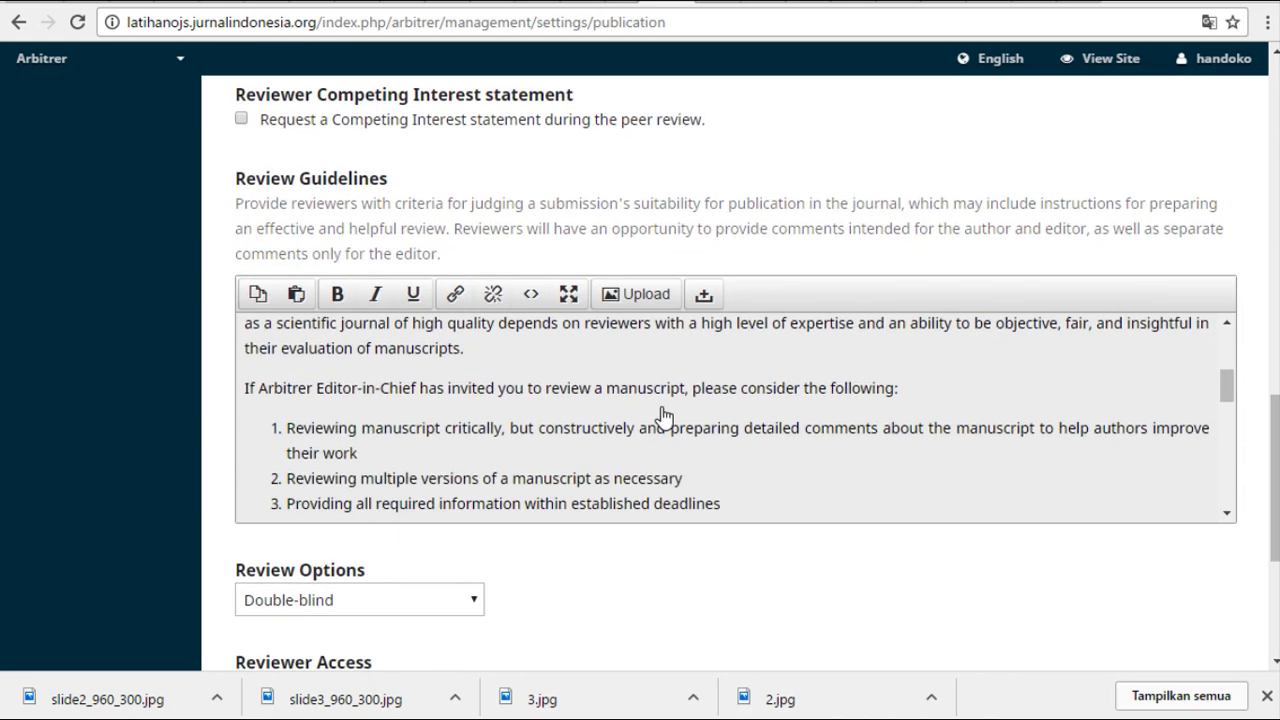
scroll(663, 410, down, 10)
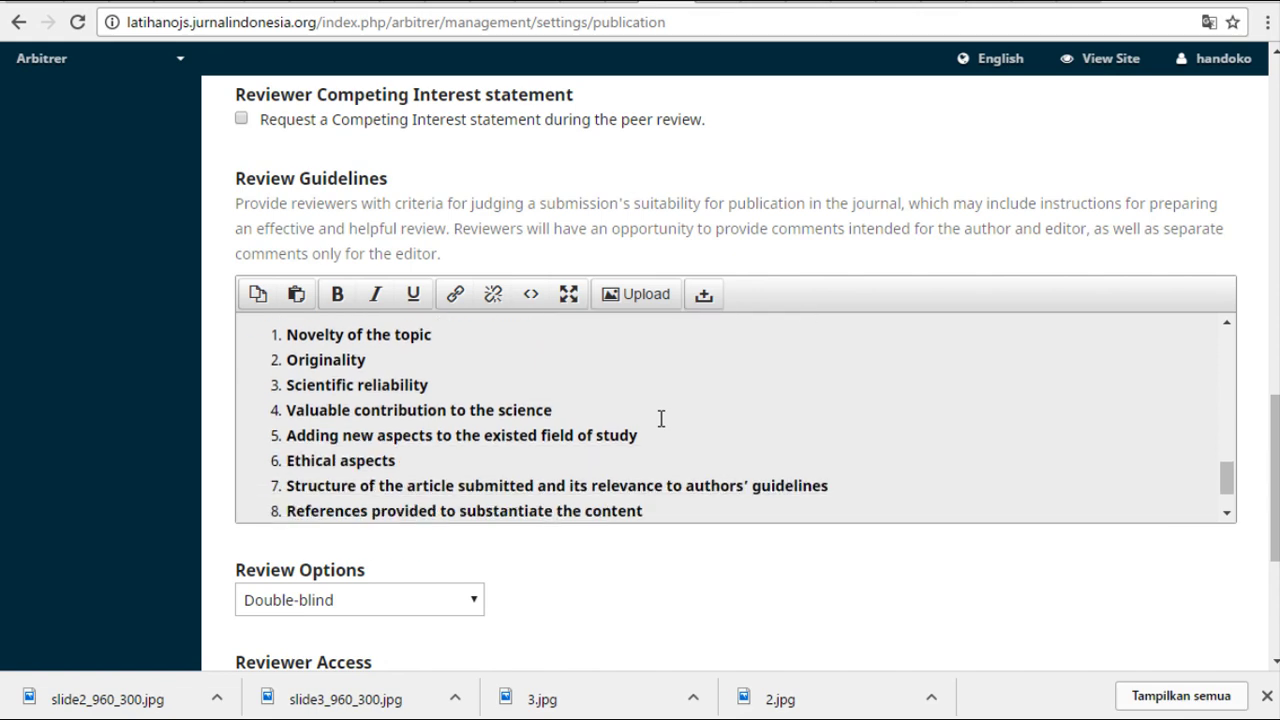
Inspect the available Review Options, keep Double-blind, and save the Review settings.
scroll(664, 417, down, 2)
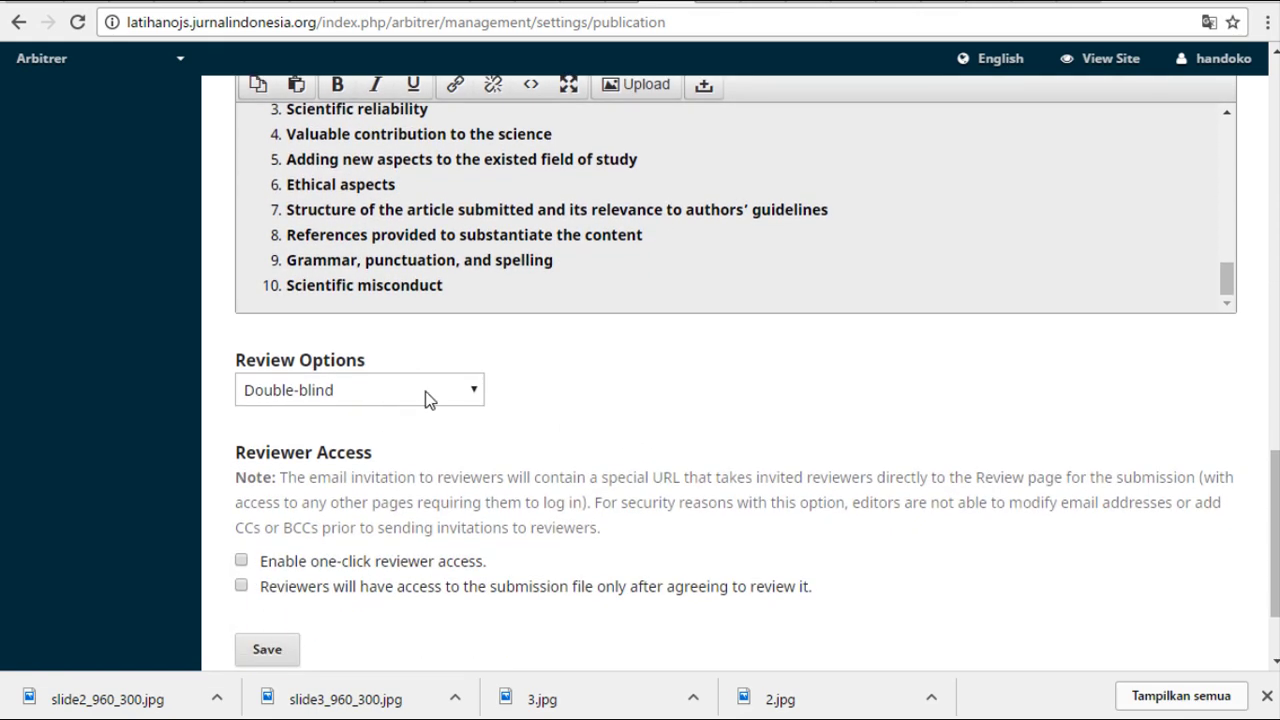
click(474, 392)
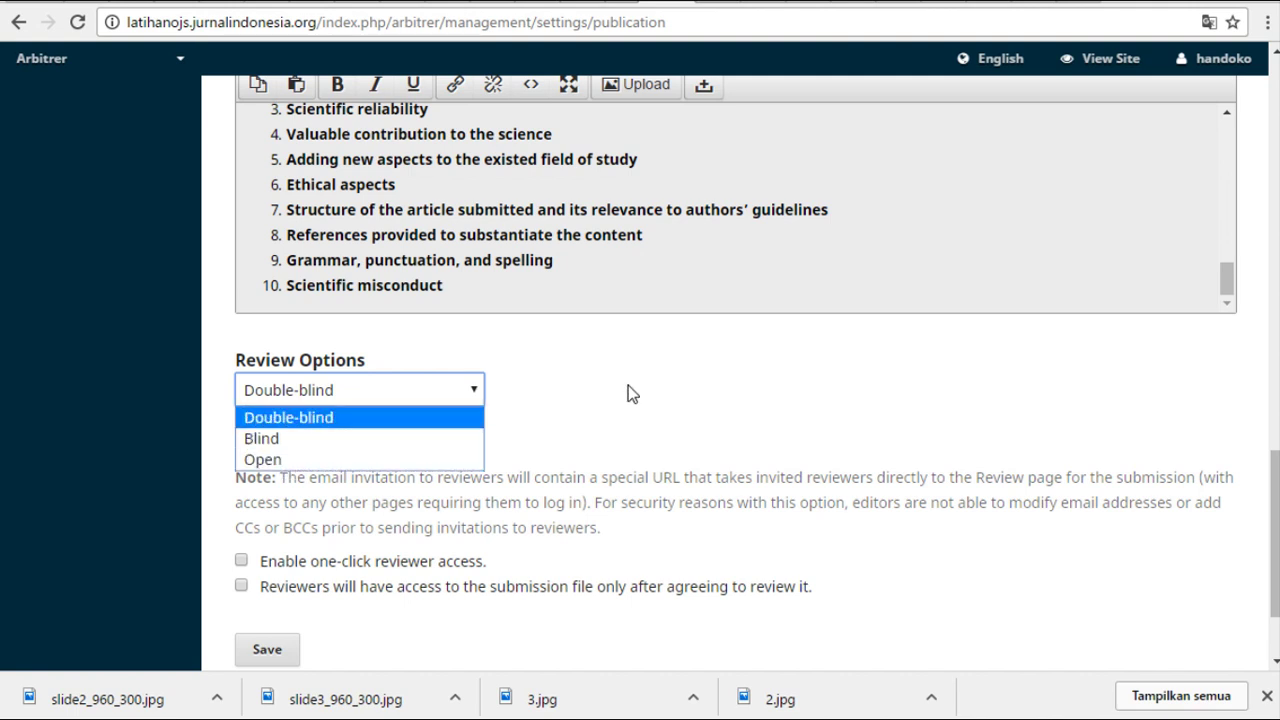
click(557, 440)
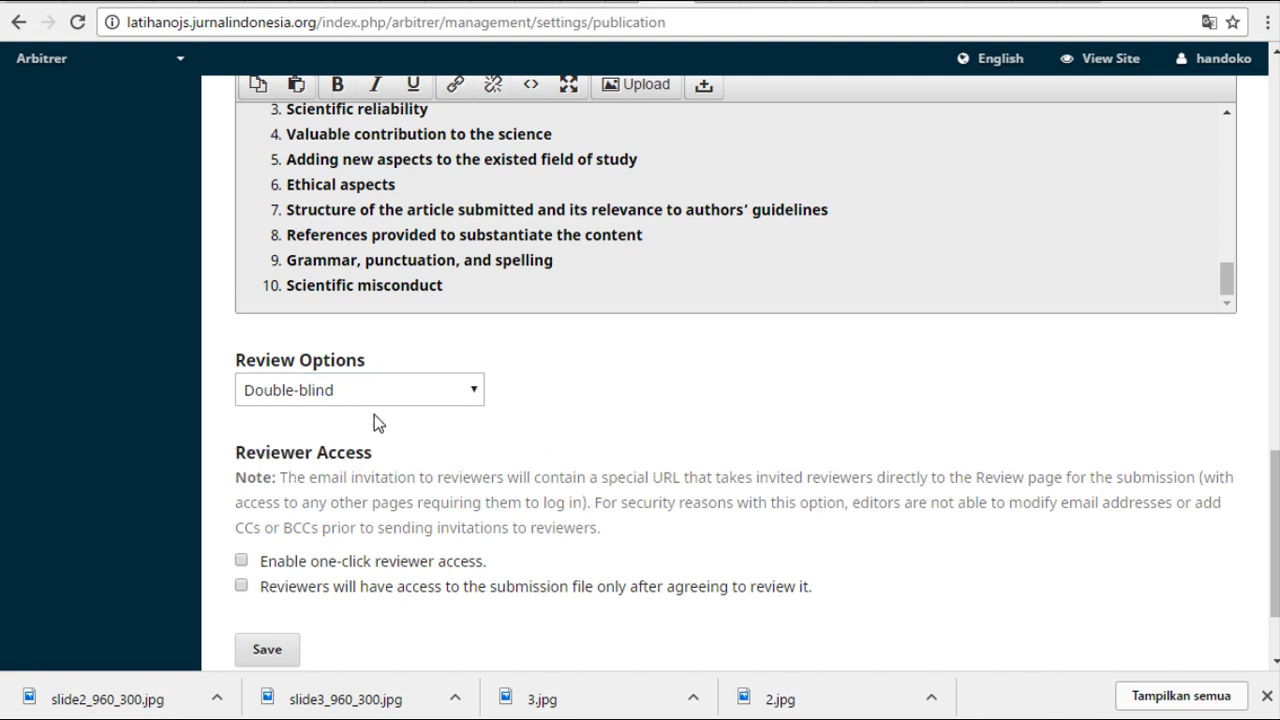
scroll(374, 414, down, 1)
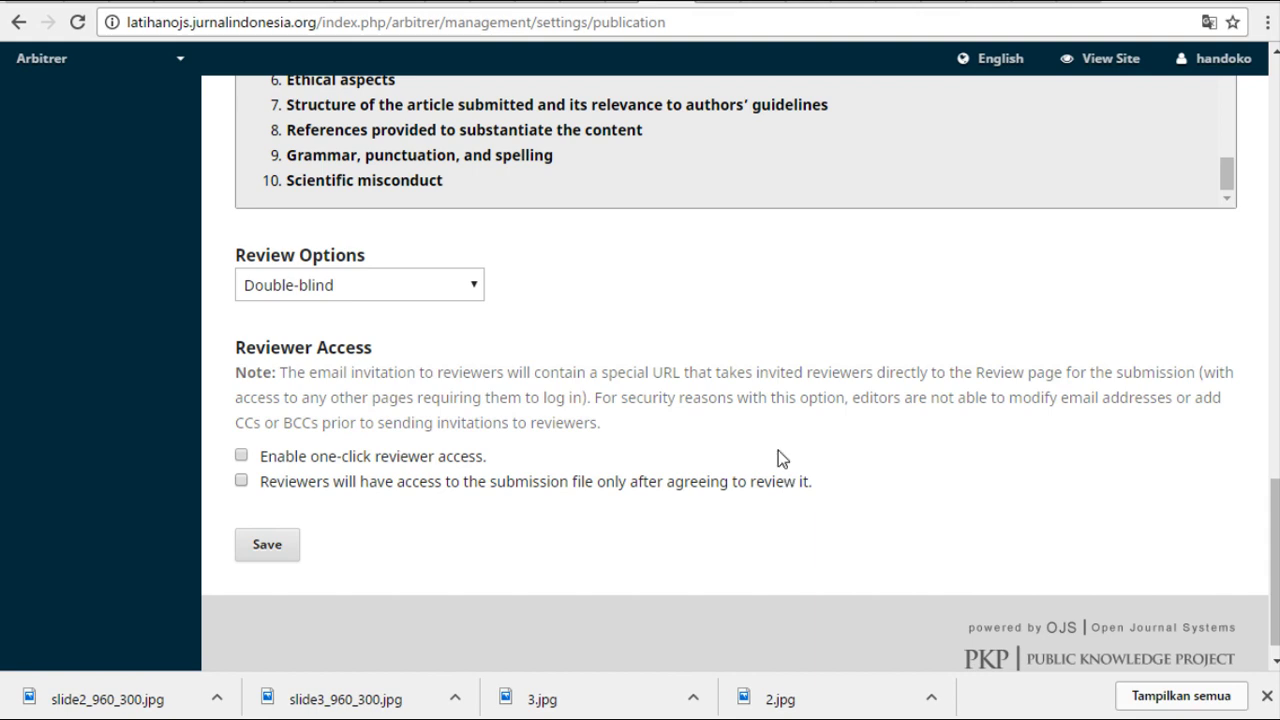
click(266, 549)
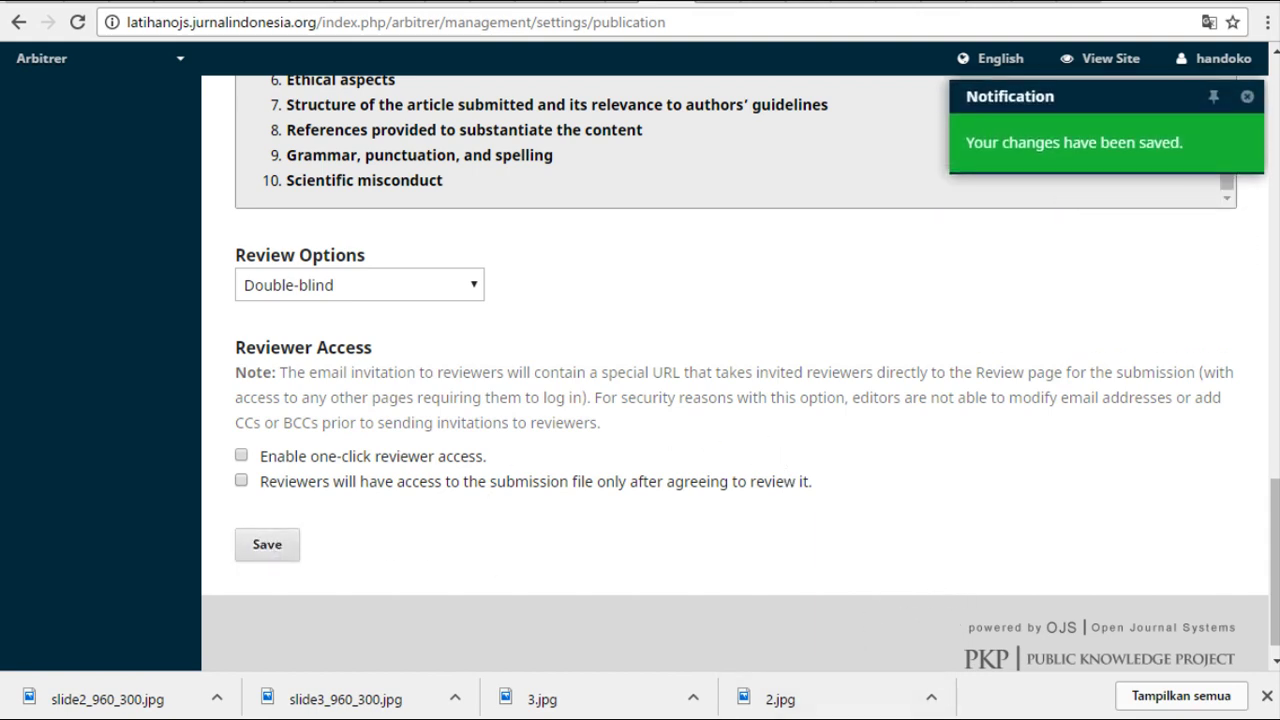
Open the Publisher Library settings and examine its file categories.
scroll(820, 330, up, 2)
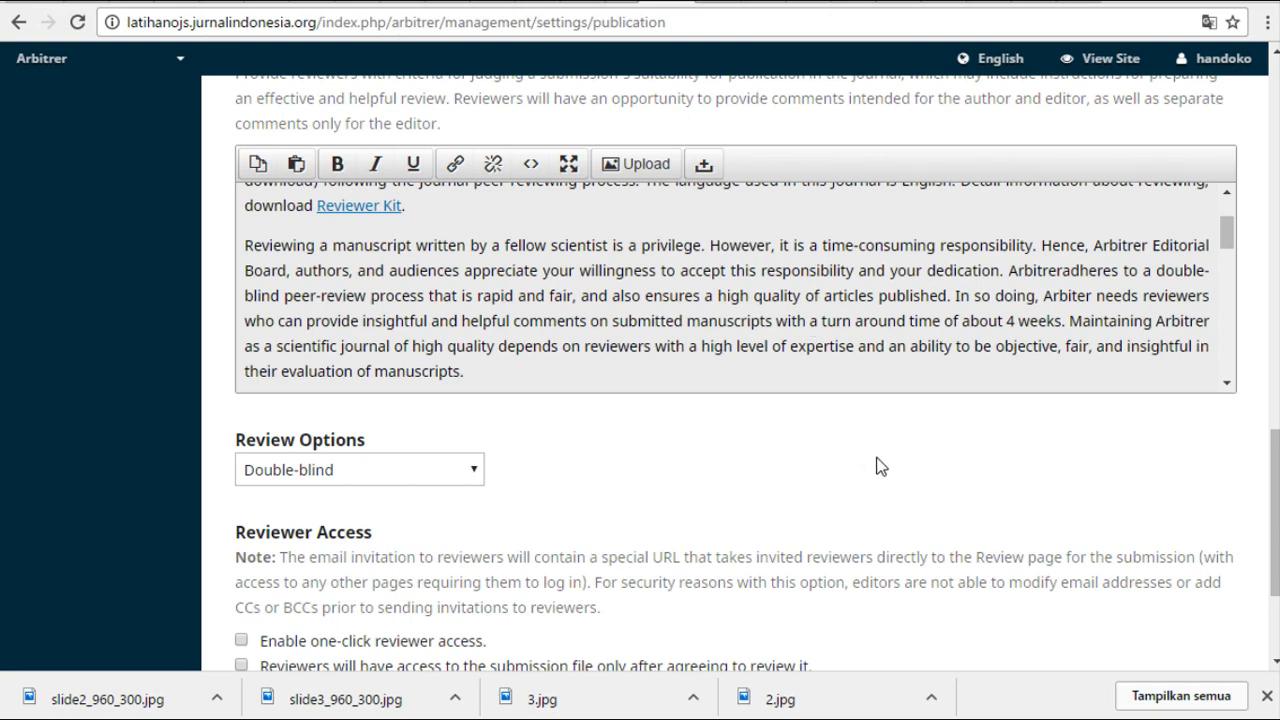
scroll(878, 462, up, 2)
scroll(878, 462, up, 10)
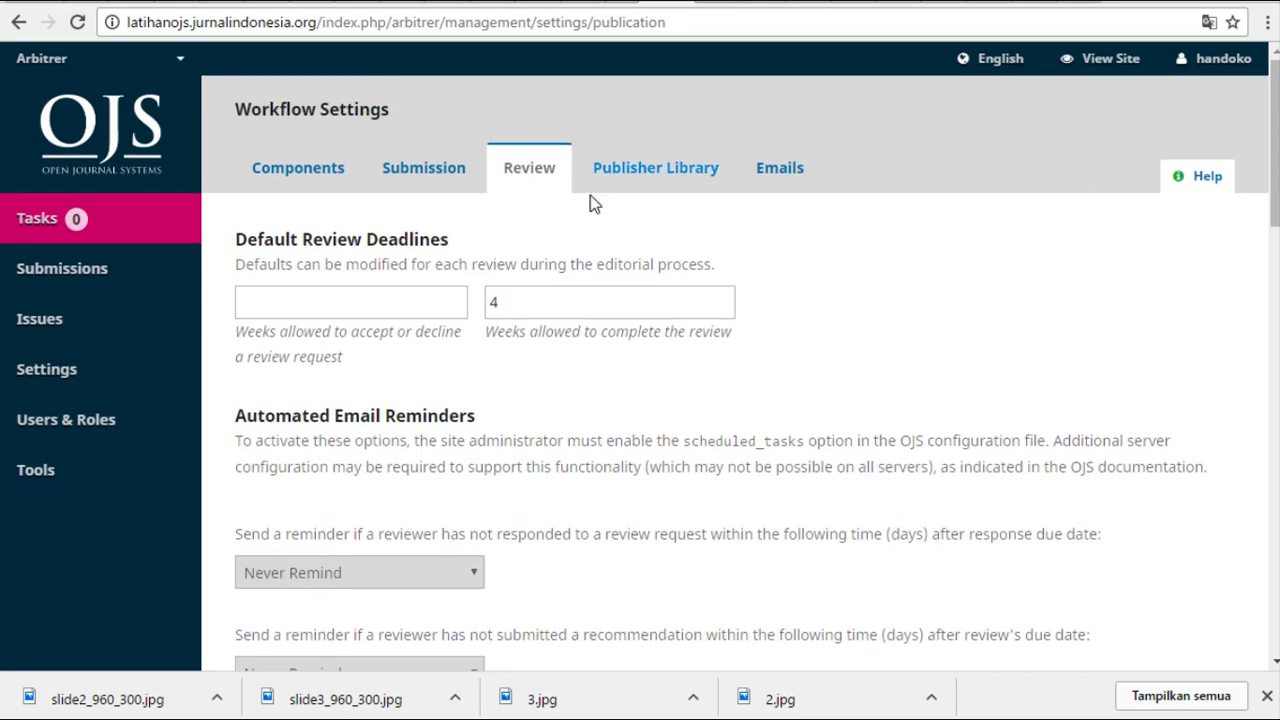
click(646, 172)
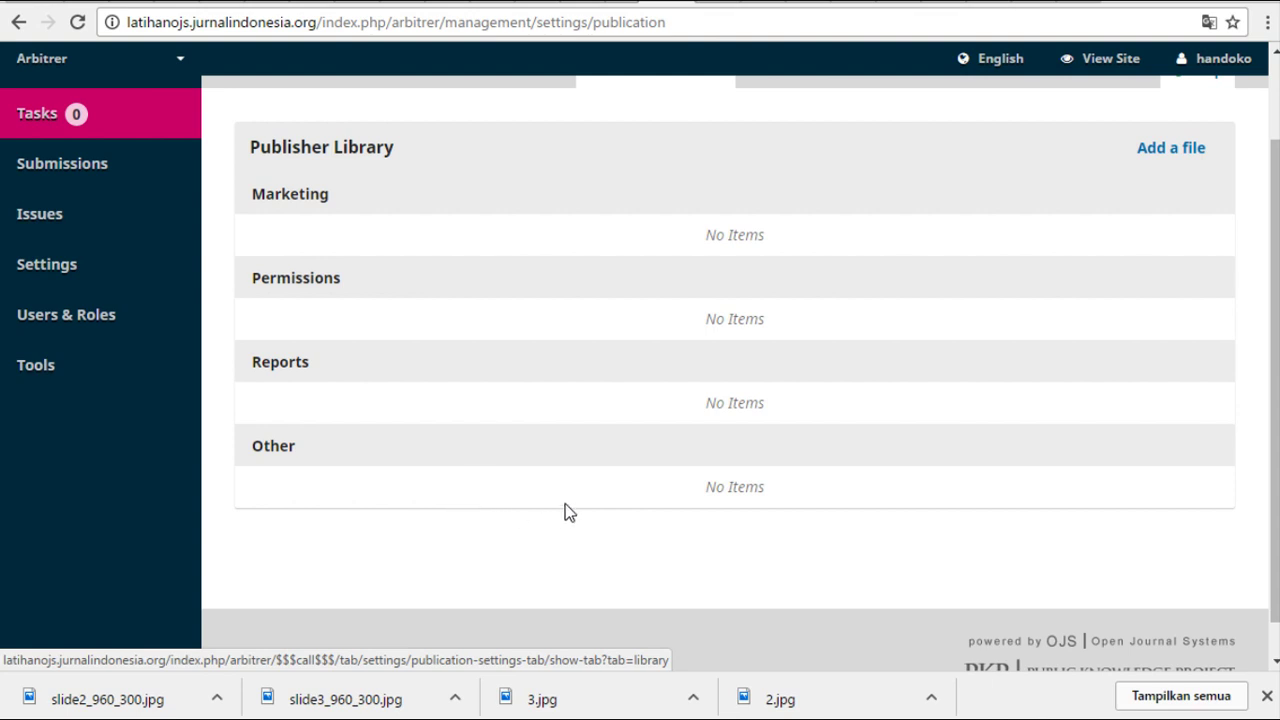
scroll(563, 480, up, 2)
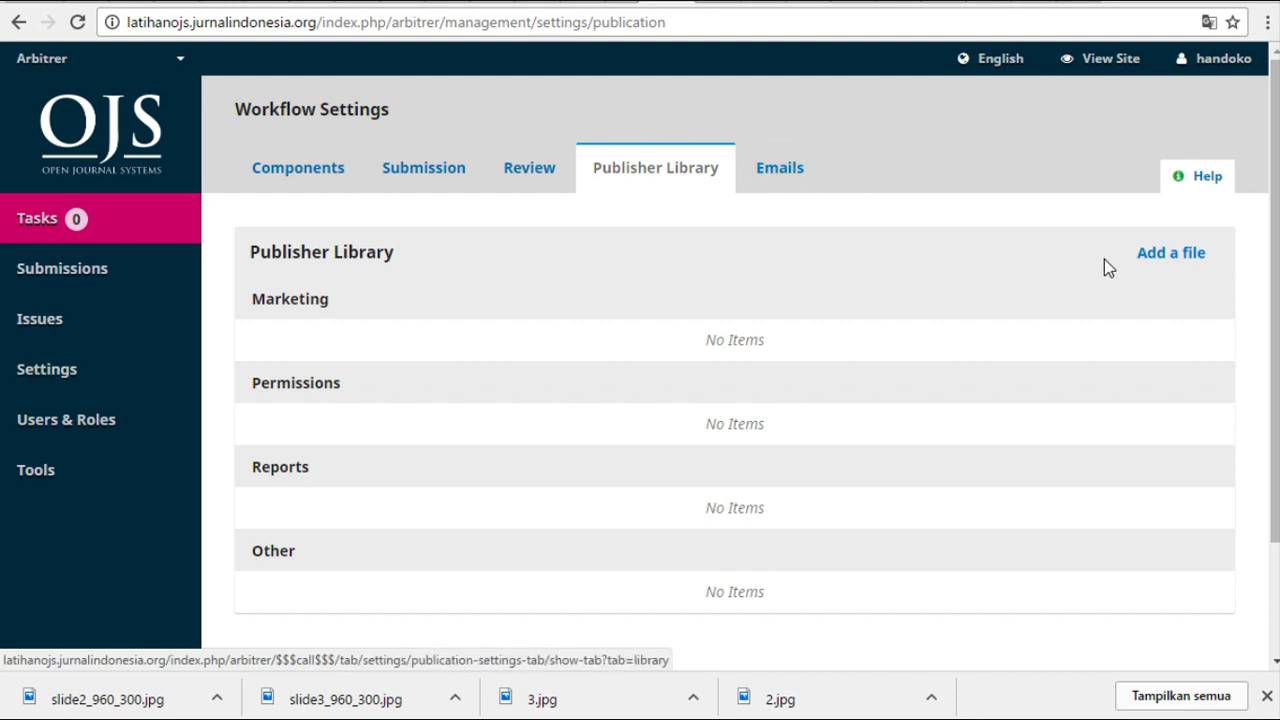
Open the Emails workflow settings and examine the Signature, Bounce Address and Prepared Email Templates sections.
click(763, 175)
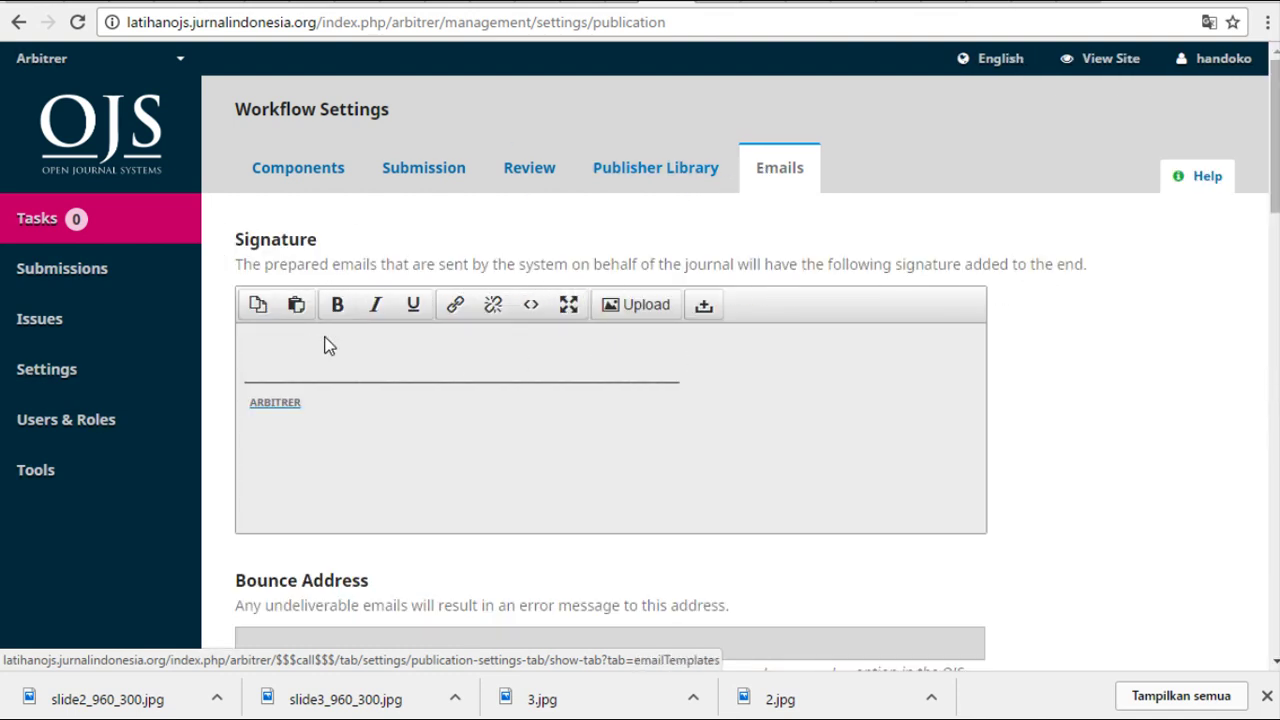
click(270, 345)
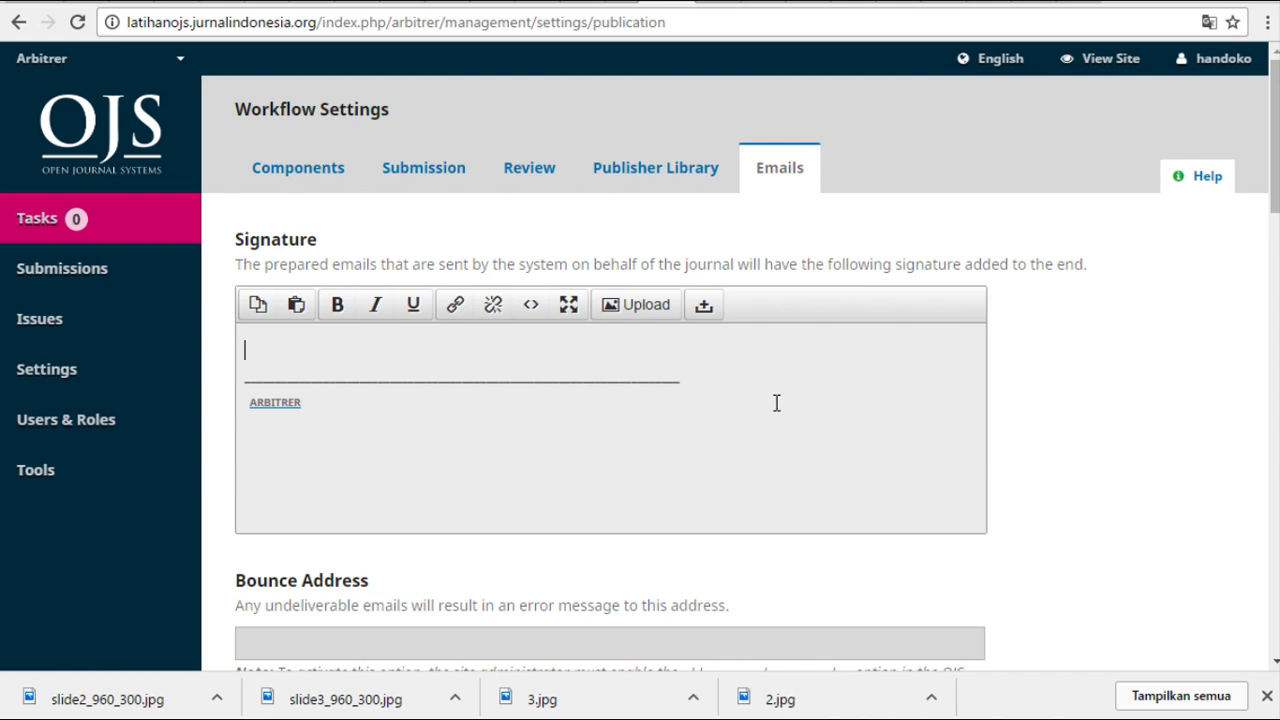
scroll(776, 403, down, 3)
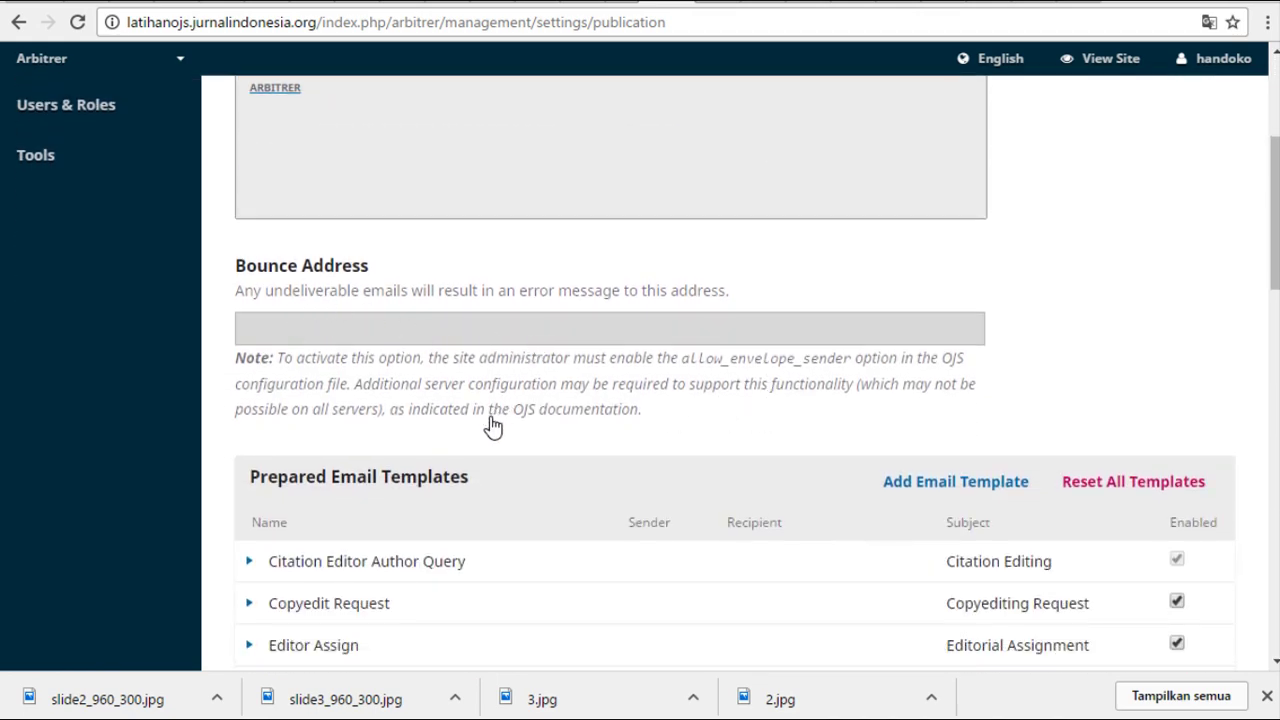
scroll(491, 423, down, 2)
scroll(528, 315, up, 5)
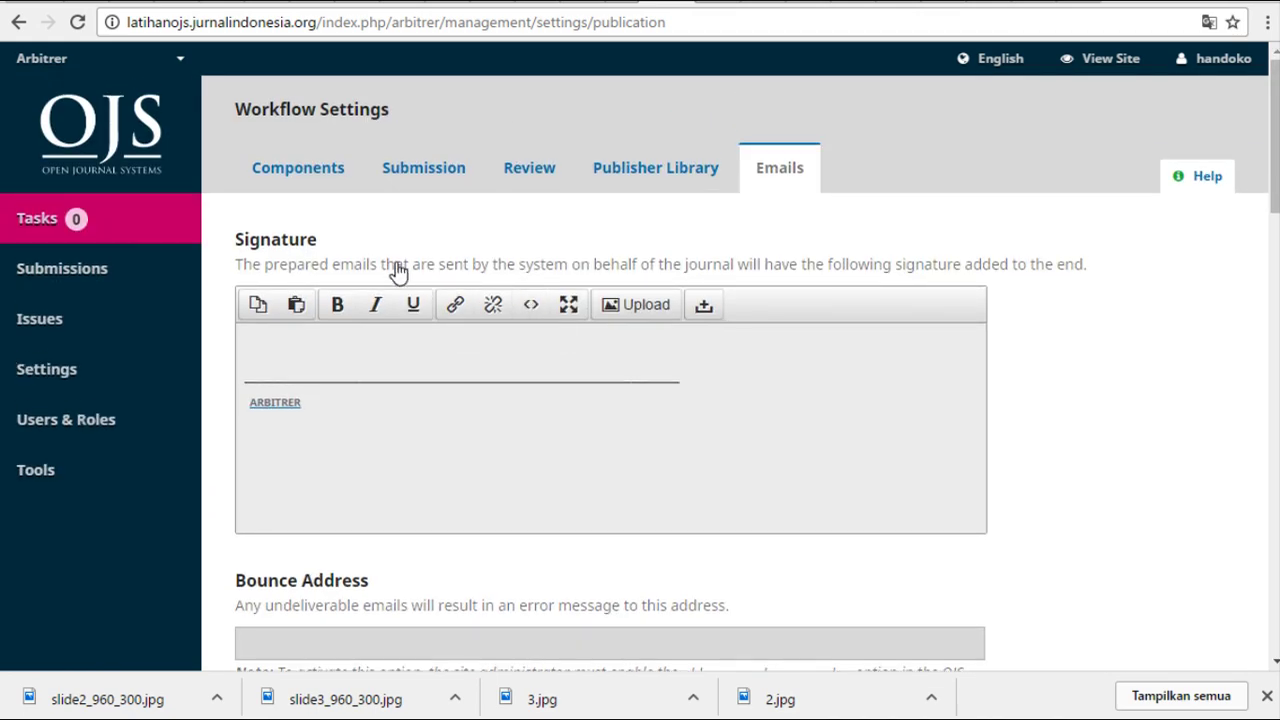
scroll(495, 380, down, 4)
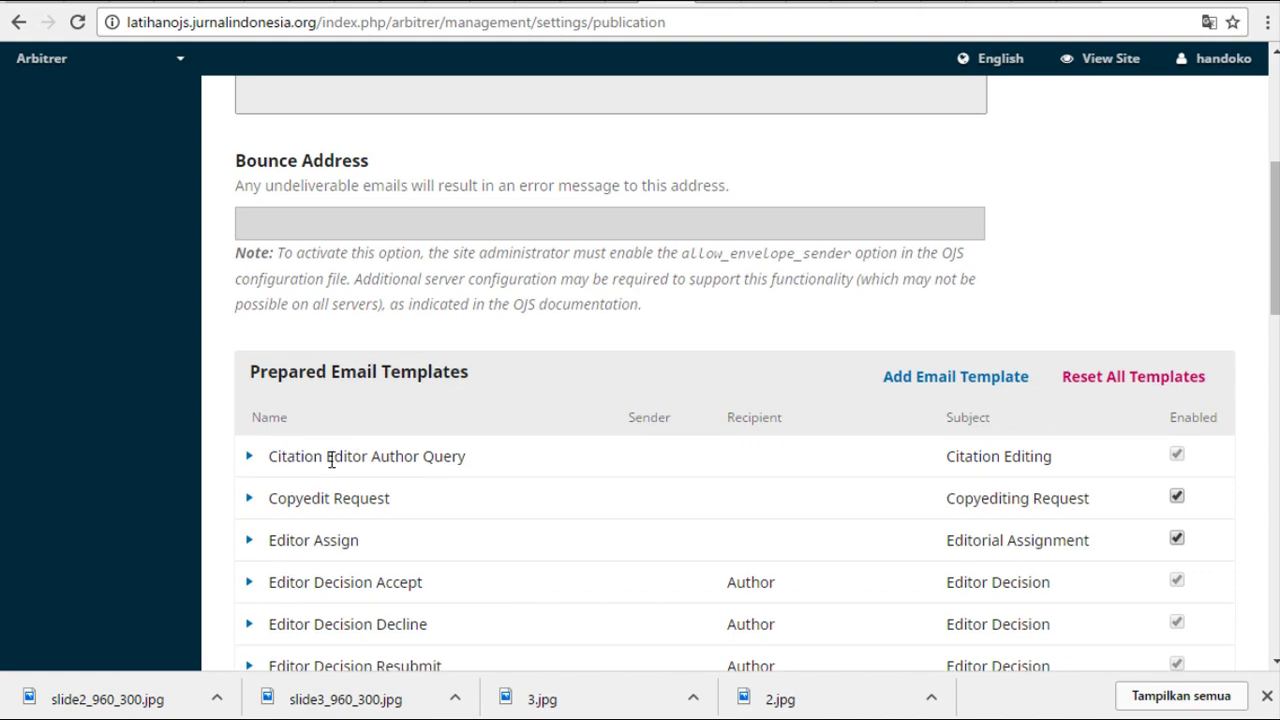
scroll(331, 460, down, 4)
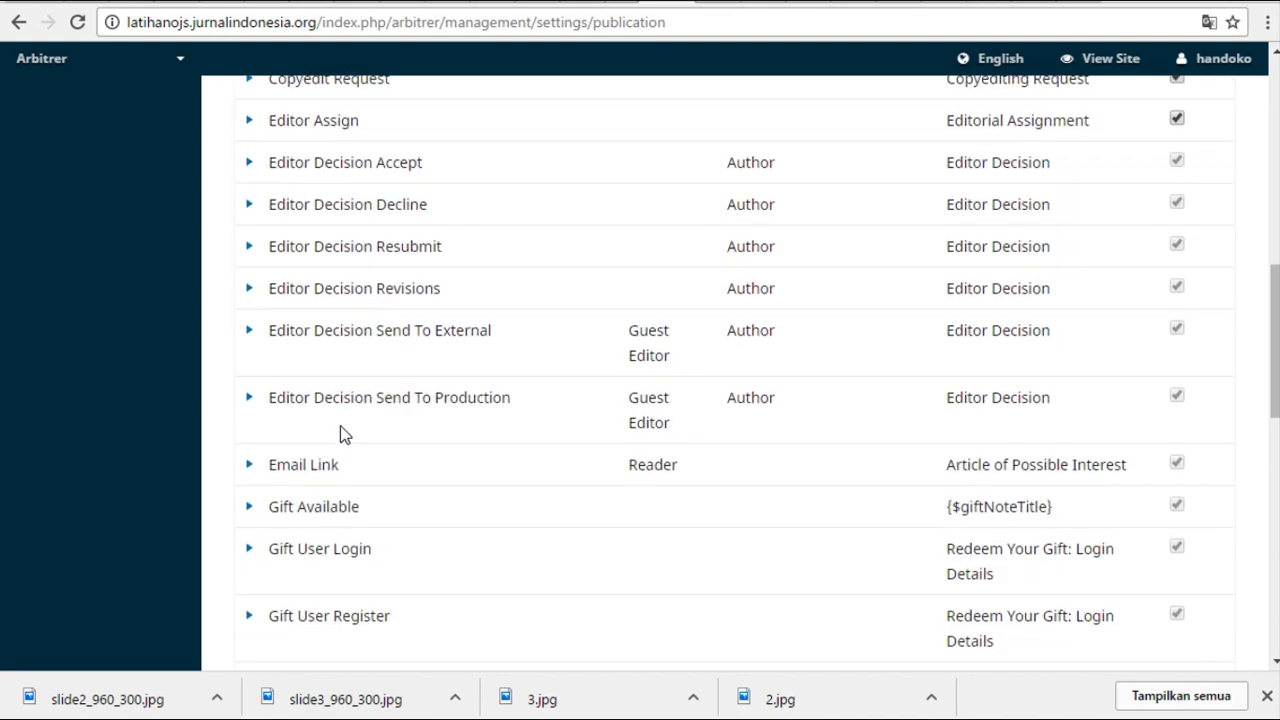
scroll(340, 432, down, 5)
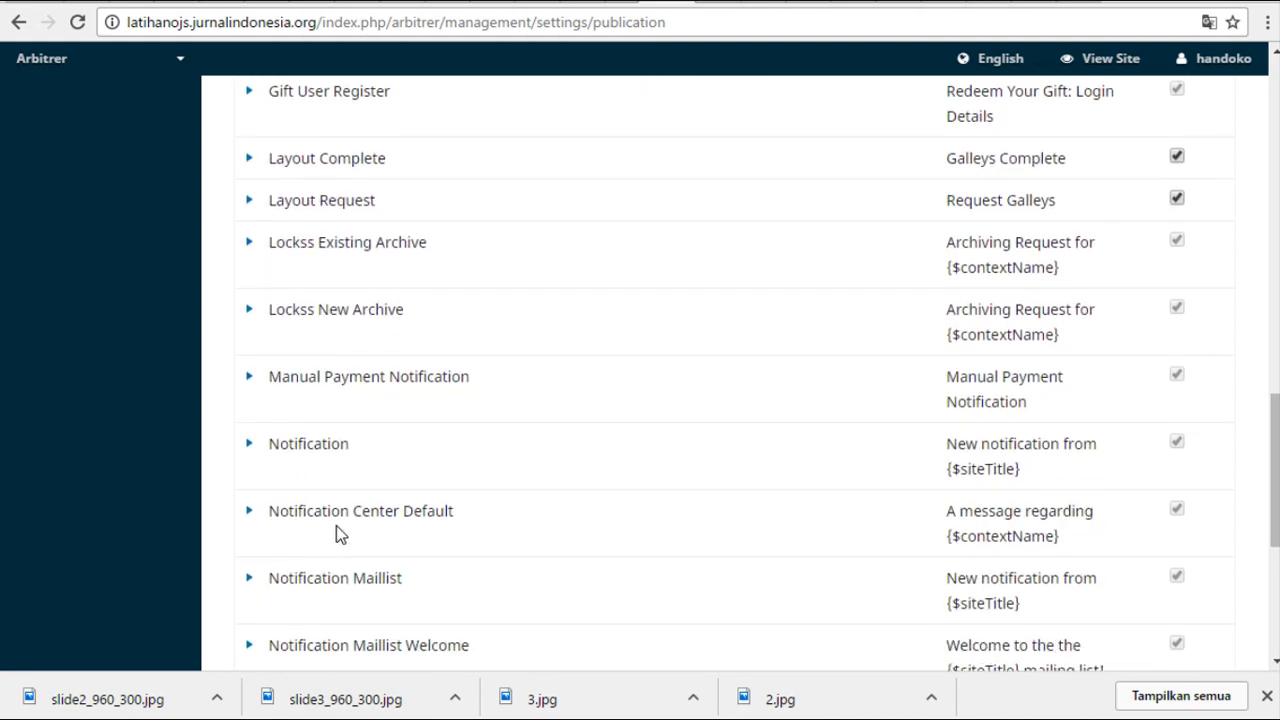
scroll(335, 526, down, 4)
scroll(382, 431, up, 3)
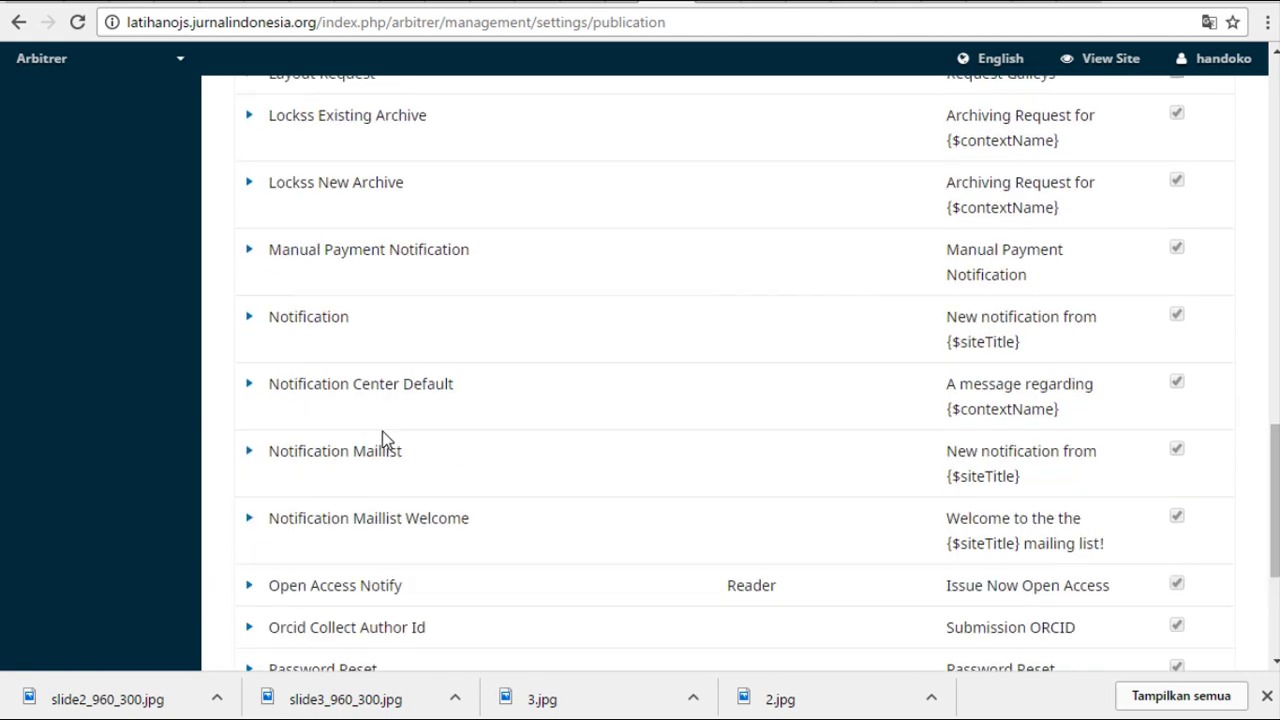
scroll(382, 431, up, 10)
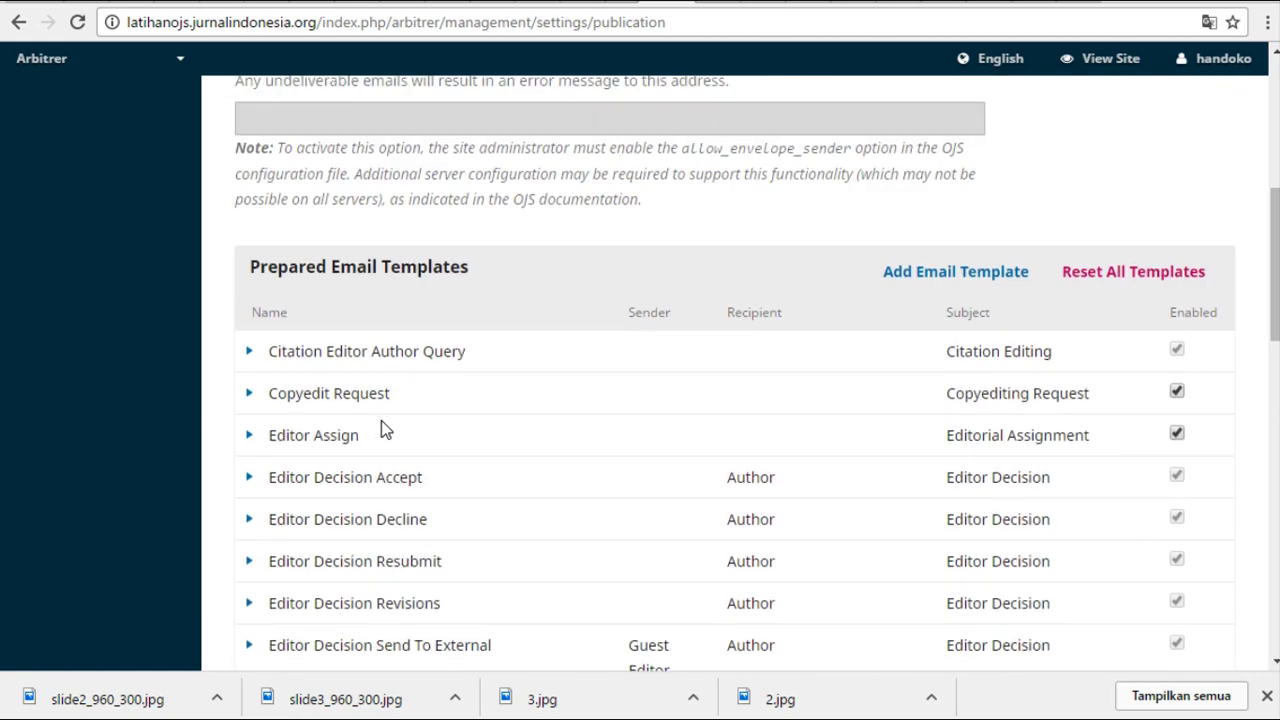
Open the Citation Editor Author Query email template for editing and check its description, email key and subject.
click(251, 353)
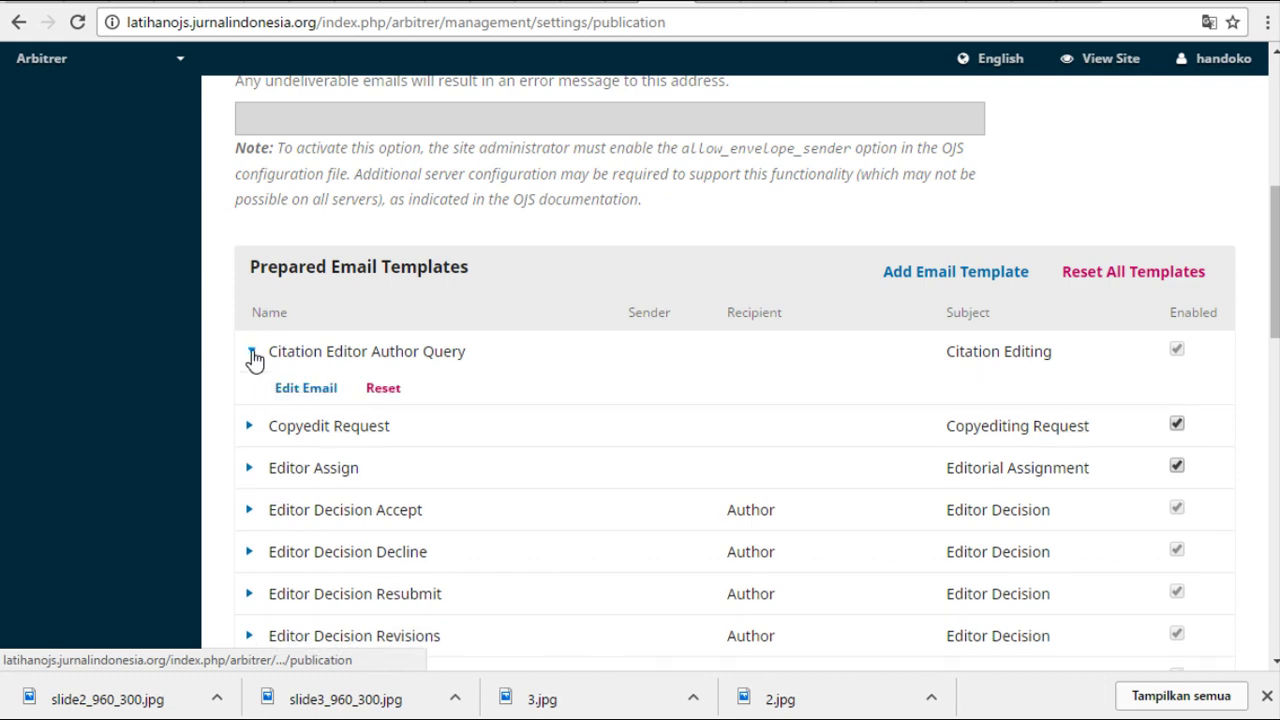
click(318, 390)
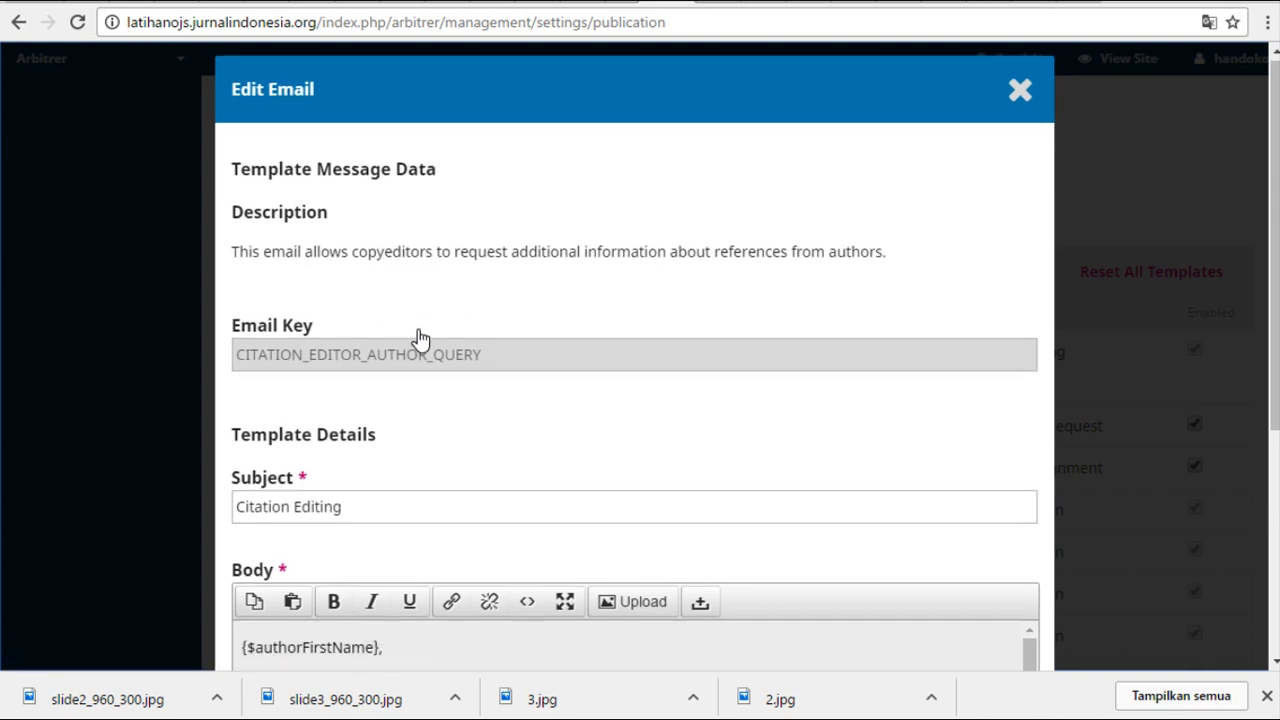
scroll(380, 340, down, 2)
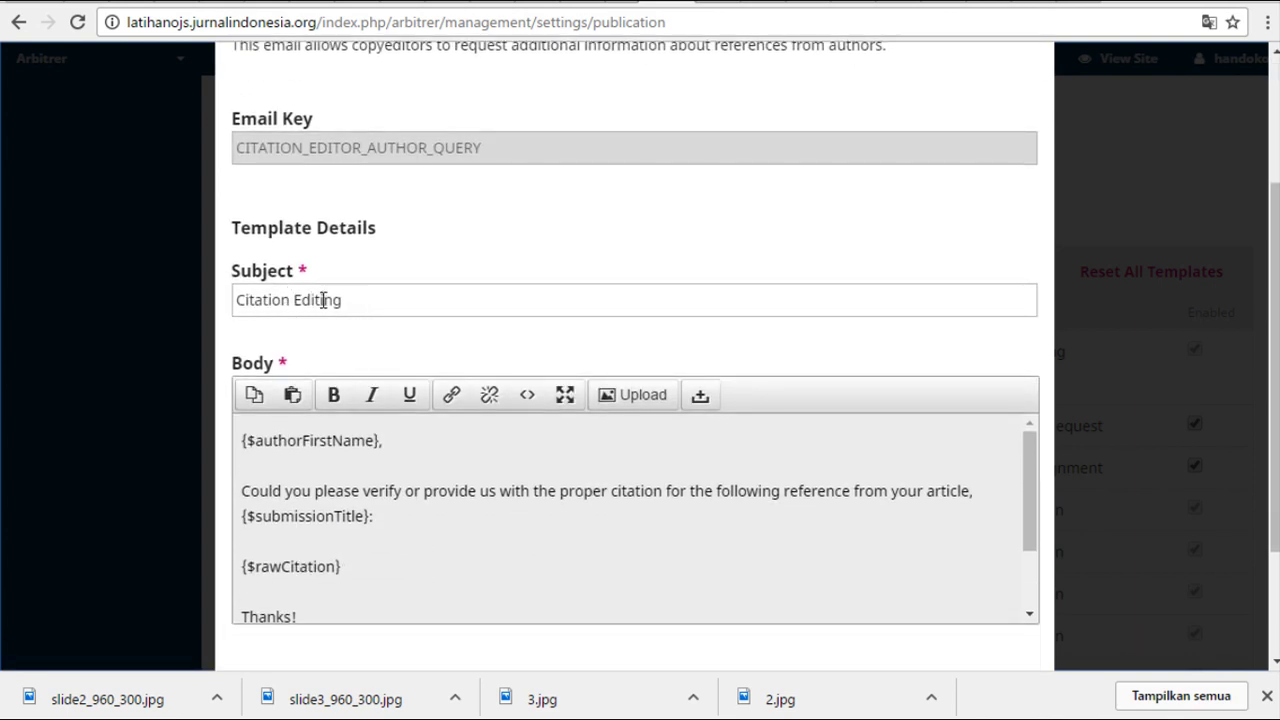
drag(354, 300, 226, 305)
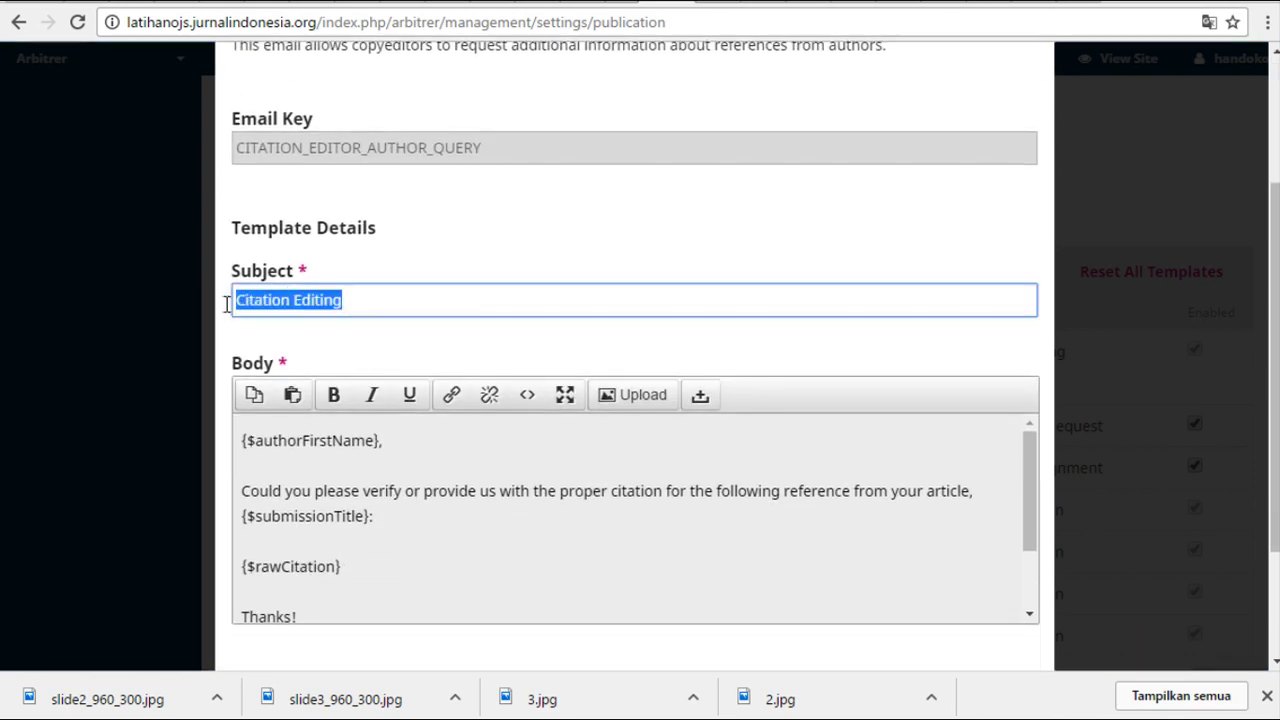
click(366, 304)
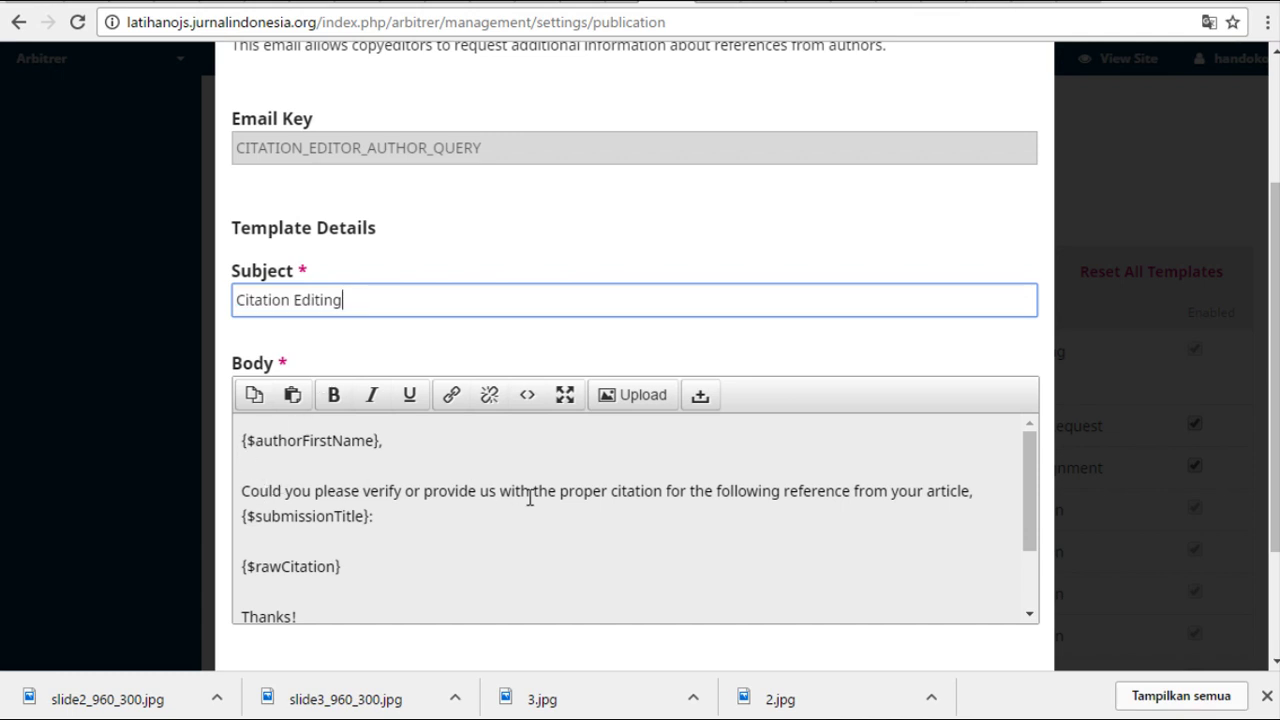
Examine the author name, submission title and raw citation placeholders in the template's body, and leave the email editor.
drag(401, 443, 240, 442)
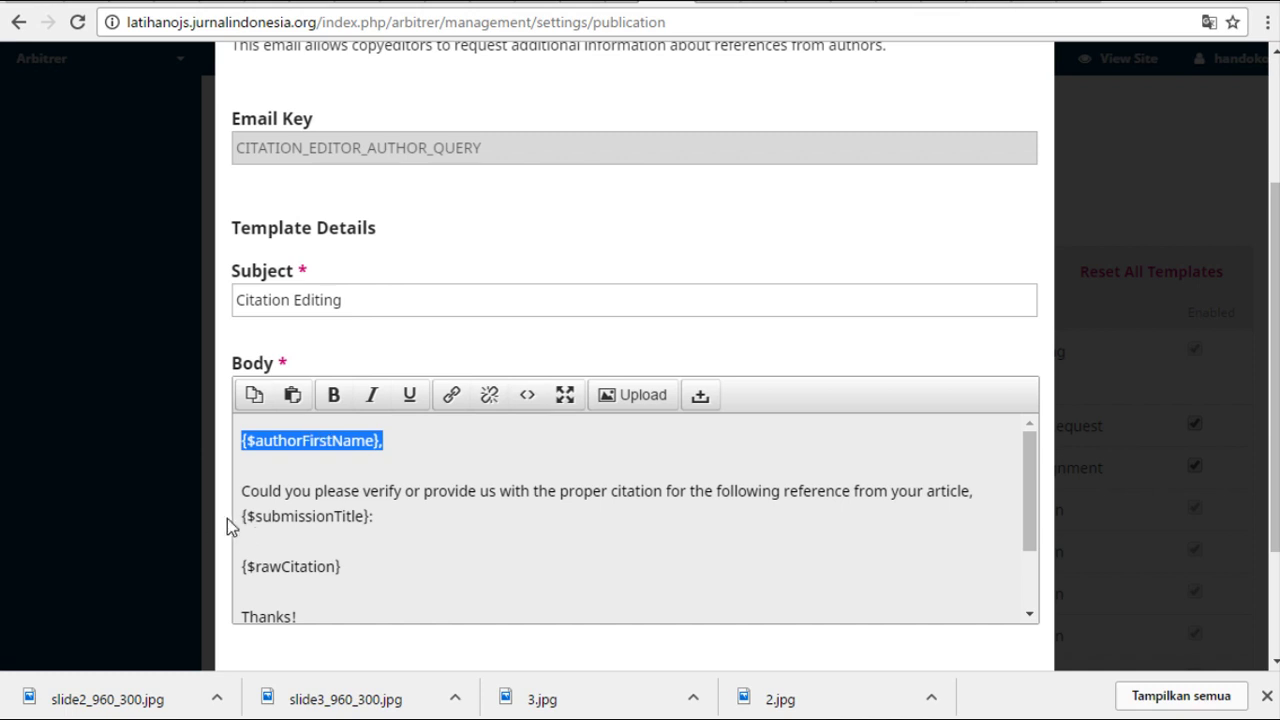
drag(241, 516, 397, 519)
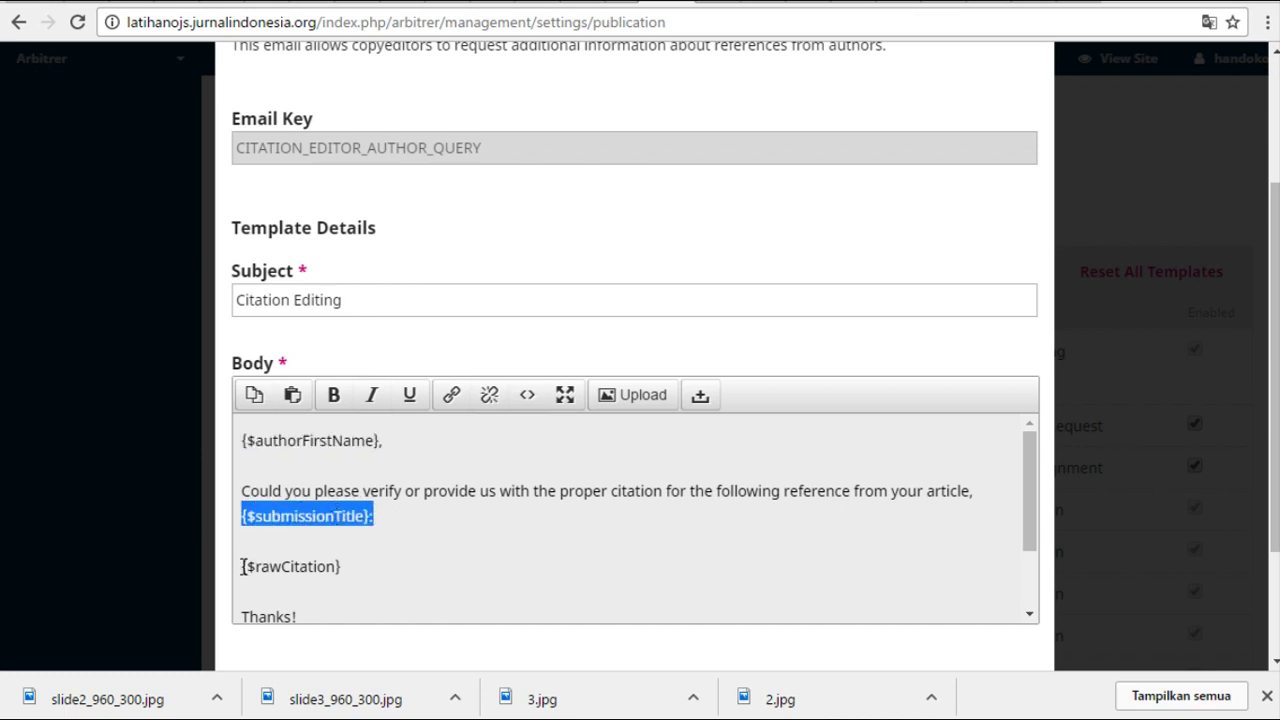
drag(242, 567, 364, 566)
scroll(391, 523, down, 4)
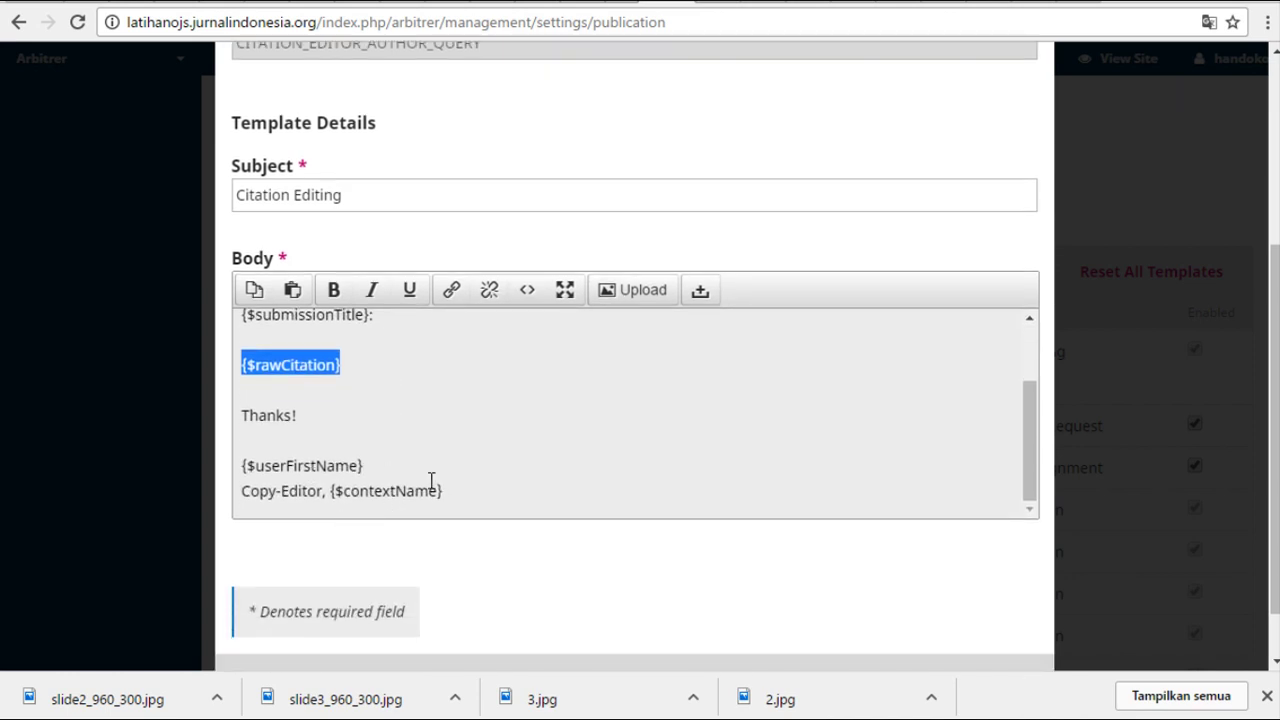
scroll(366, 260, up, 3)
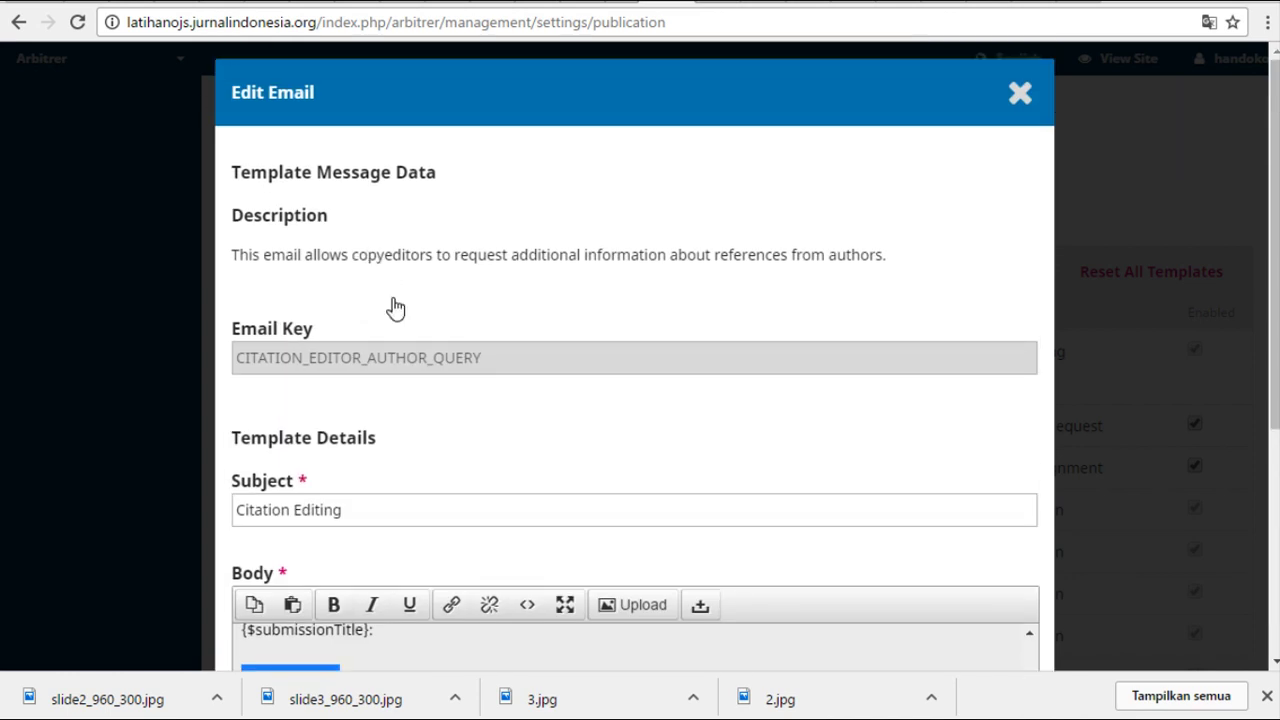
scroll(395, 308, down, 5)
click(338, 619)
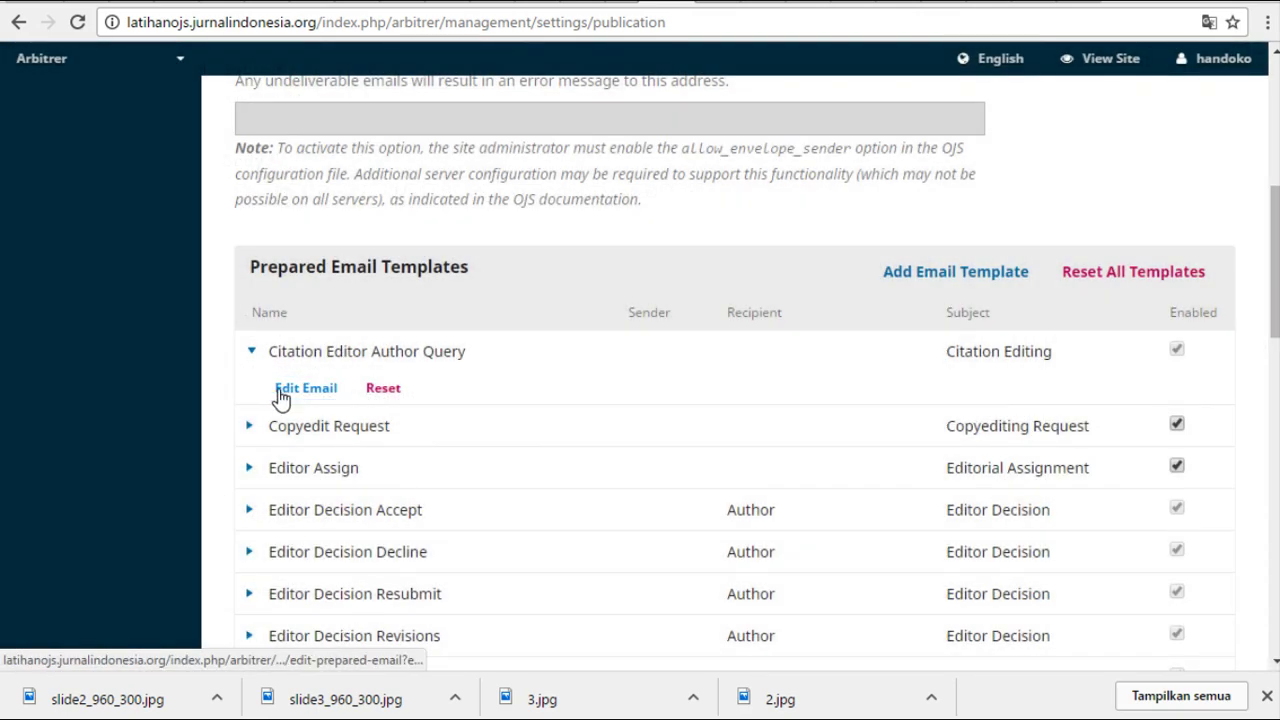
Look over the prepared email templates through to the end of the list and save the Emails settings.
scroll(366, 430, down, 1)
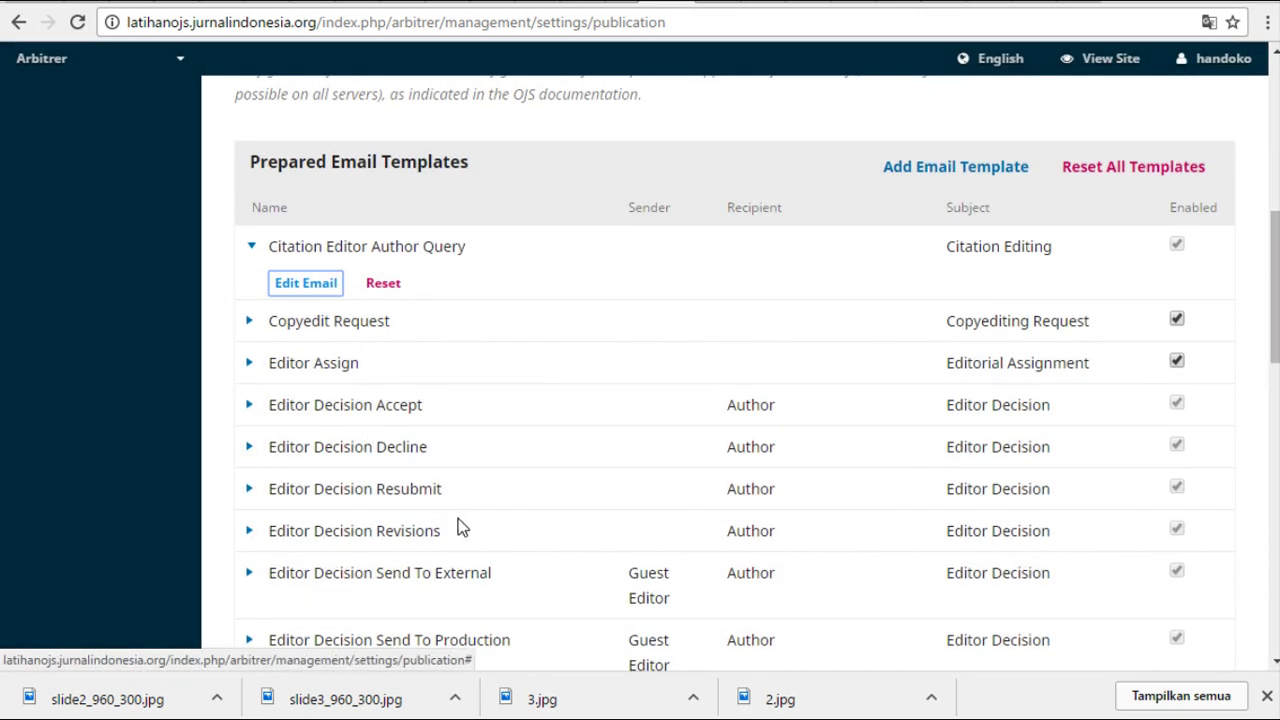
scroll(455, 557, down, 1)
scroll(458, 548, down, 4)
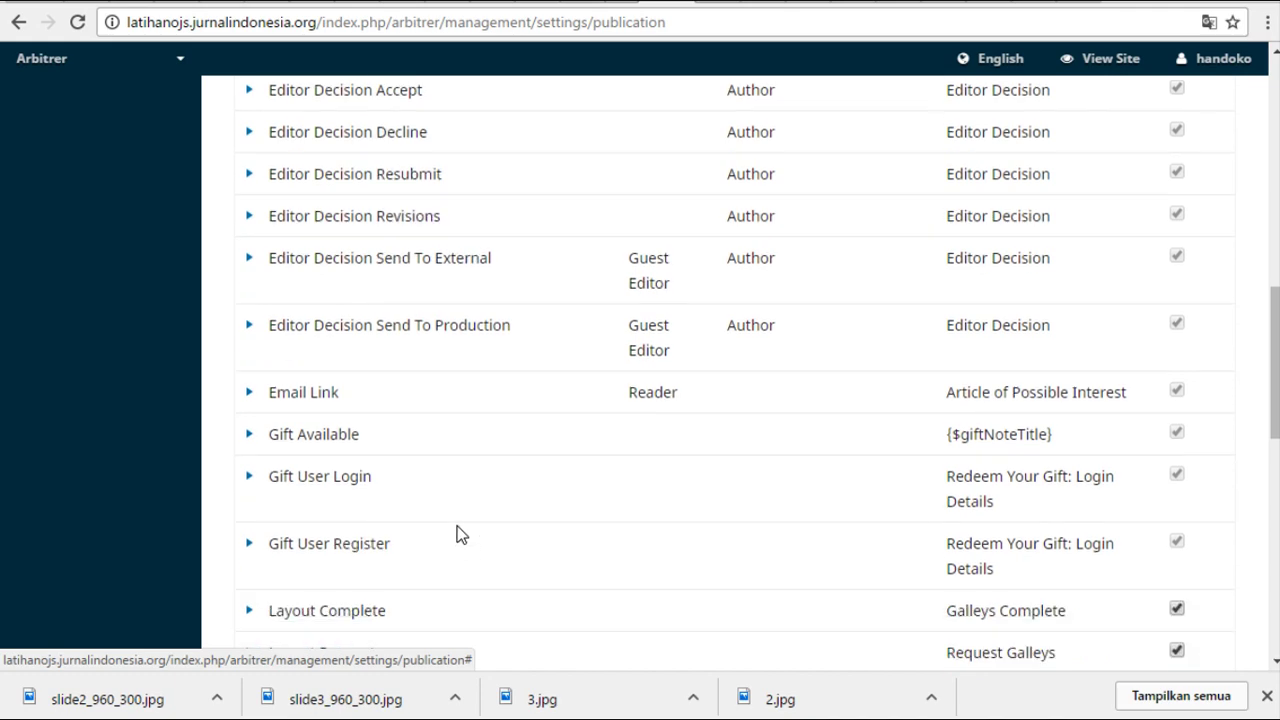
scroll(330, 460, down, 2)
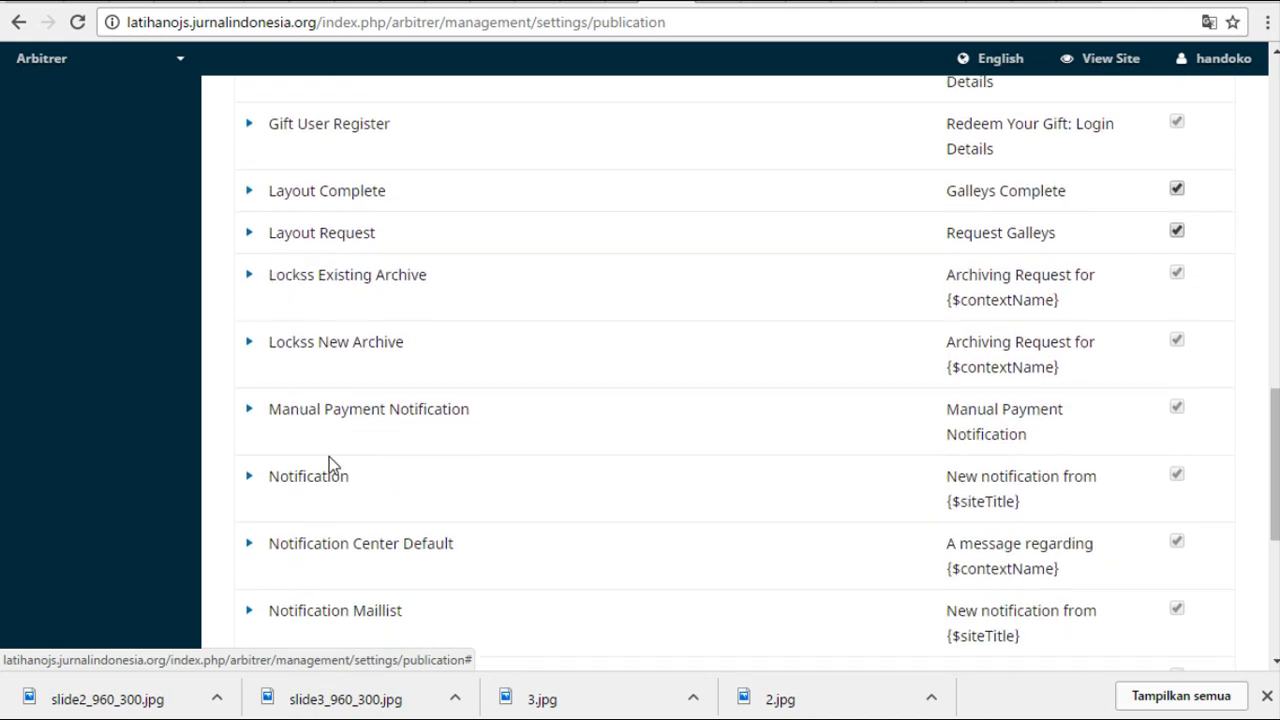
scroll(378, 511, down, 2)
scroll(390, 507, down, 3)
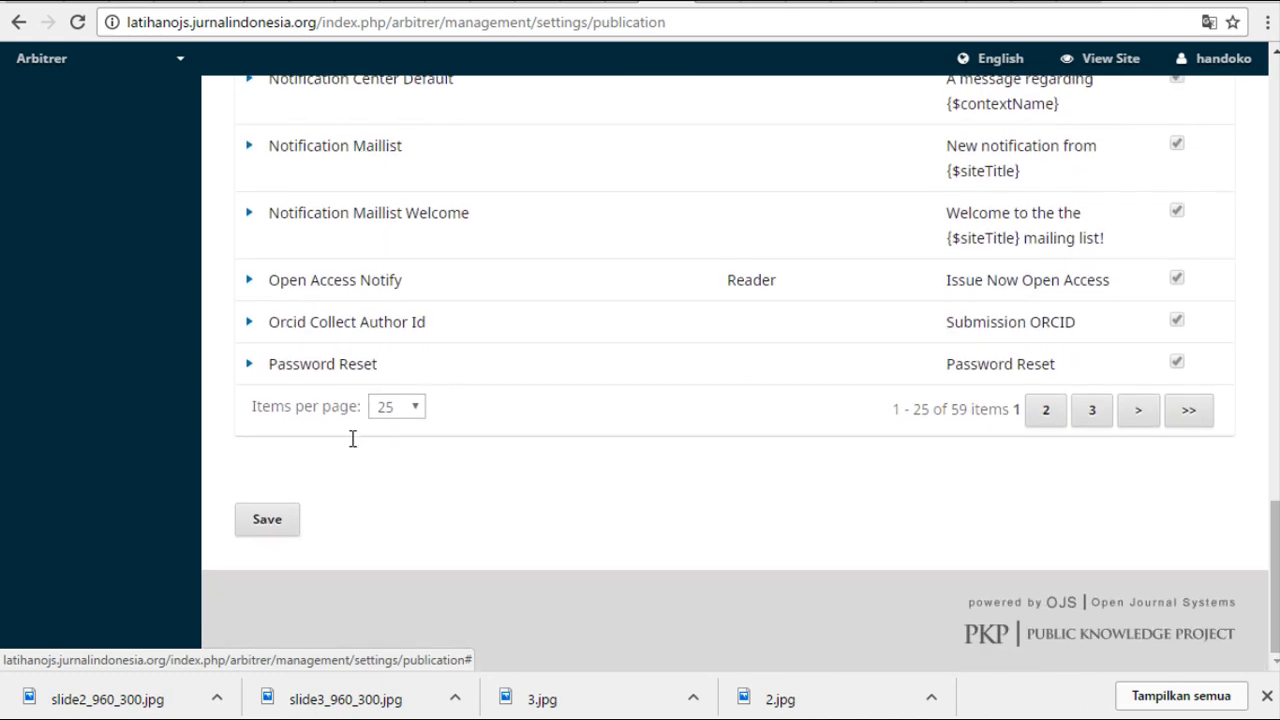
scroll(521, 441, up, 15)
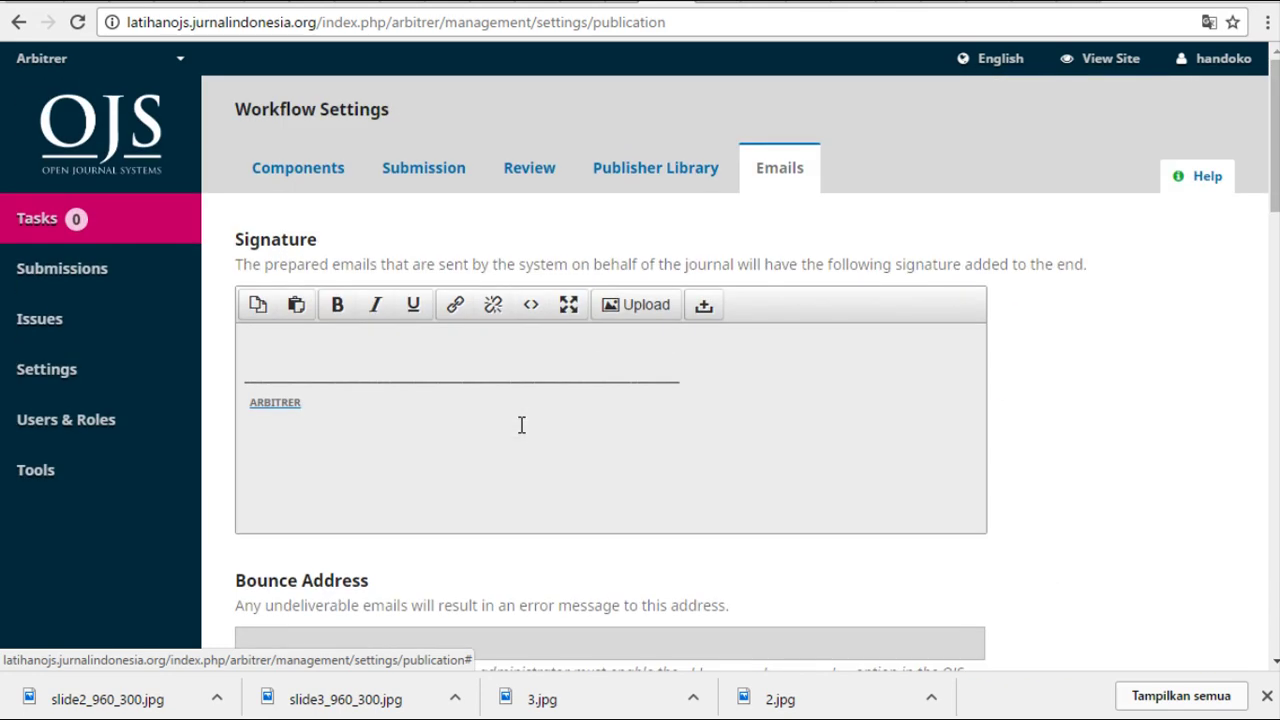
scroll(582, 373, down, 15)
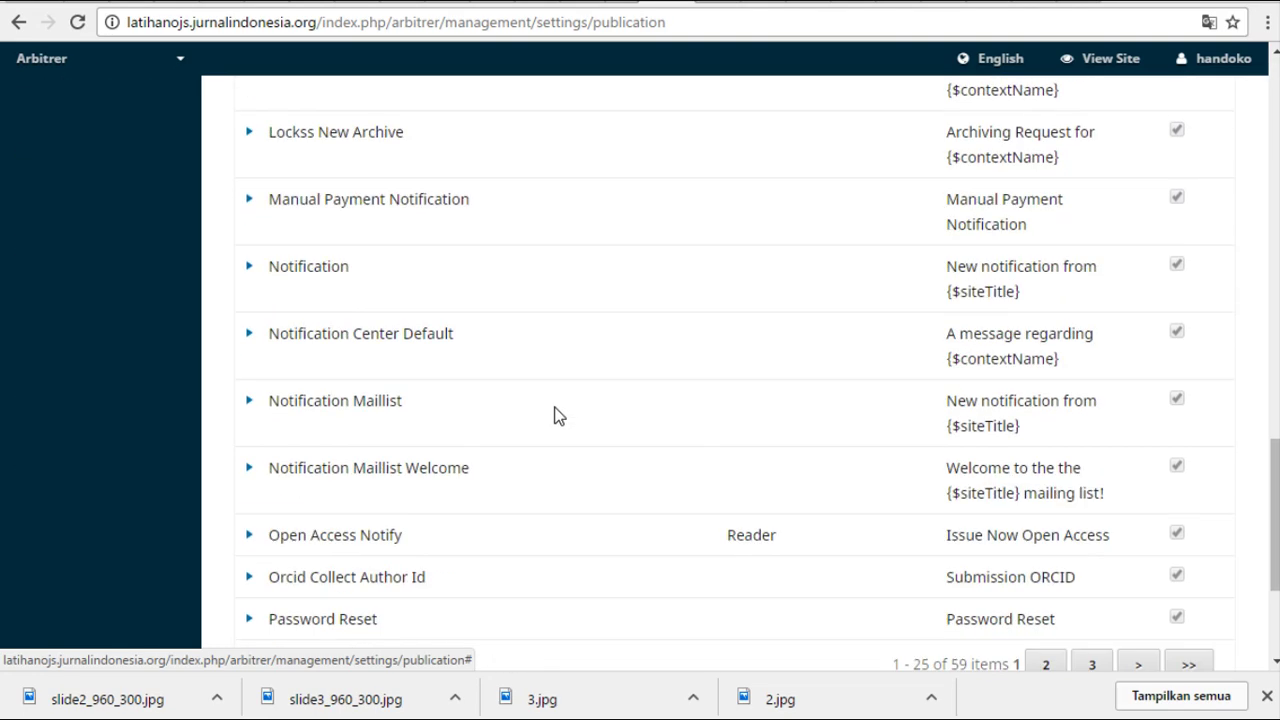
click(270, 520)
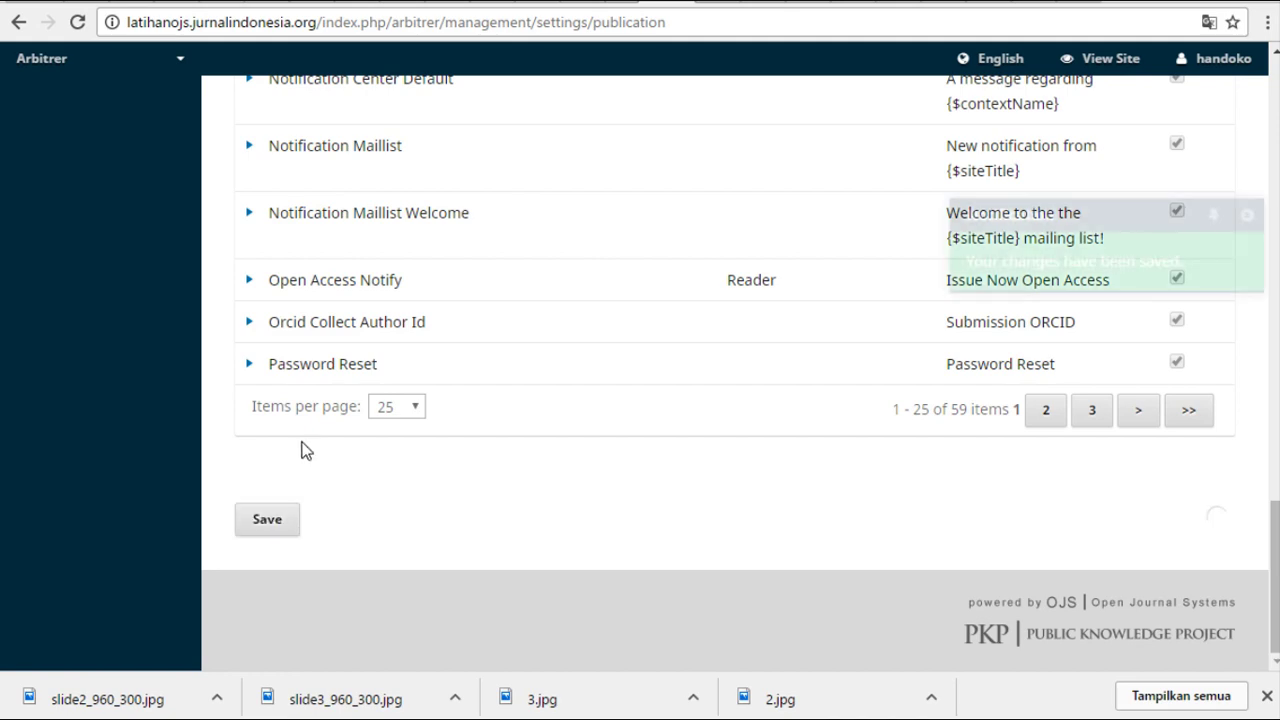
scroll(514, 409, up, 1)
scroll(514, 409, up, 14)
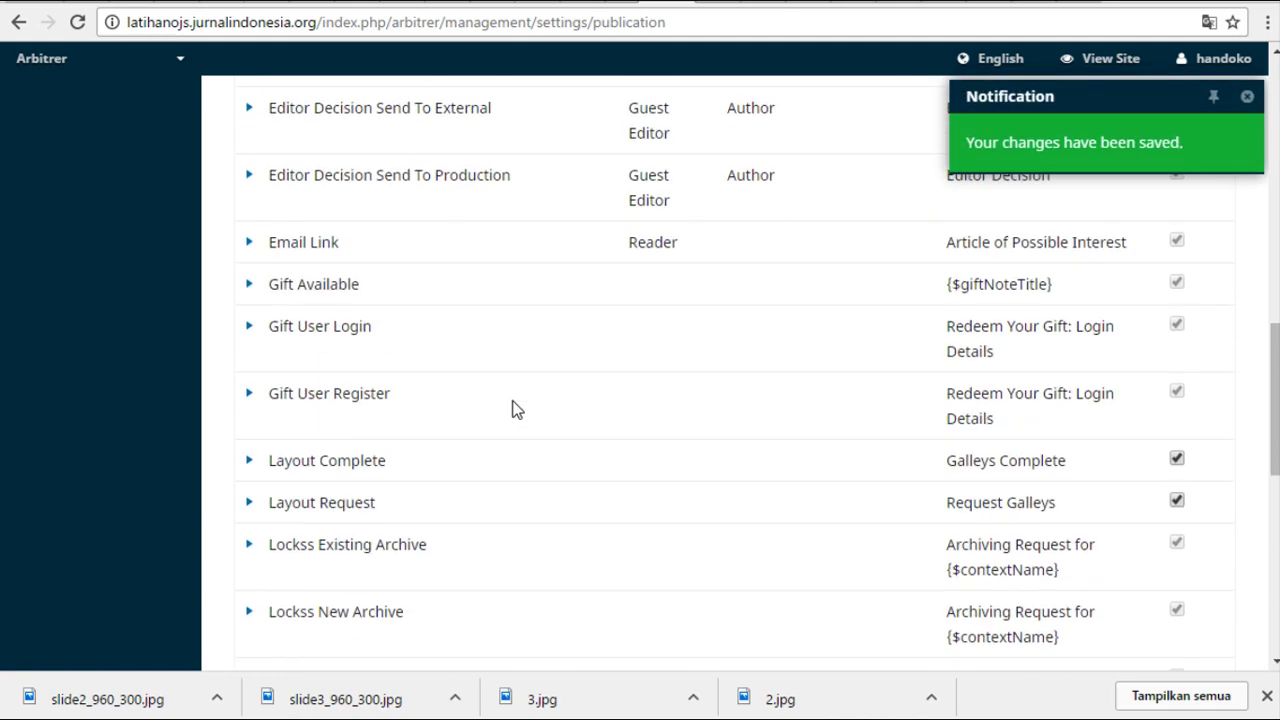